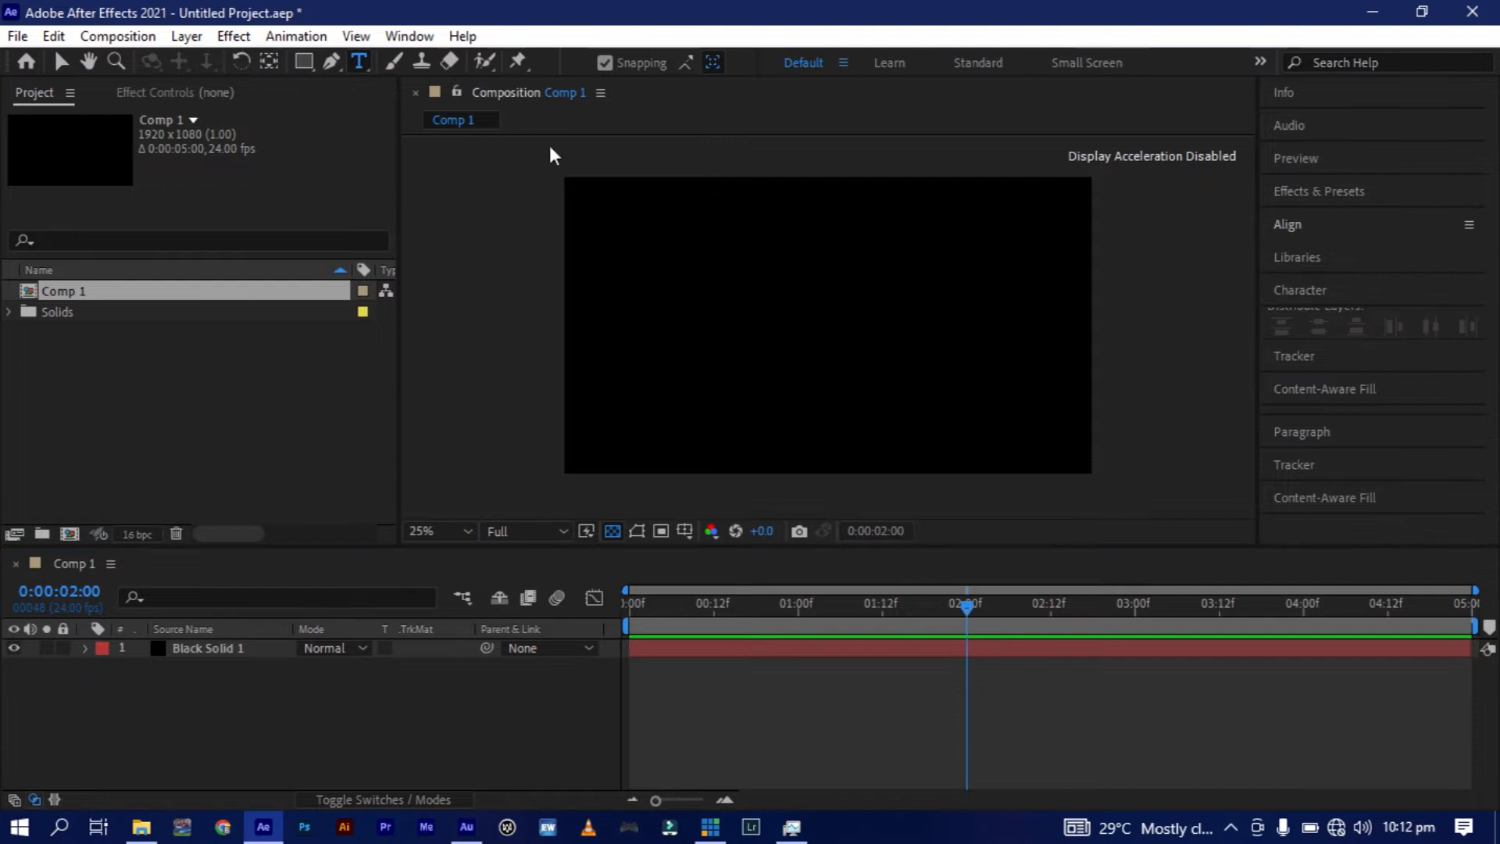
Add a text layer reading "bigger" near the middle of the composition.
click(761, 320)
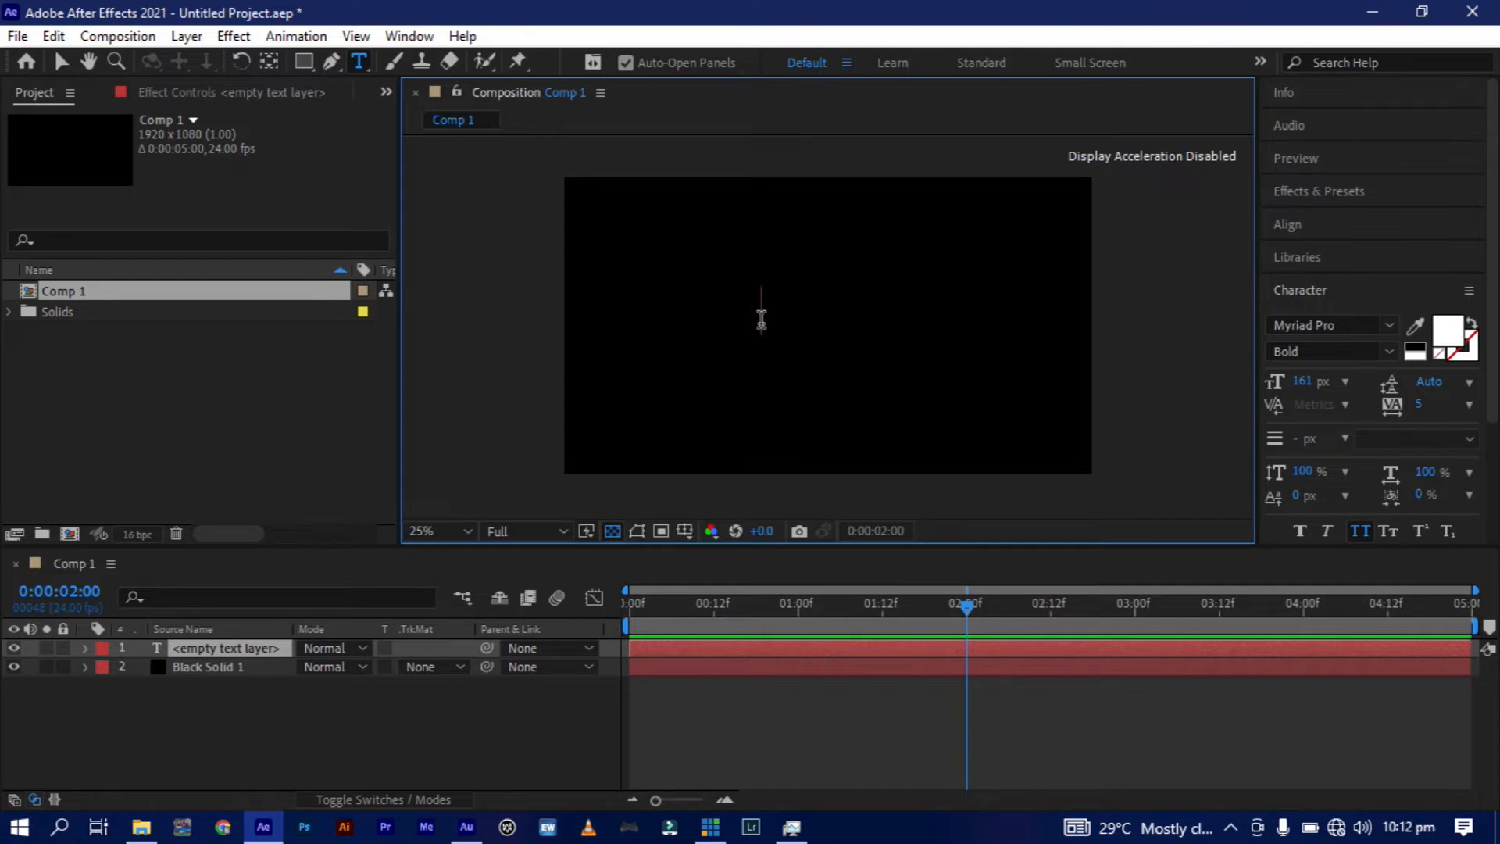
text(bigg)
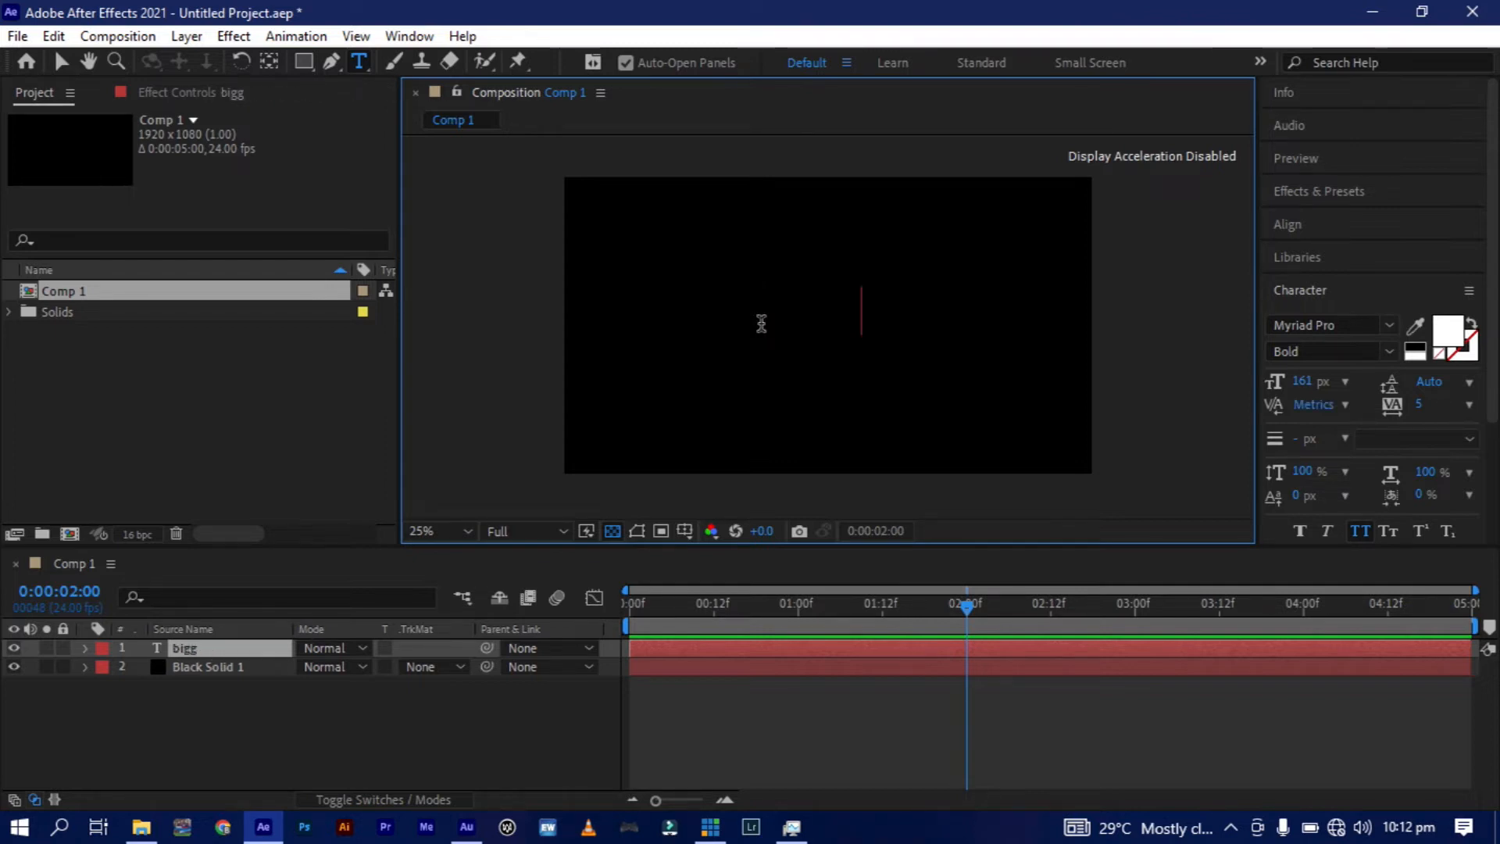
text(er)
click(61, 60)
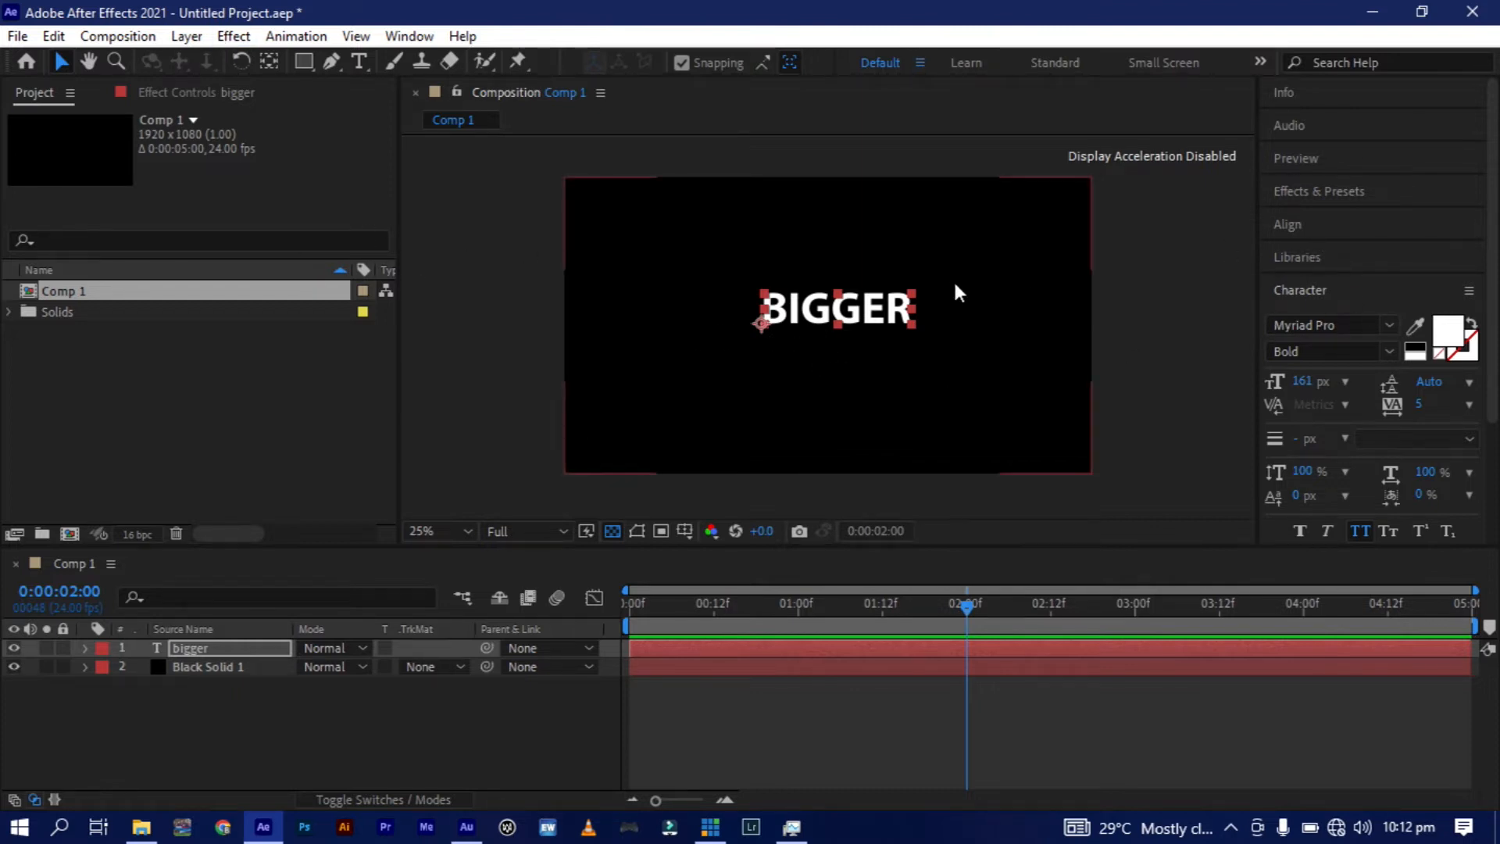
Center the "bigger" text horizontally and vertically in the composition and place its anchor point at the middle of the text.
click(1315, 223)
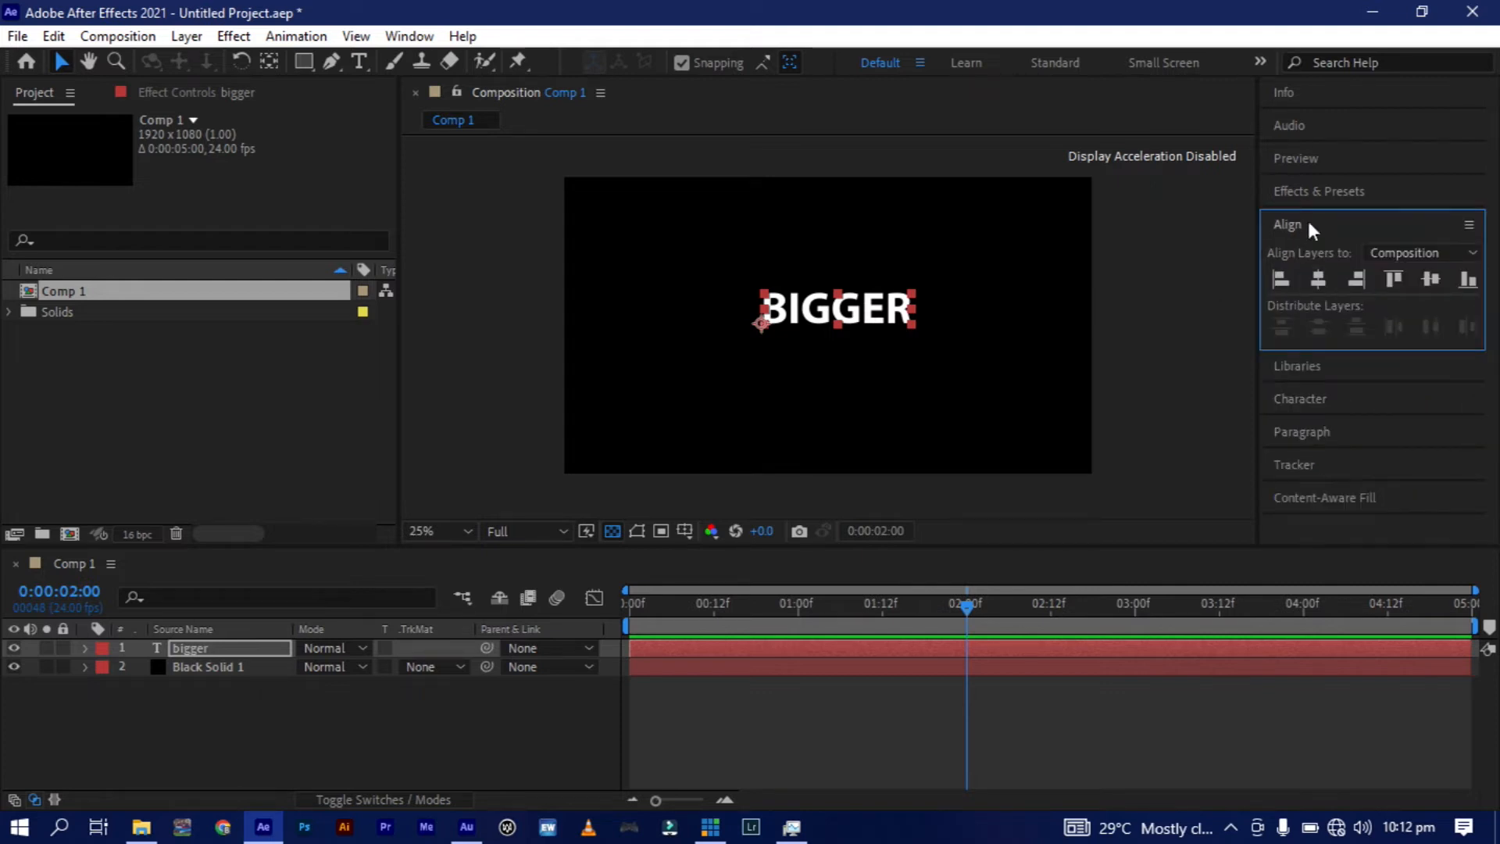
click(1318, 279)
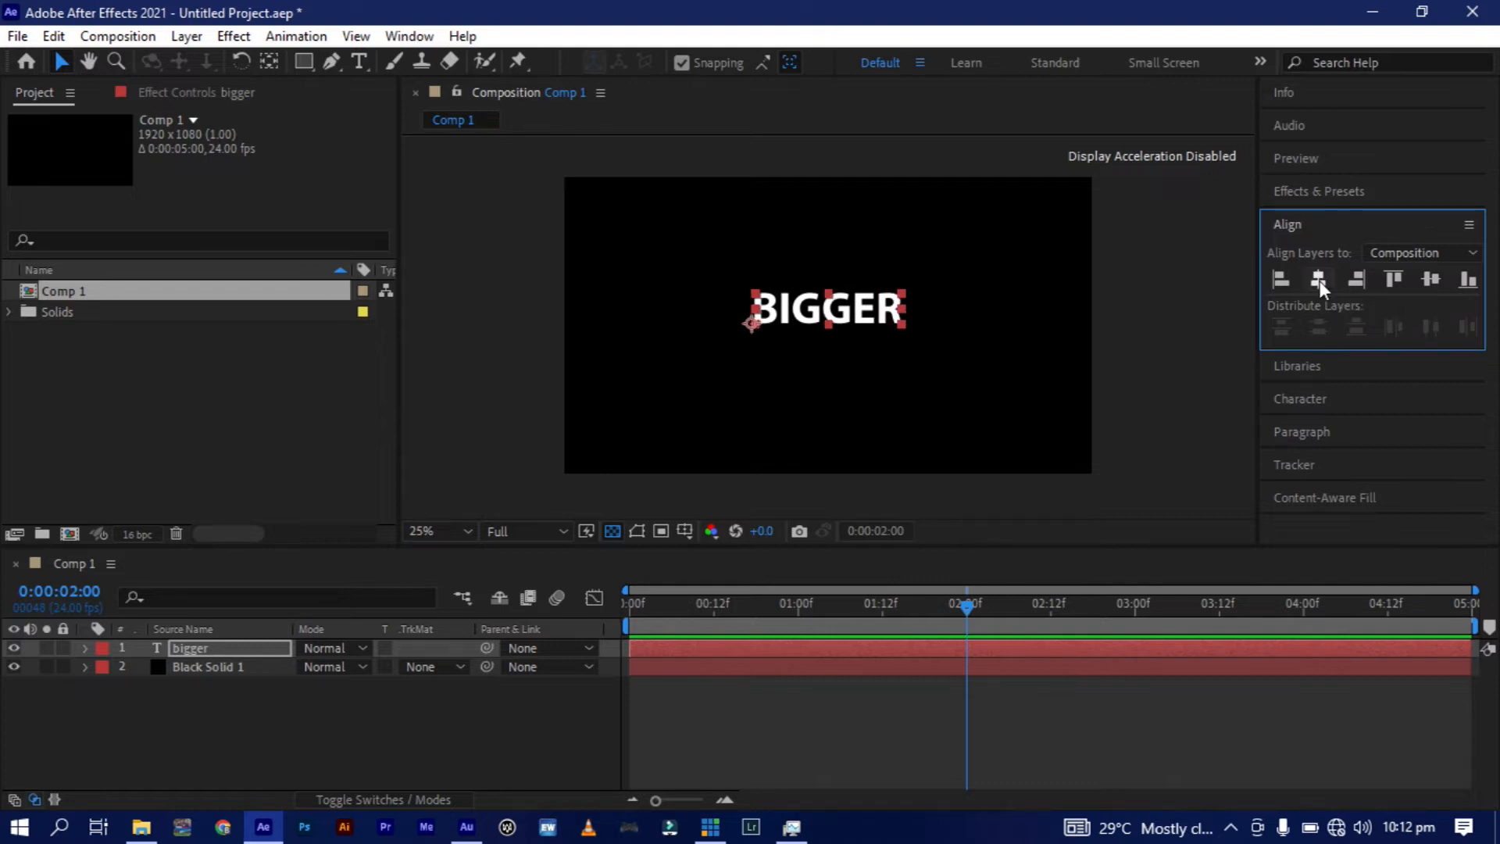
click(1428, 278)
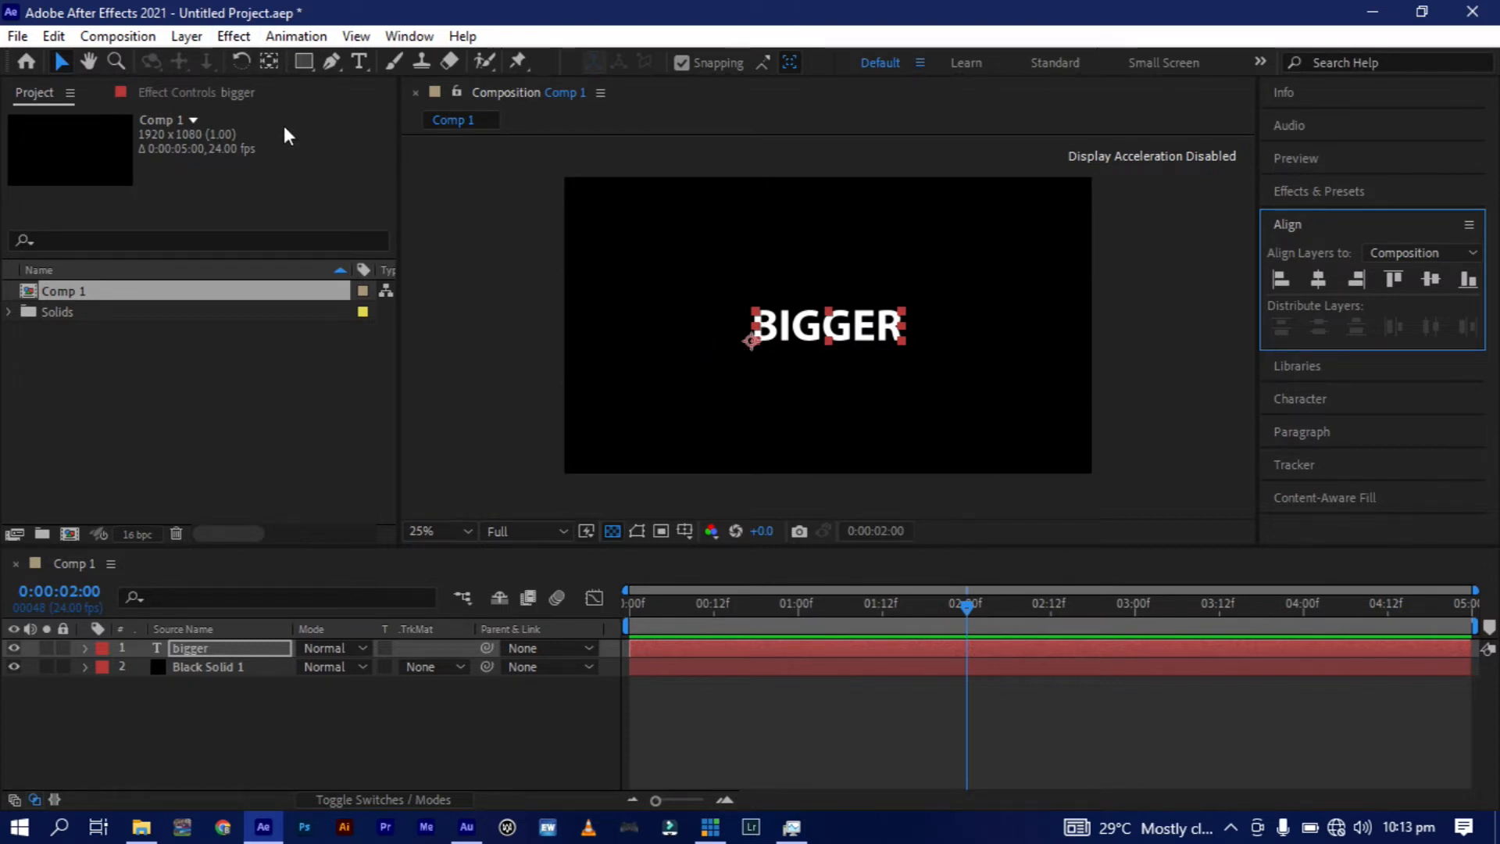
click(271, 59)
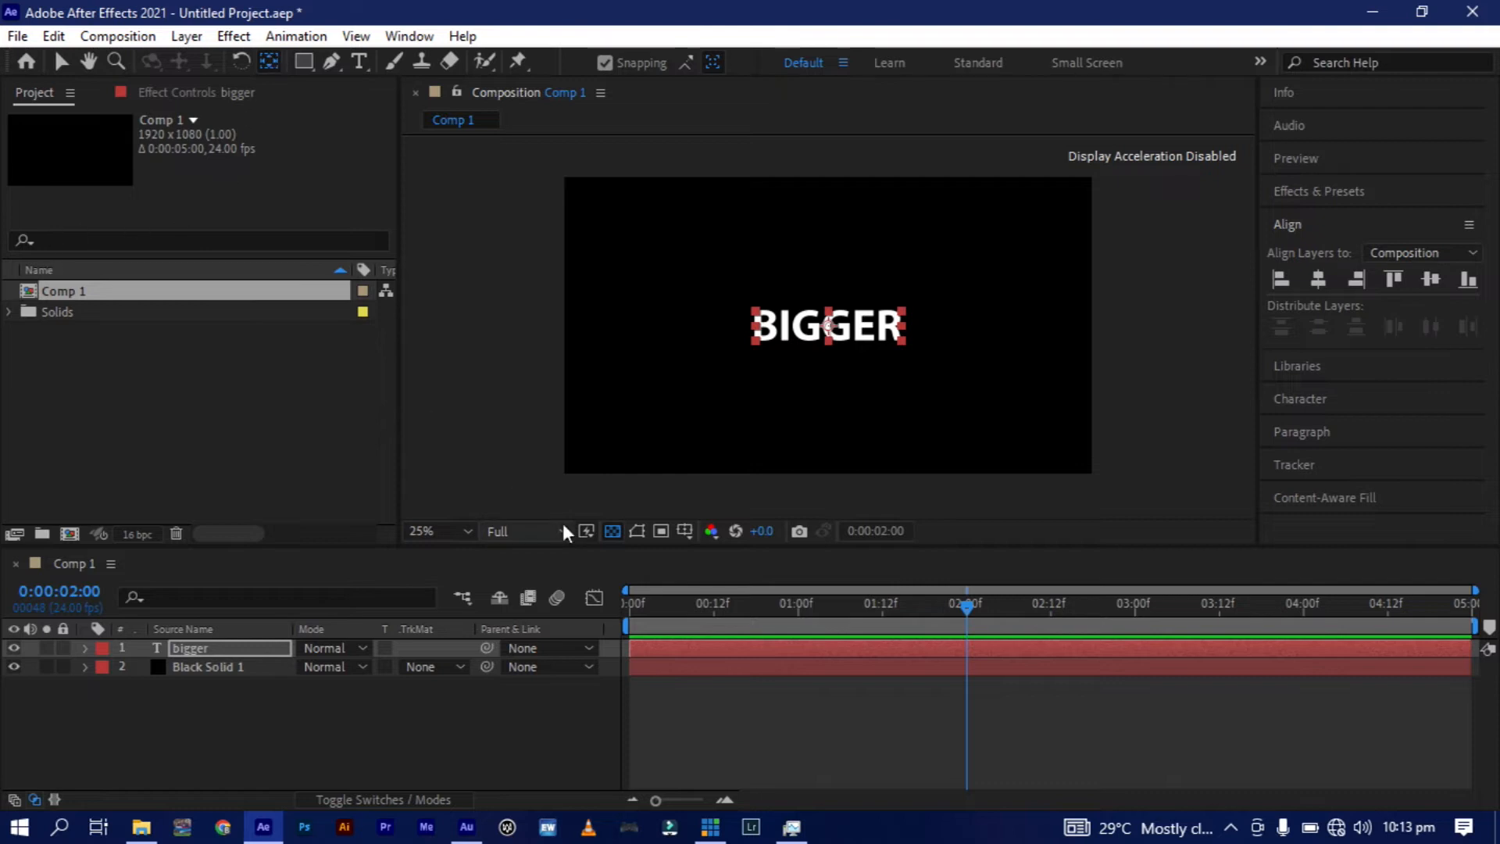
Keyframe the "bigger" layer's Scale at 100% at 0:00:02:00 and at 720% at 0:00:00:00.
click(965, 604)
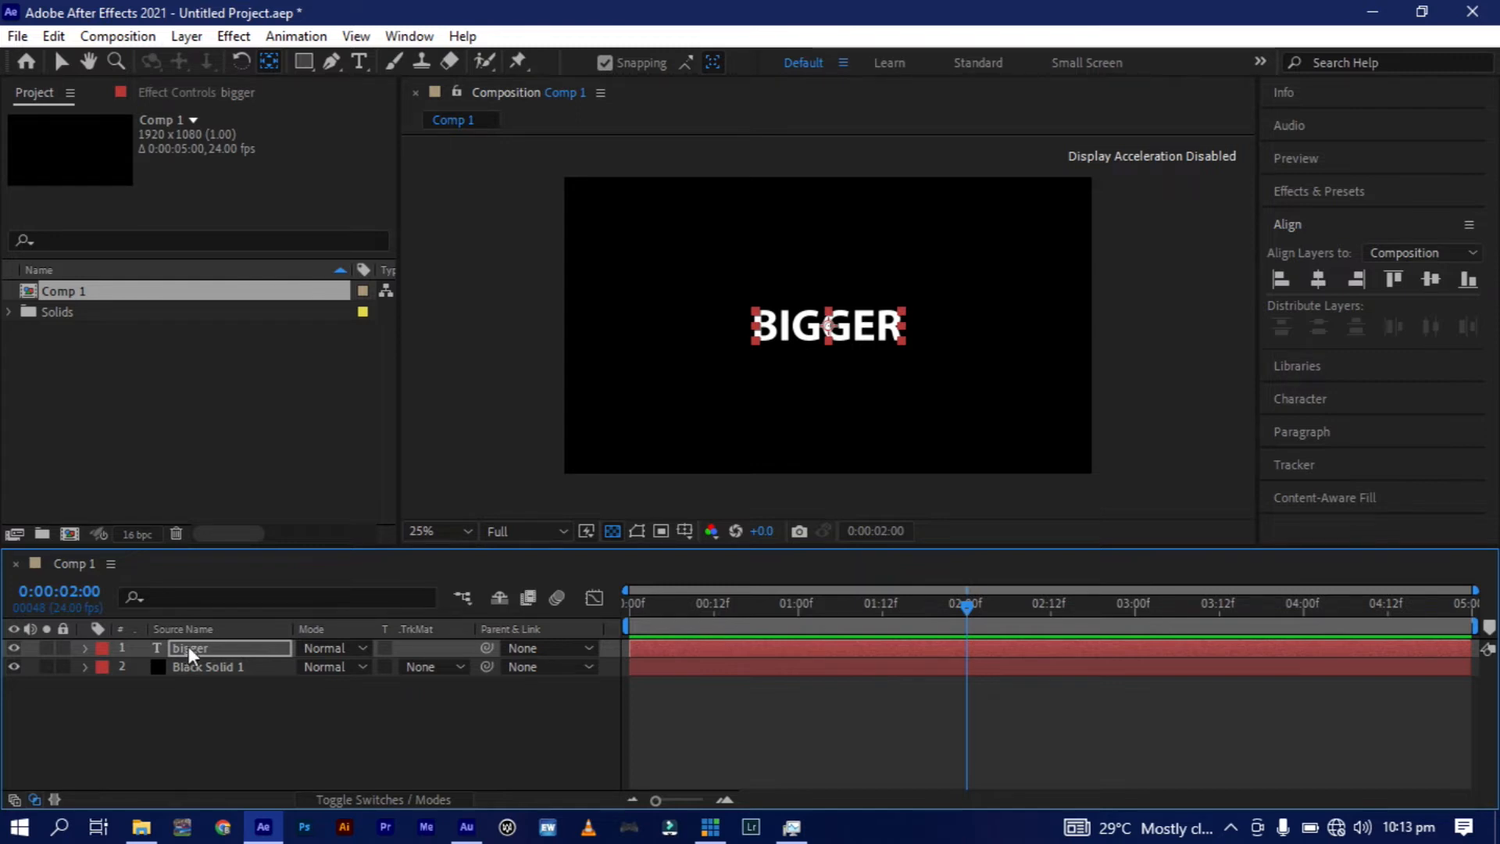
key(s)
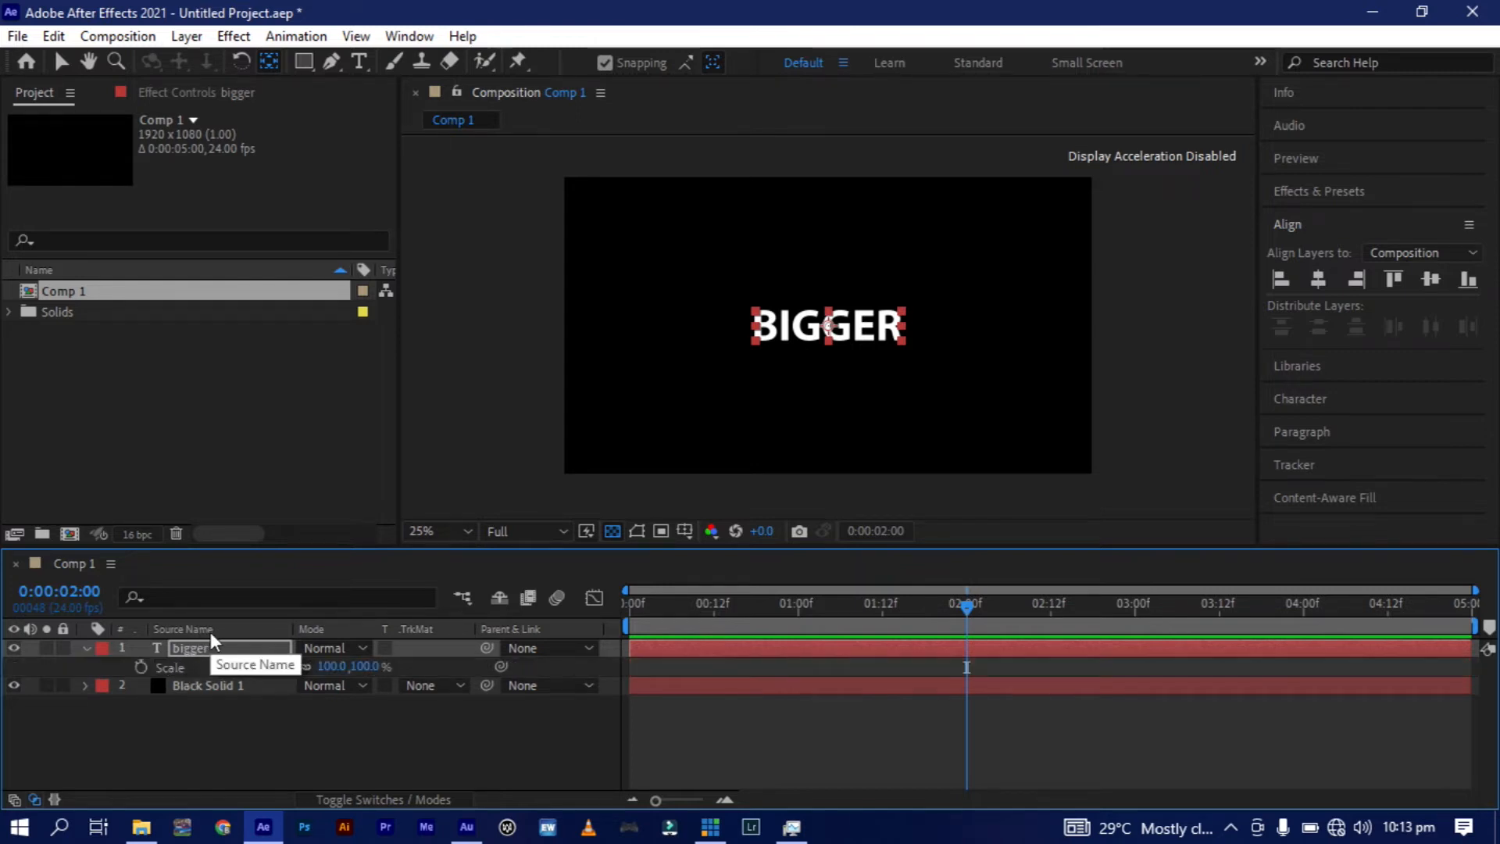
click(141, 667)
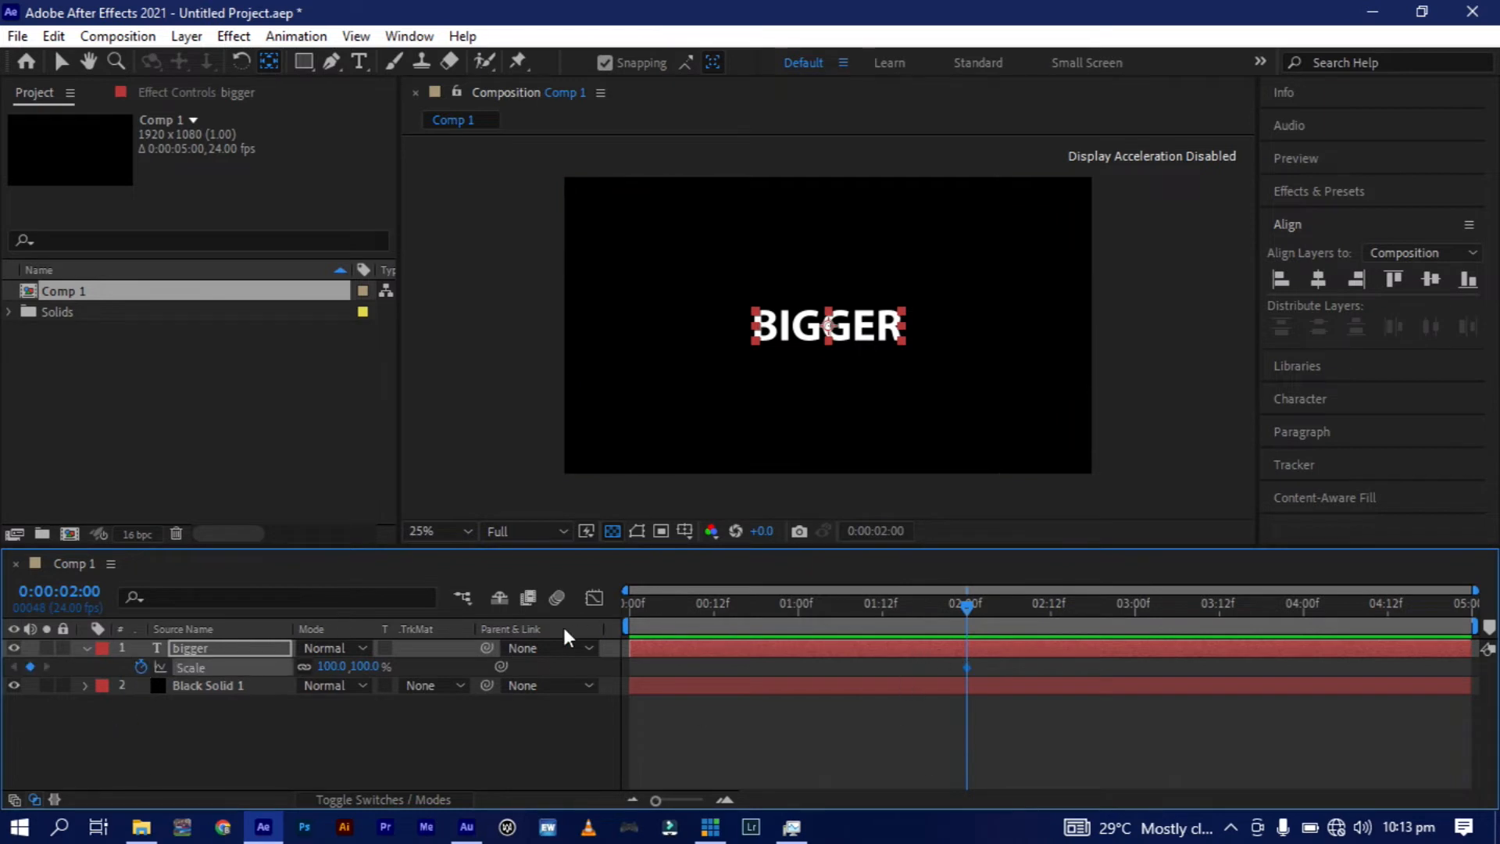
click(627, 603)
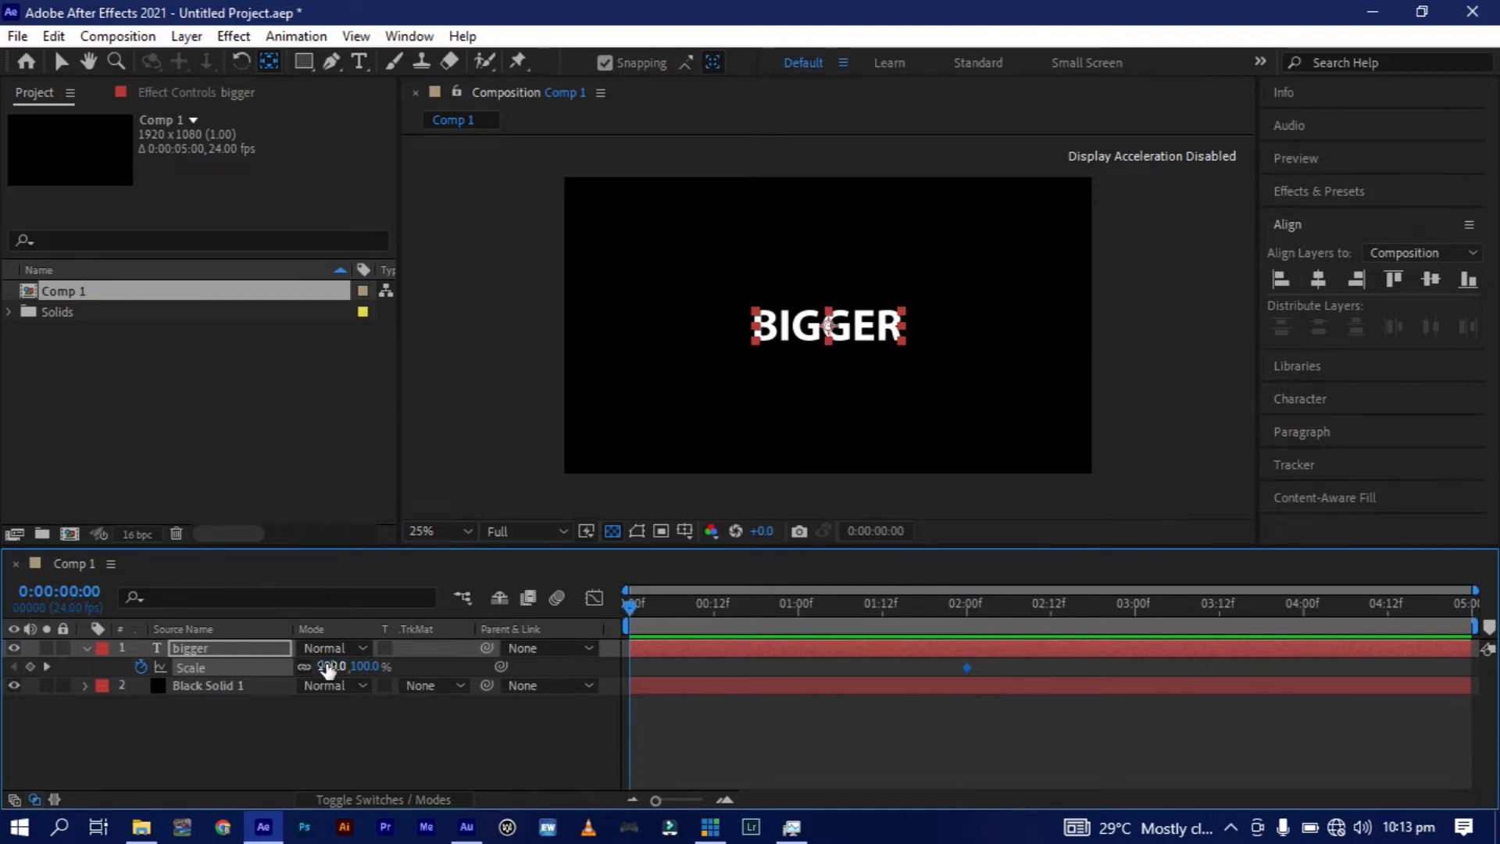
drag(326, 664, 972, 629)
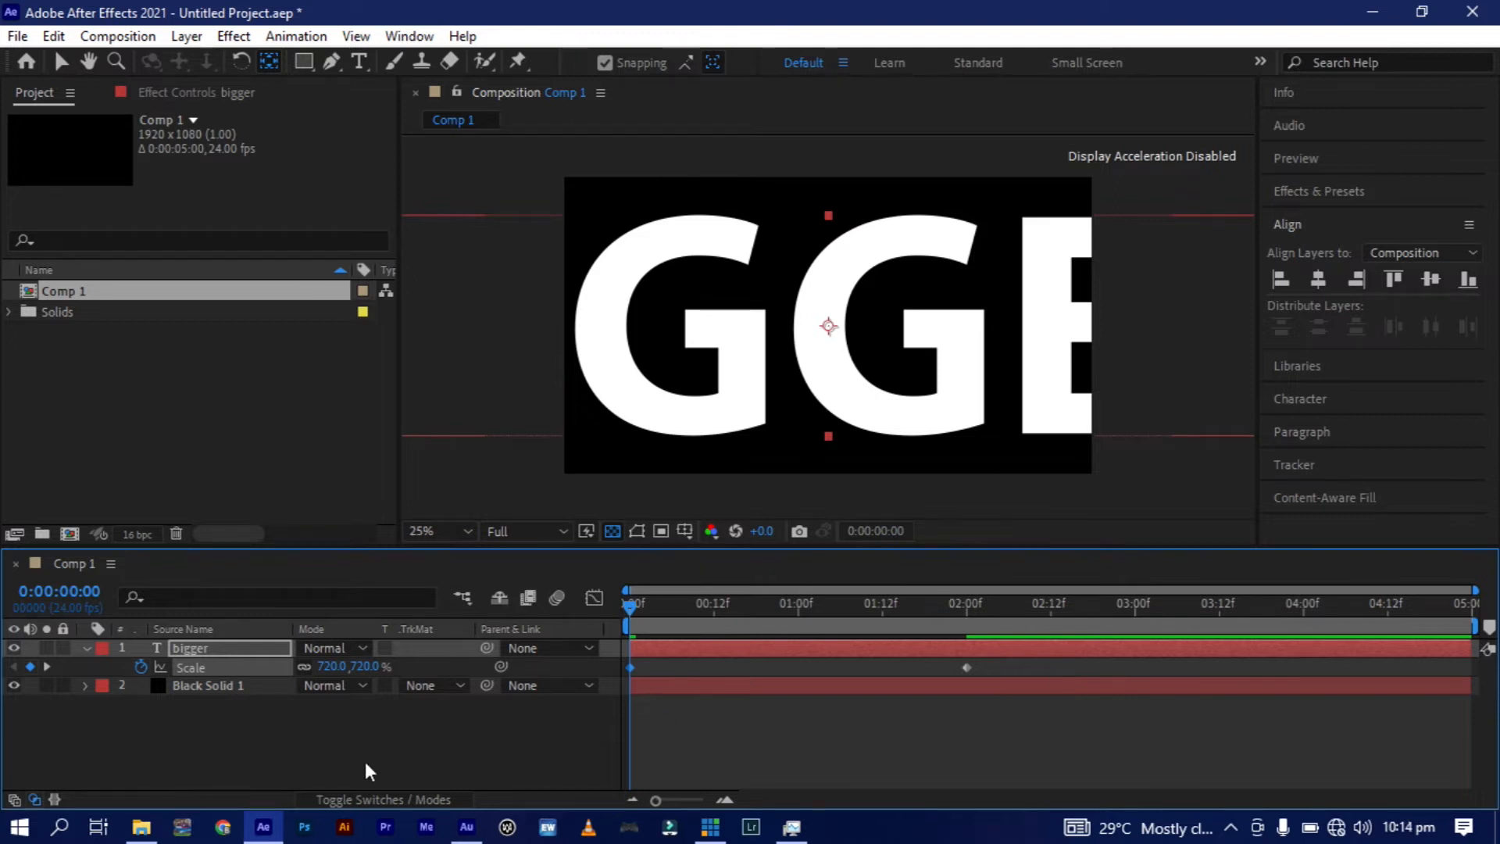
Apply Easy Ease to both Scale keyframes of the "bigger" layer.
click(1029, 659)
drag(1030, 659, 597, 687)
key(F9)
Hide the reference graph and extend the last Scale keyframe's incoming speed handle toward the first keyframe so the speed peaks early.
click(593, 595)
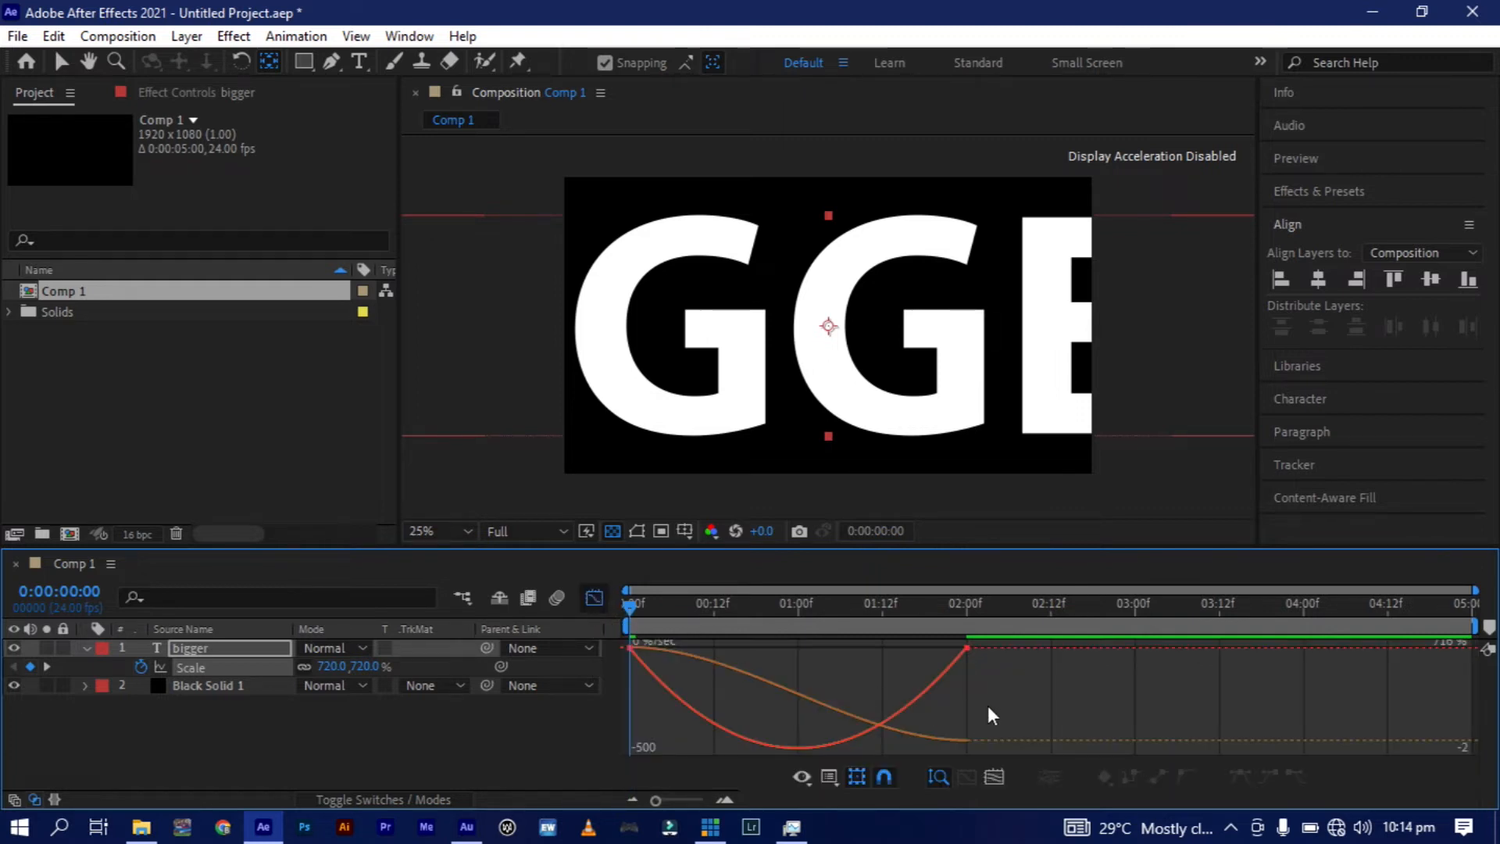
click(831, 780)
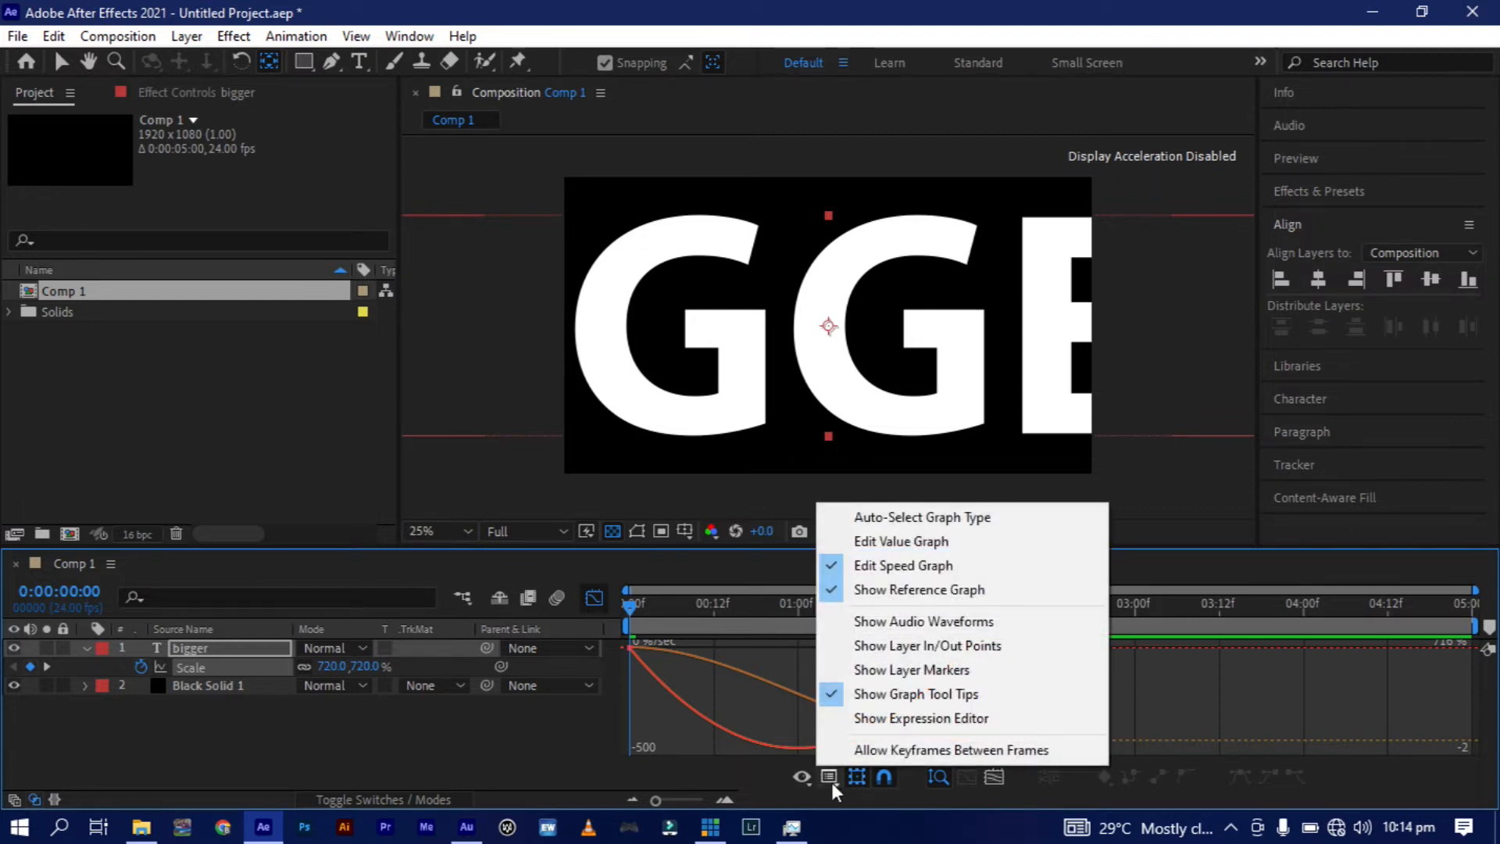
click(884, 587)
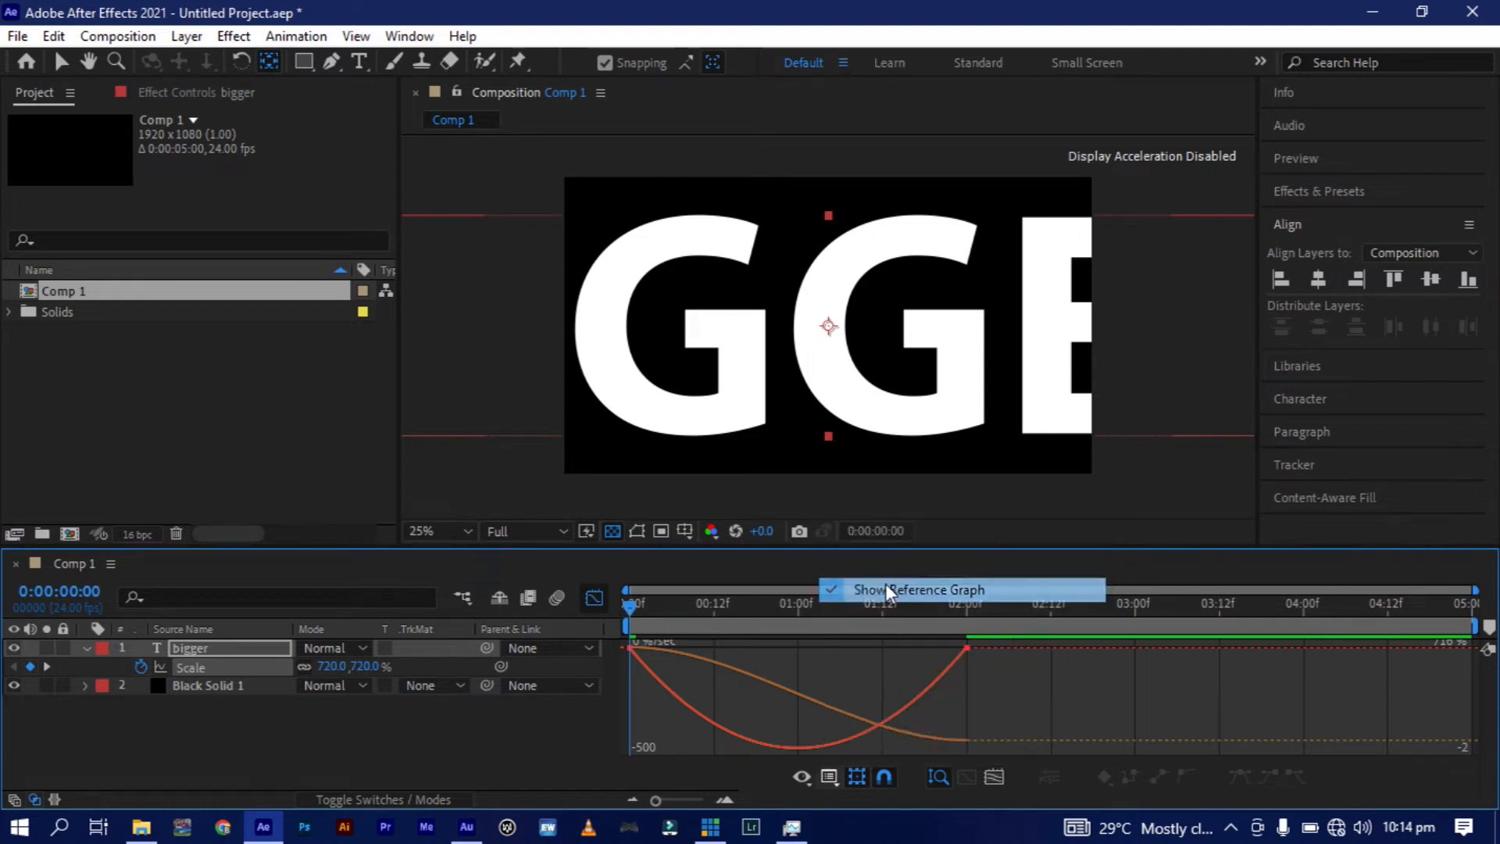
drag(1035, 698, 606, 645)
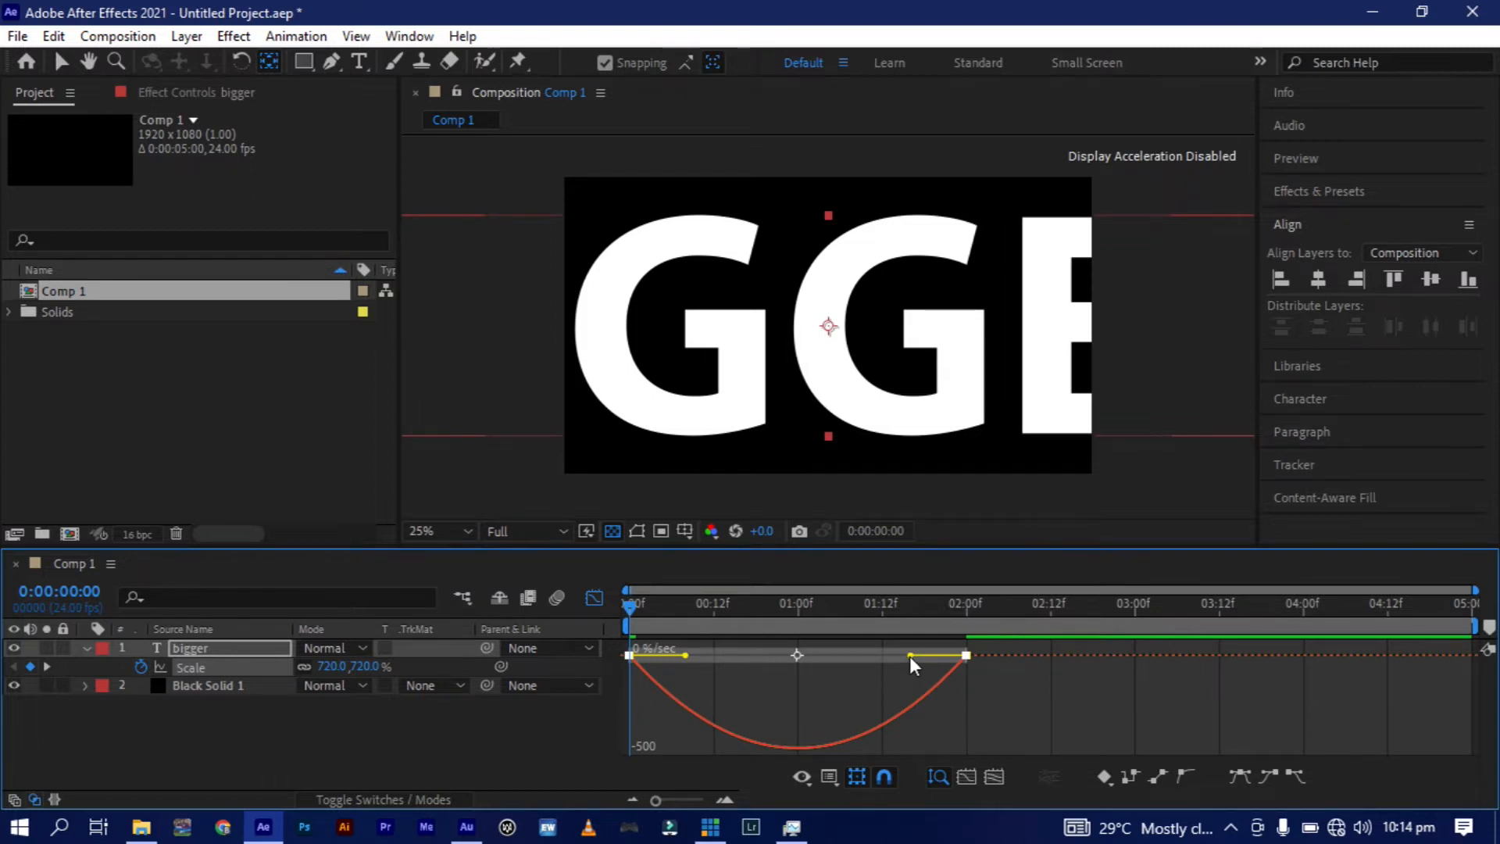
drag(911, 655, 734, 665)
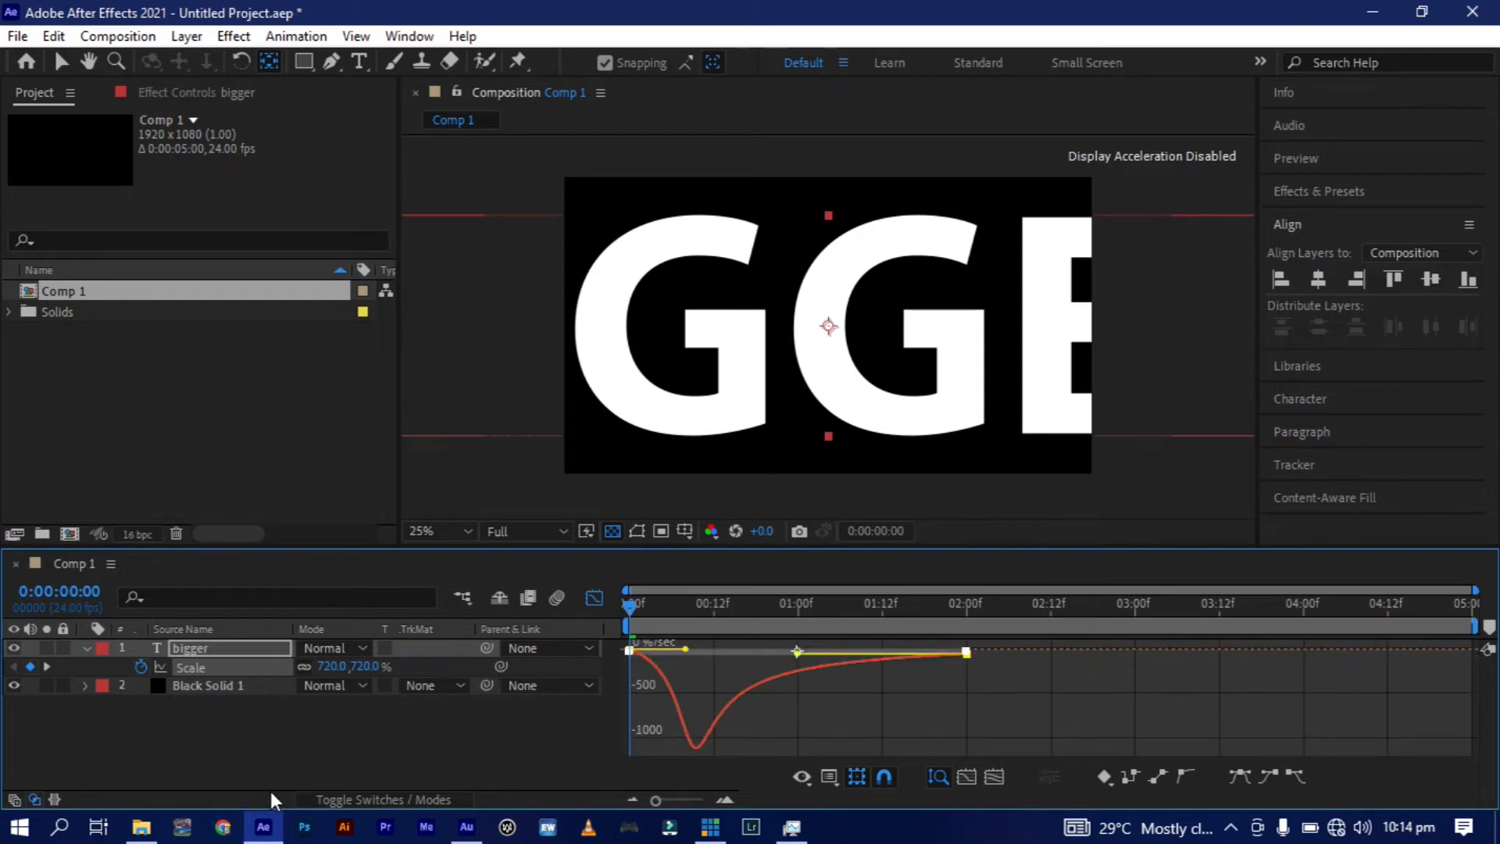
click(594, 598)
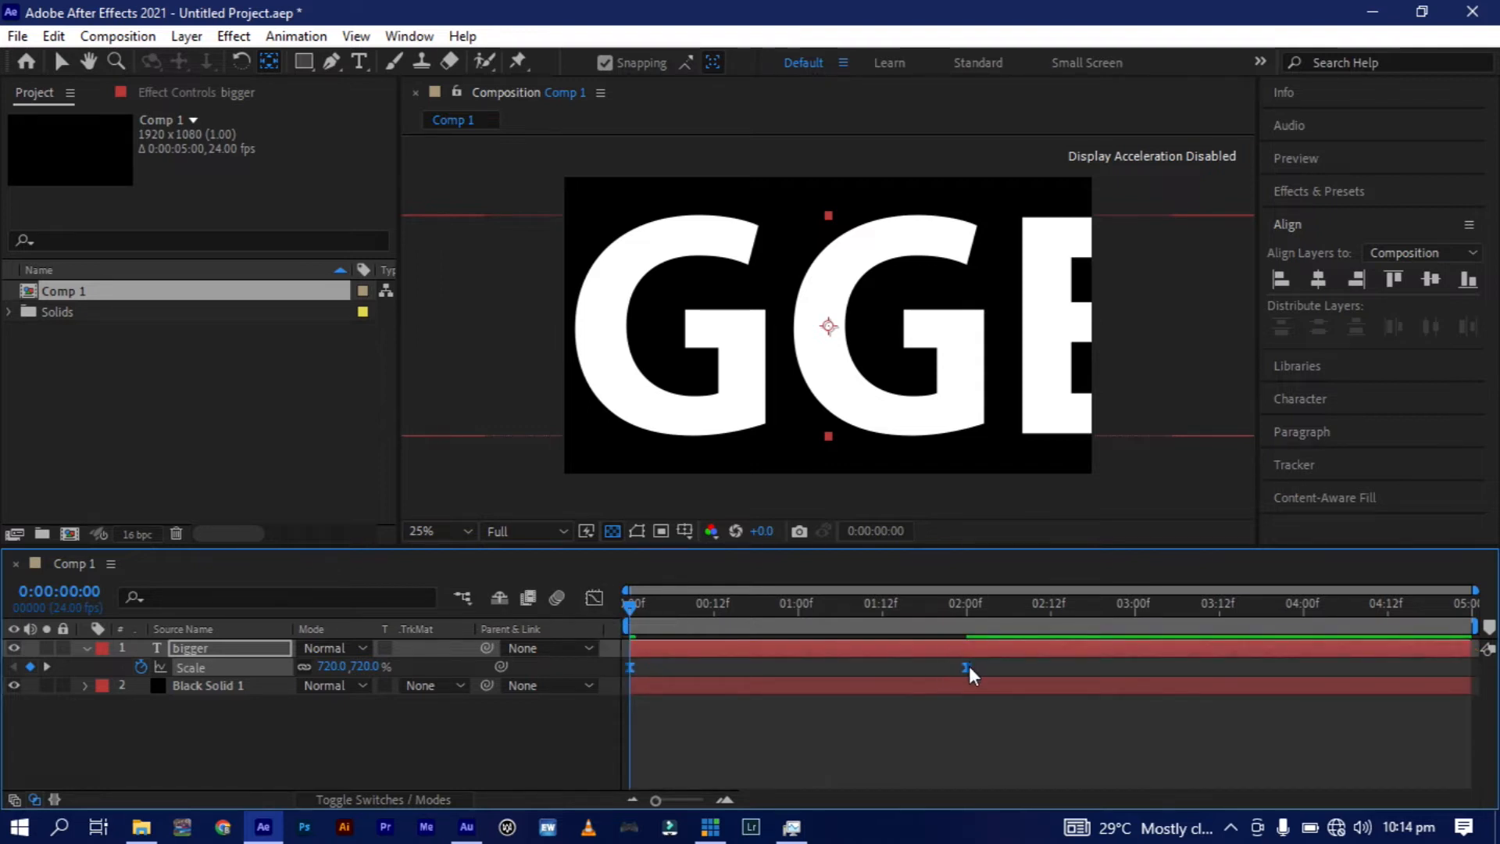
Preview the "bigger" text's scale animation.
mouse_move(965, 668)
mouse_down()
mouse_move(907, 667)
mouse_move(946, 672)
mouse_up()
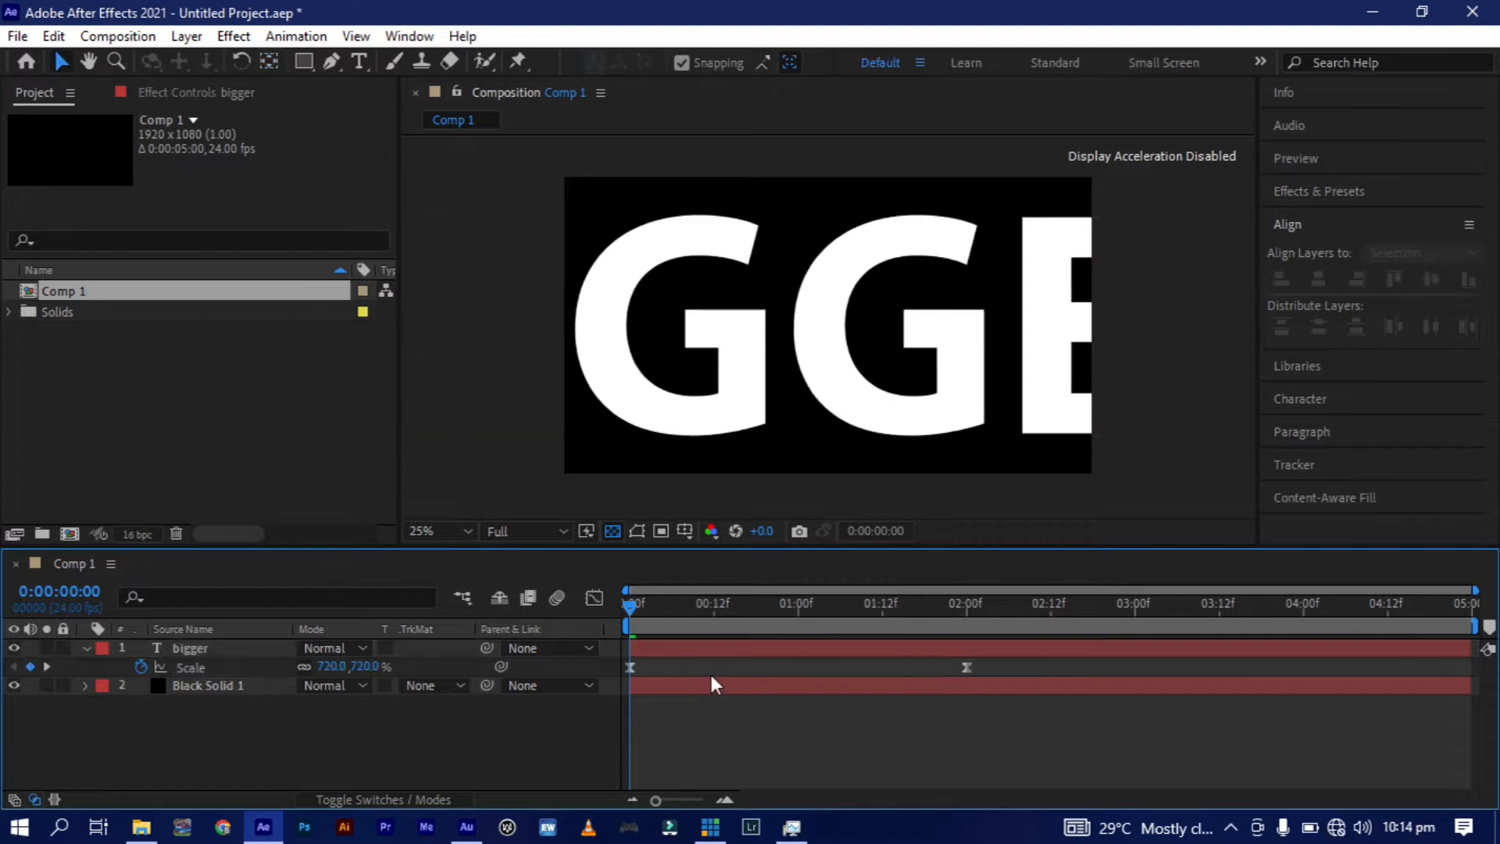
key(space)
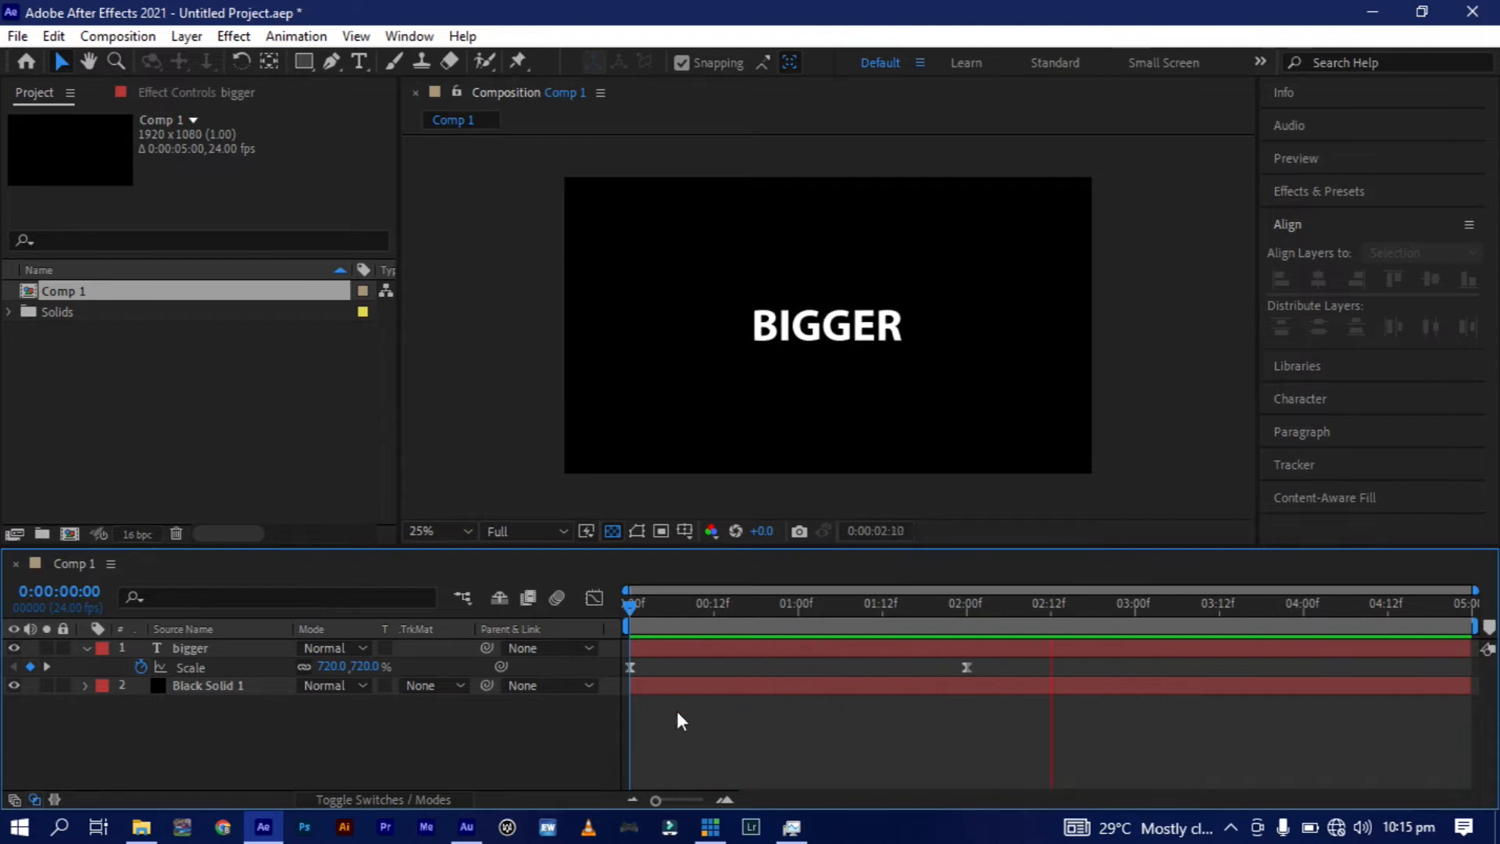
key(space)
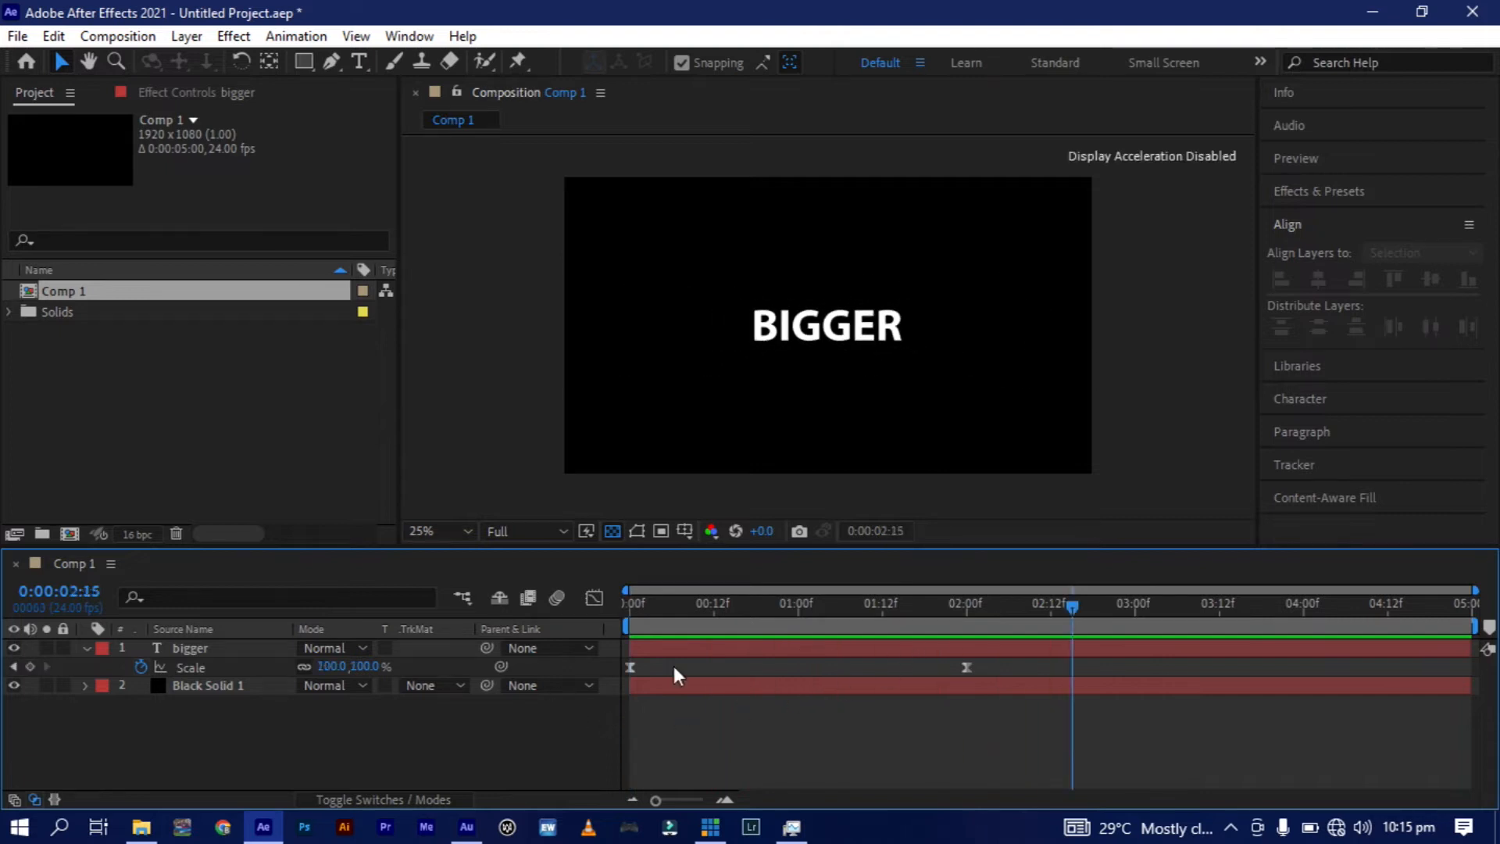
Trim the start of the "bigger" layer to 0:00:00:03.
click(659, 606)
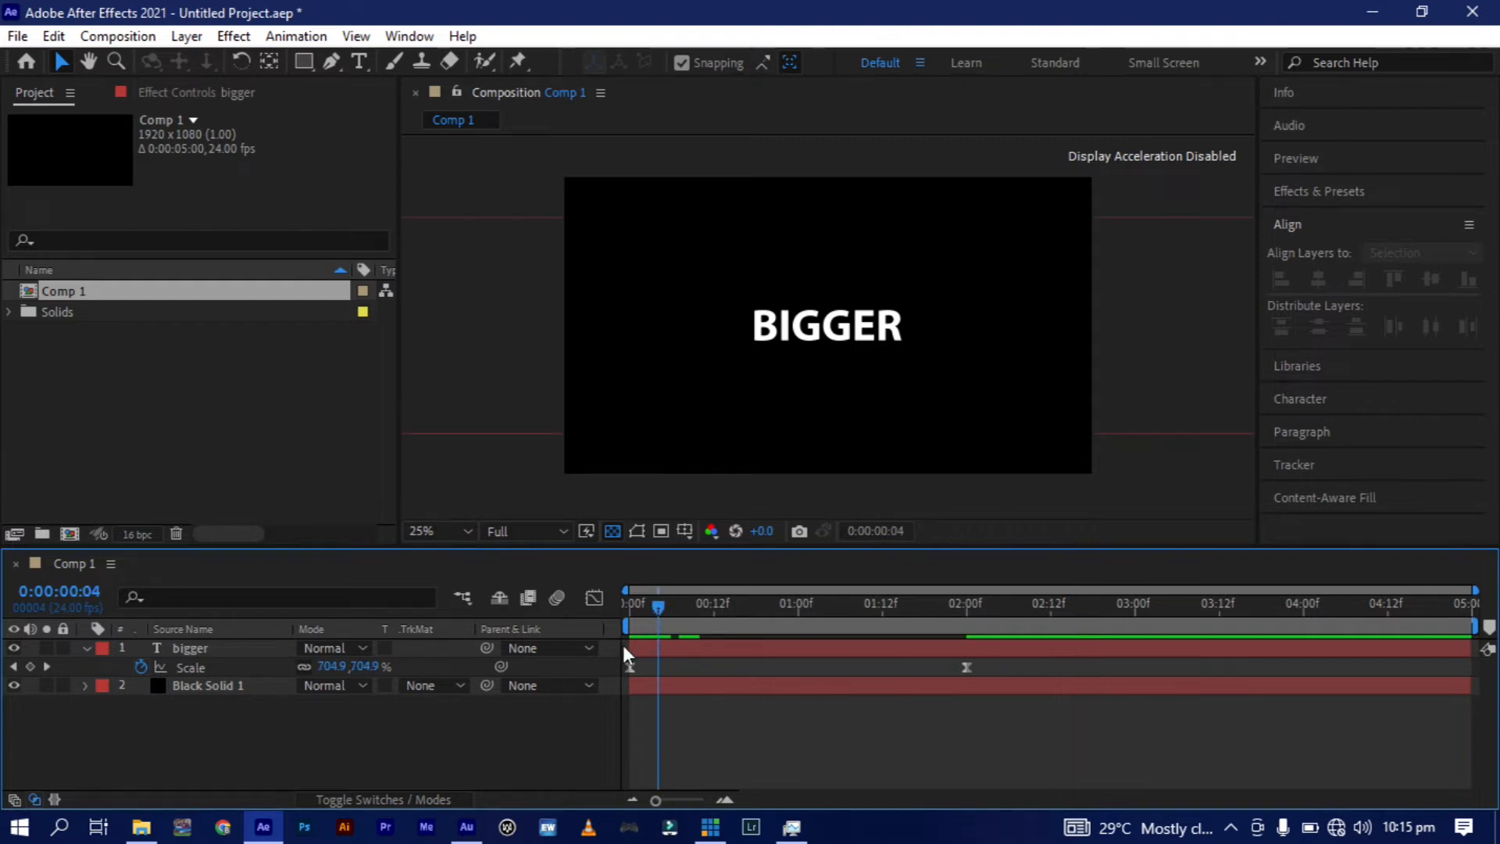
key(Page_Up)
key(Page_Up)
key(Page_Up)
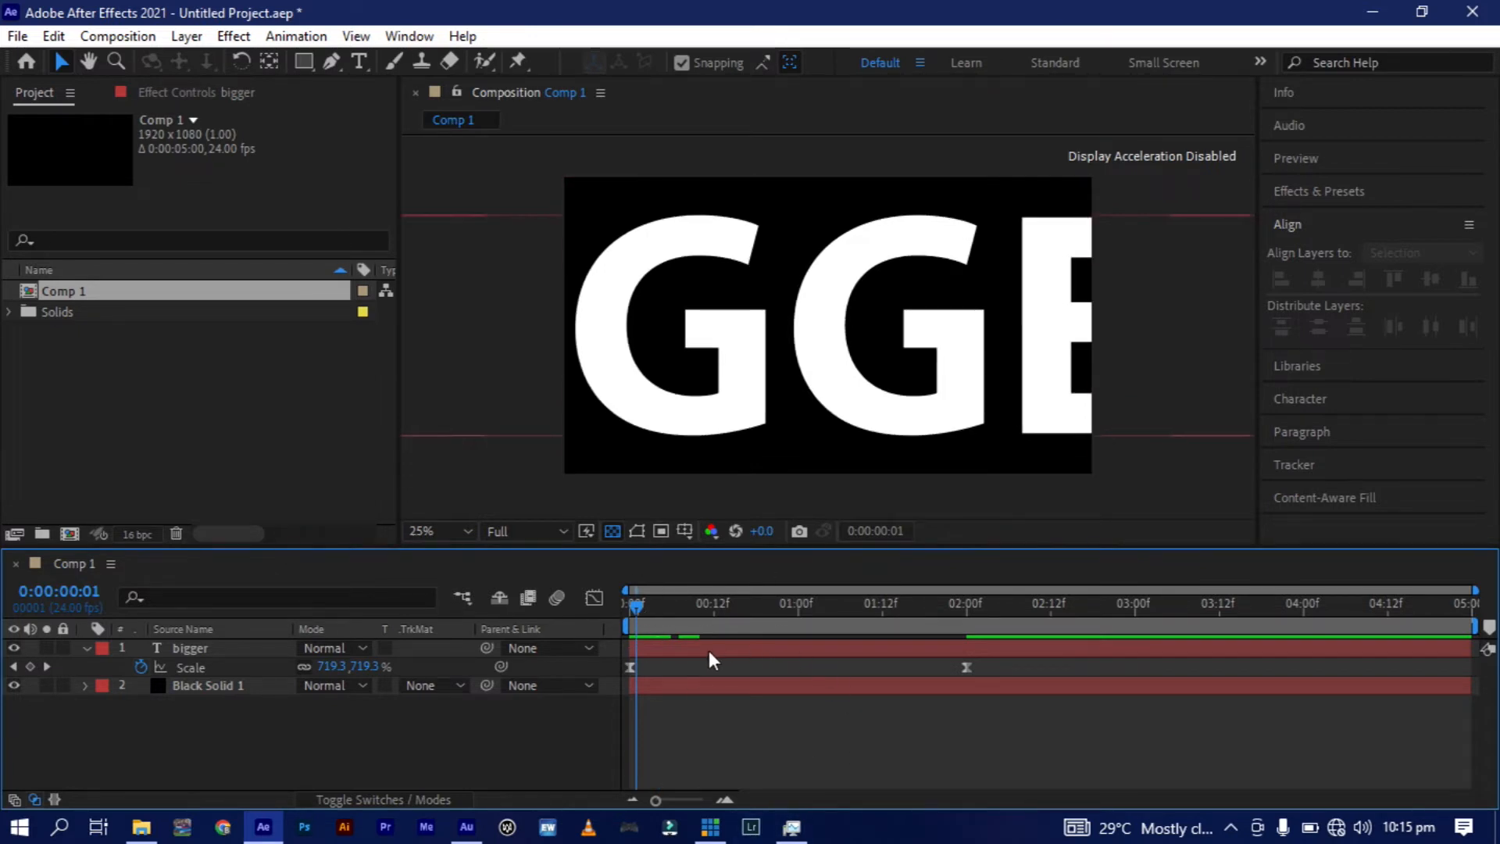
click(653, 606)
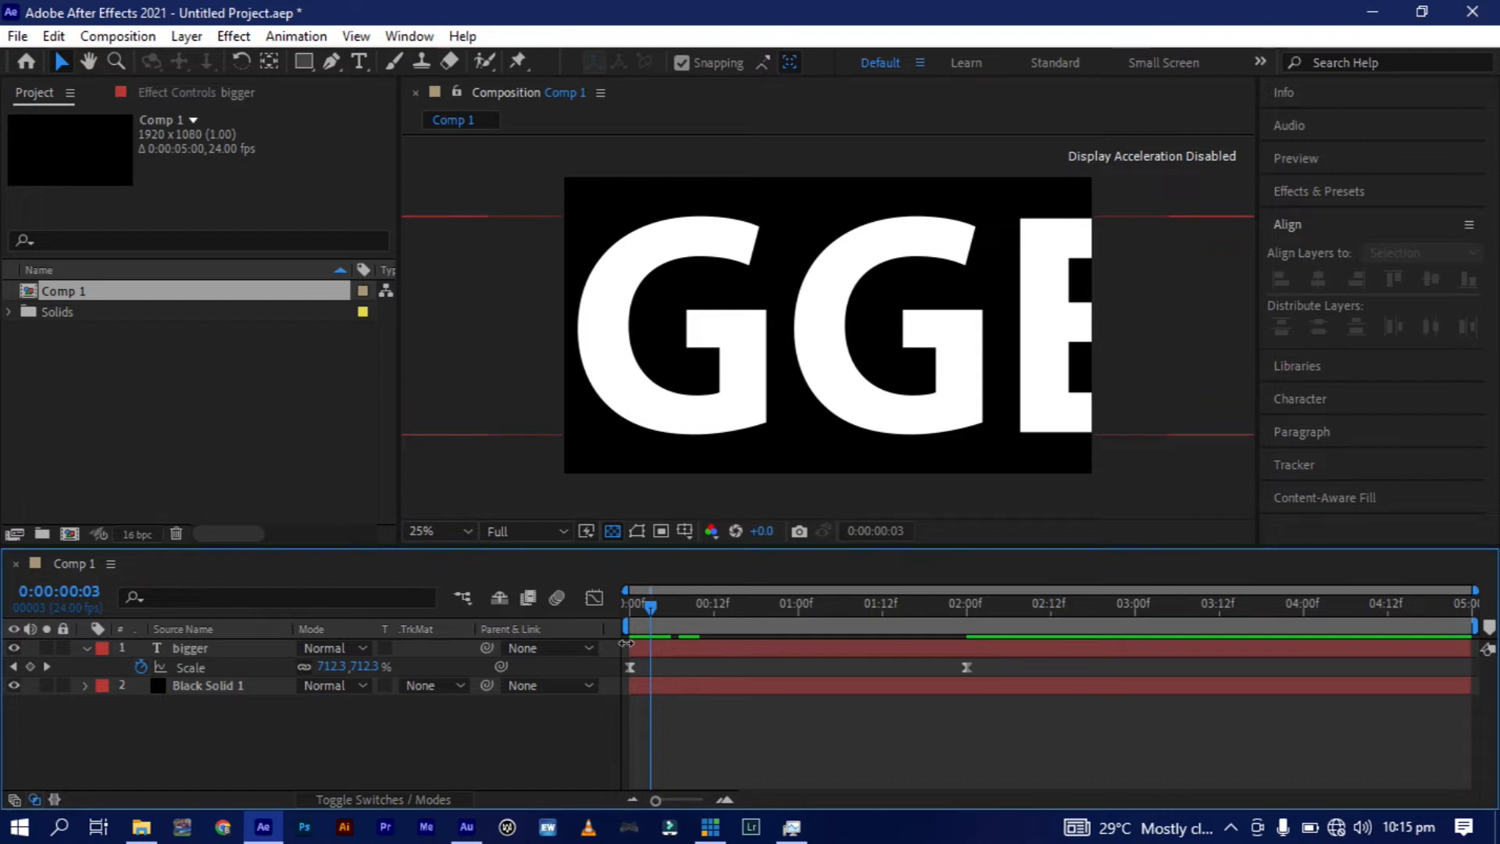
drag(626, 643, 655, 650)
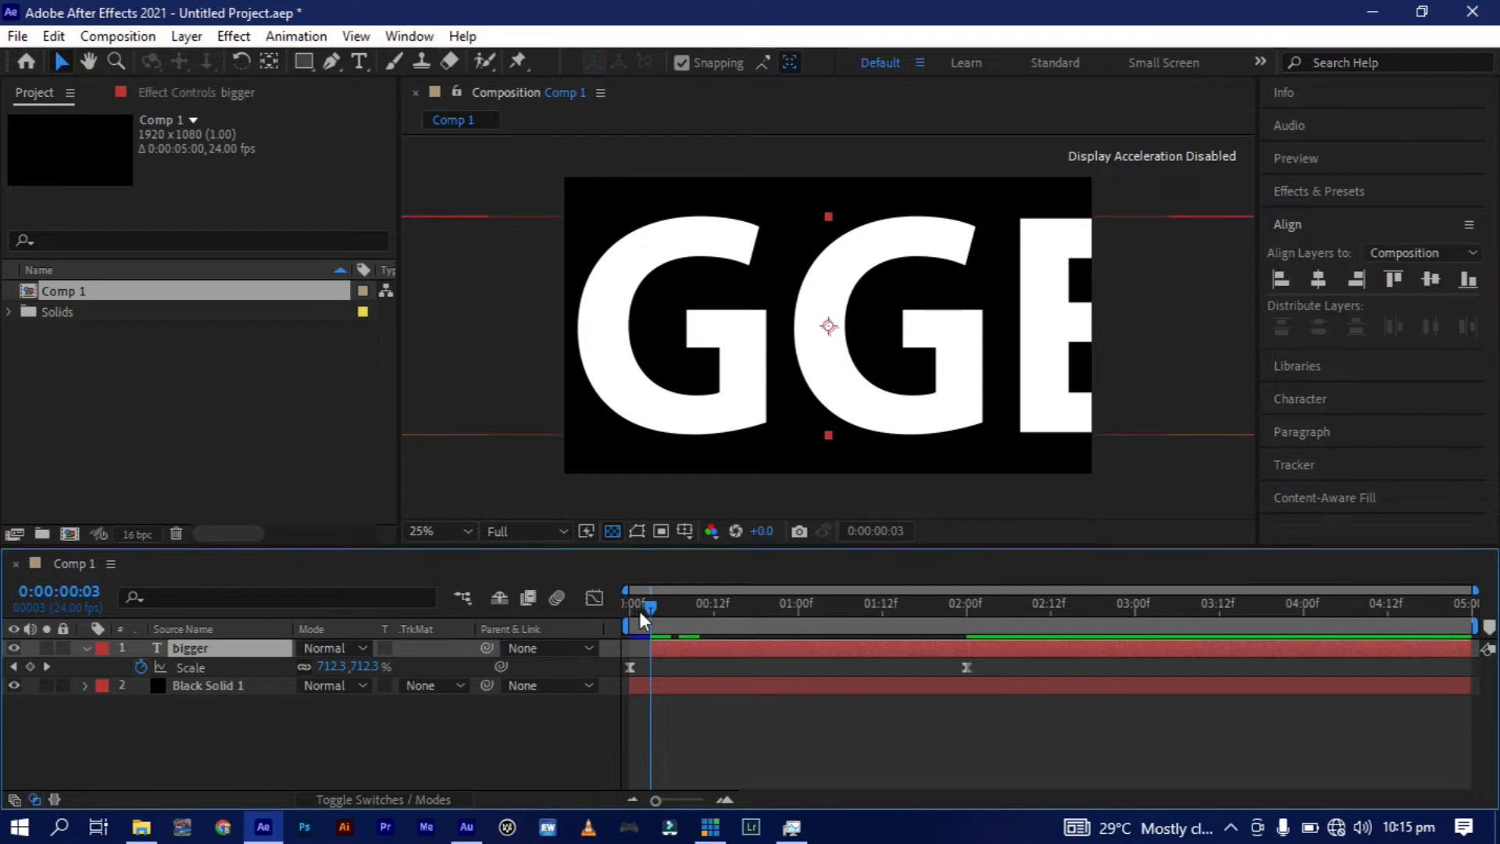
Preview the trimmed "bigger" animation from the start of the composition.
click(630, 611)
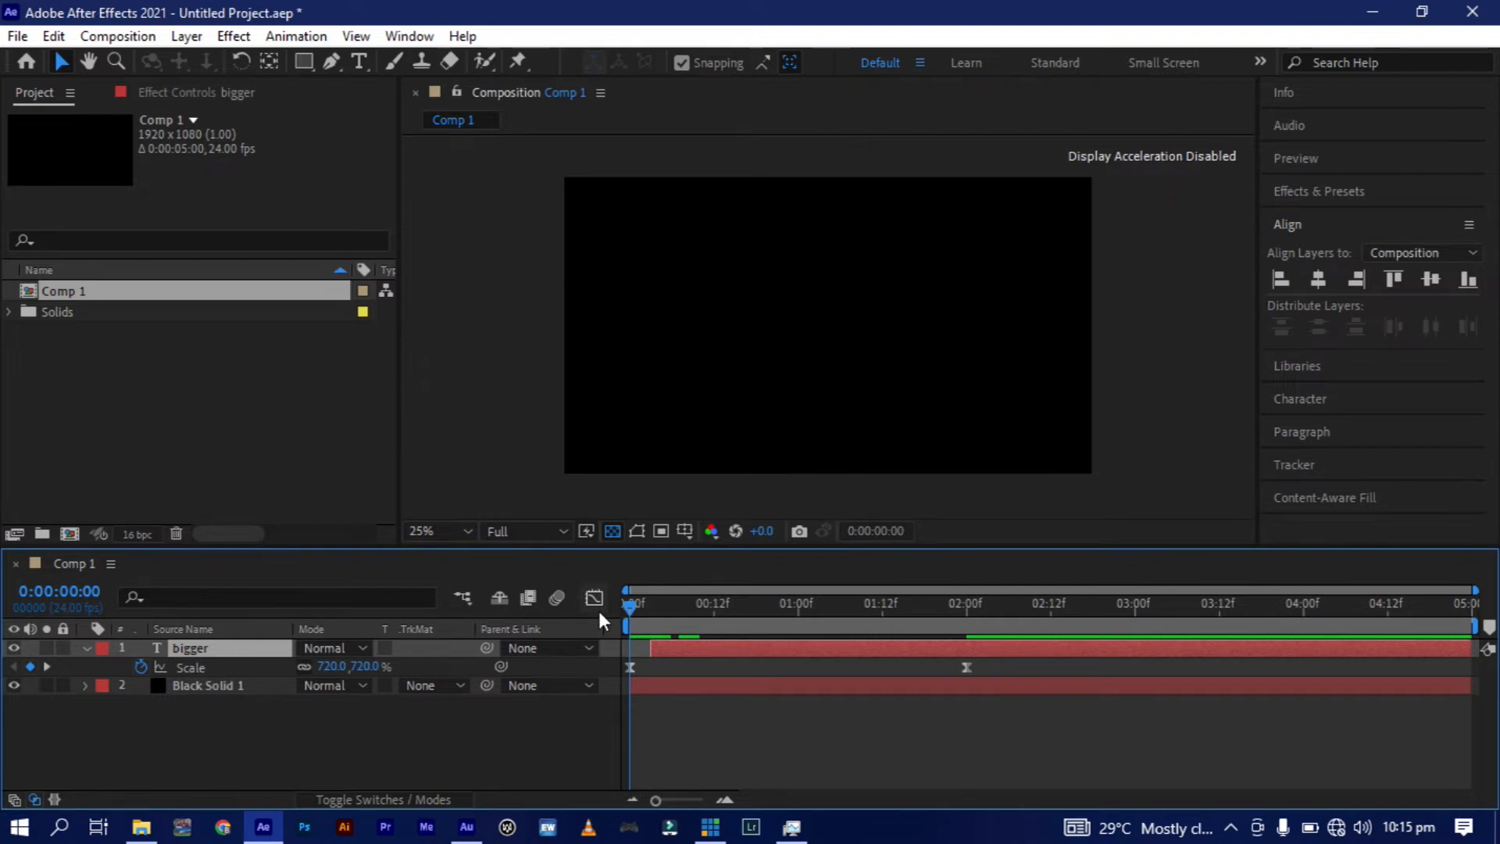
key(space)
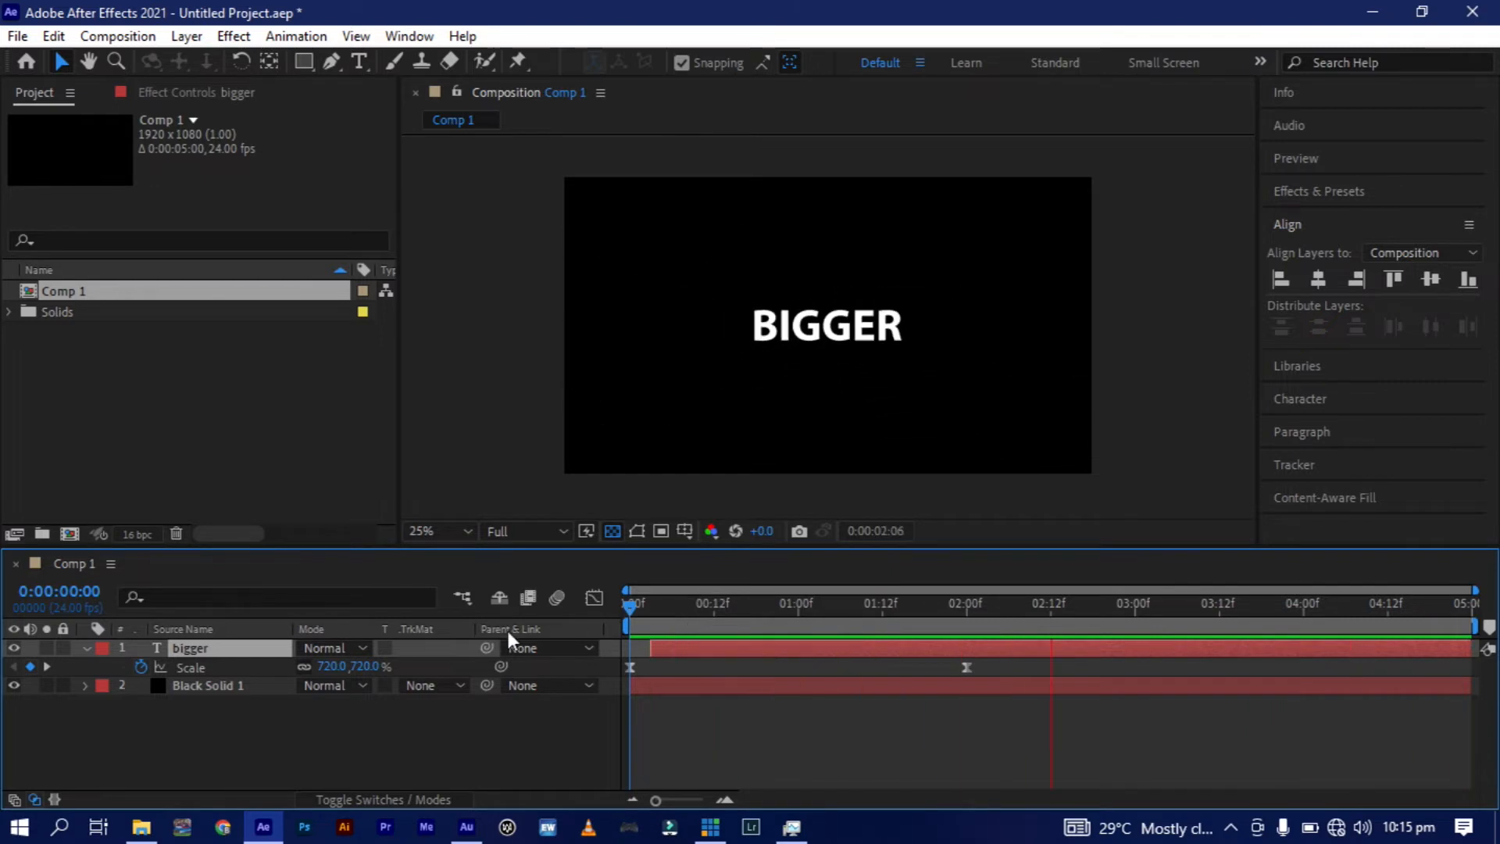
key(space)
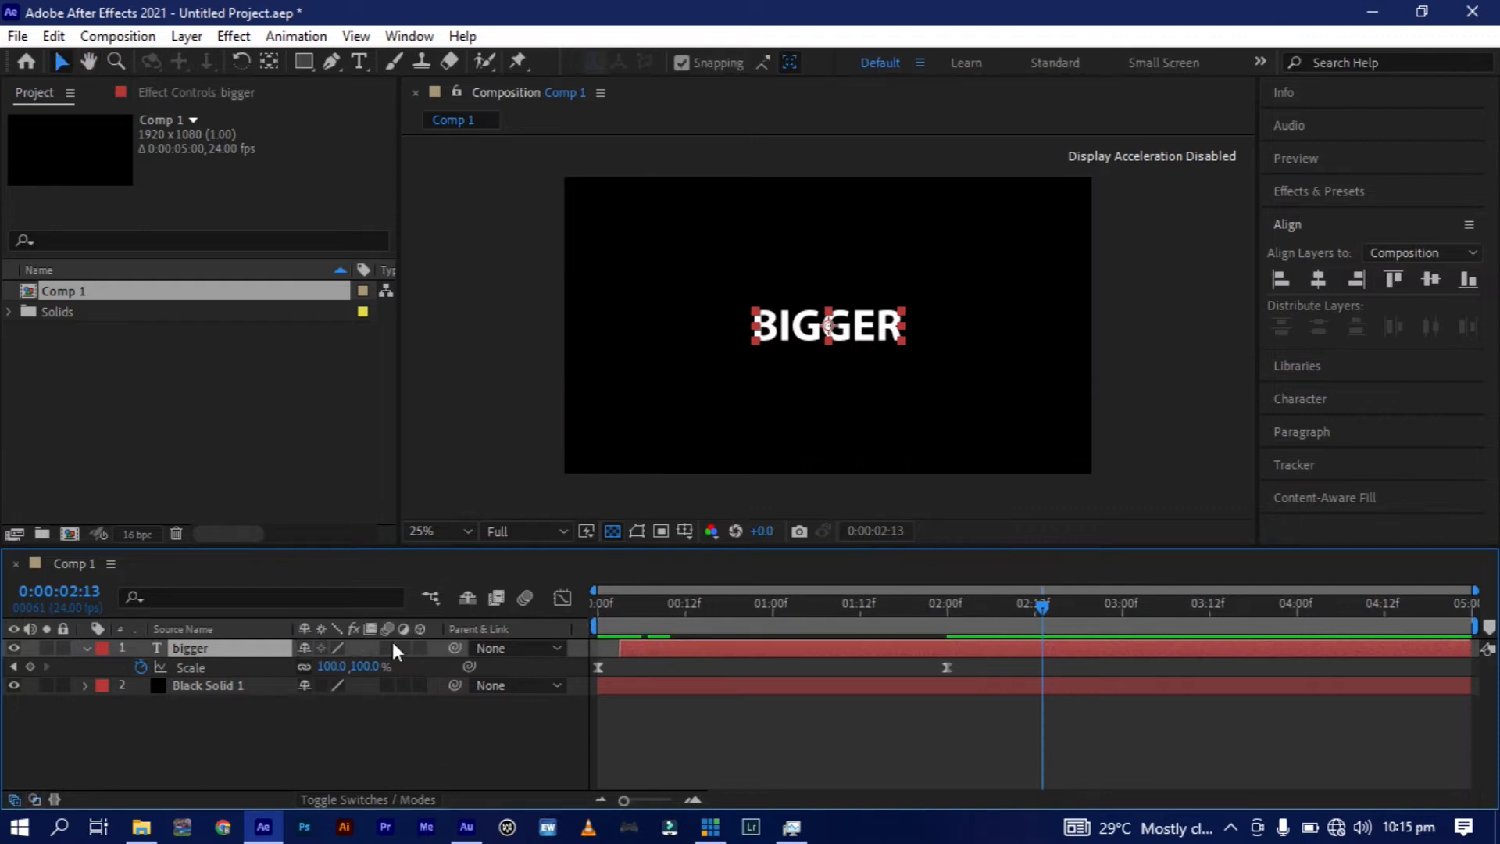
Enable motion blur for the "bigger" layer and for the composition, and preview the animation.
click(377, 798)
click(377, 799)
click(387, 647)
click(526, 598)
key(space)
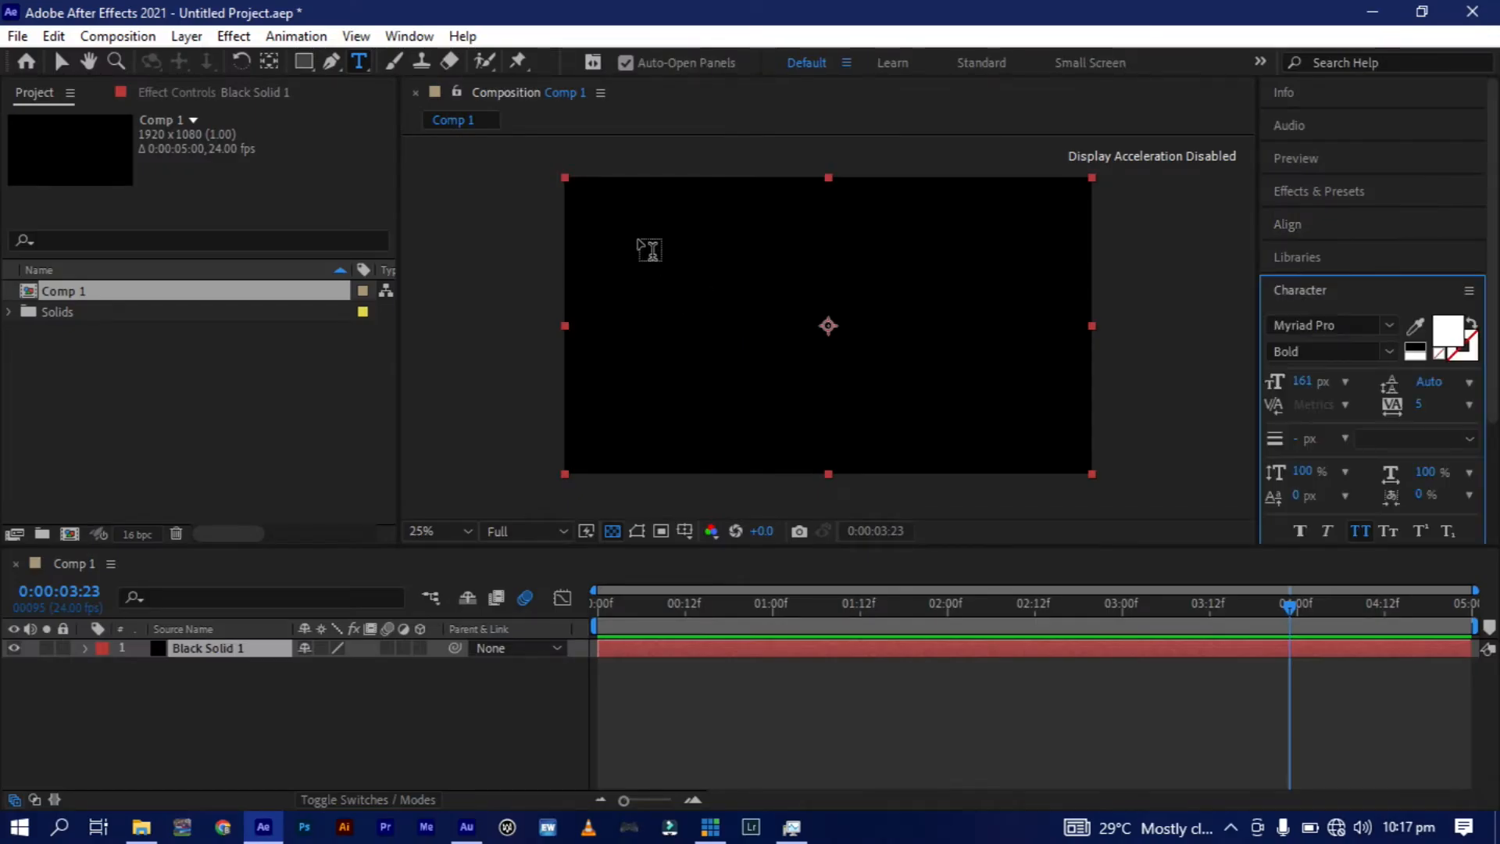
Add a text layer reading "fade up" above the black solid.
click(702, 313)
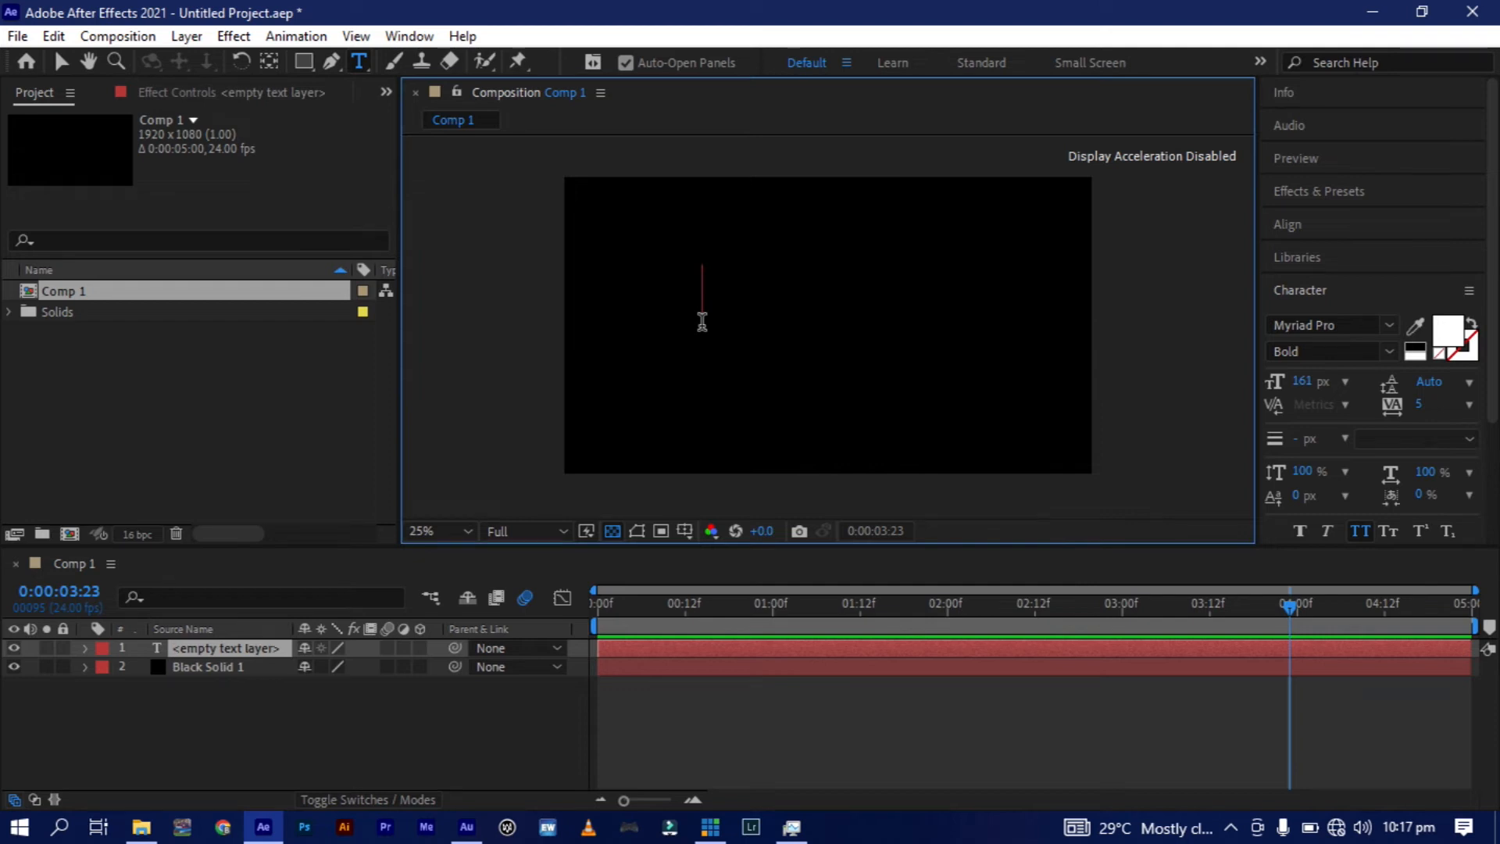
text(fade up)
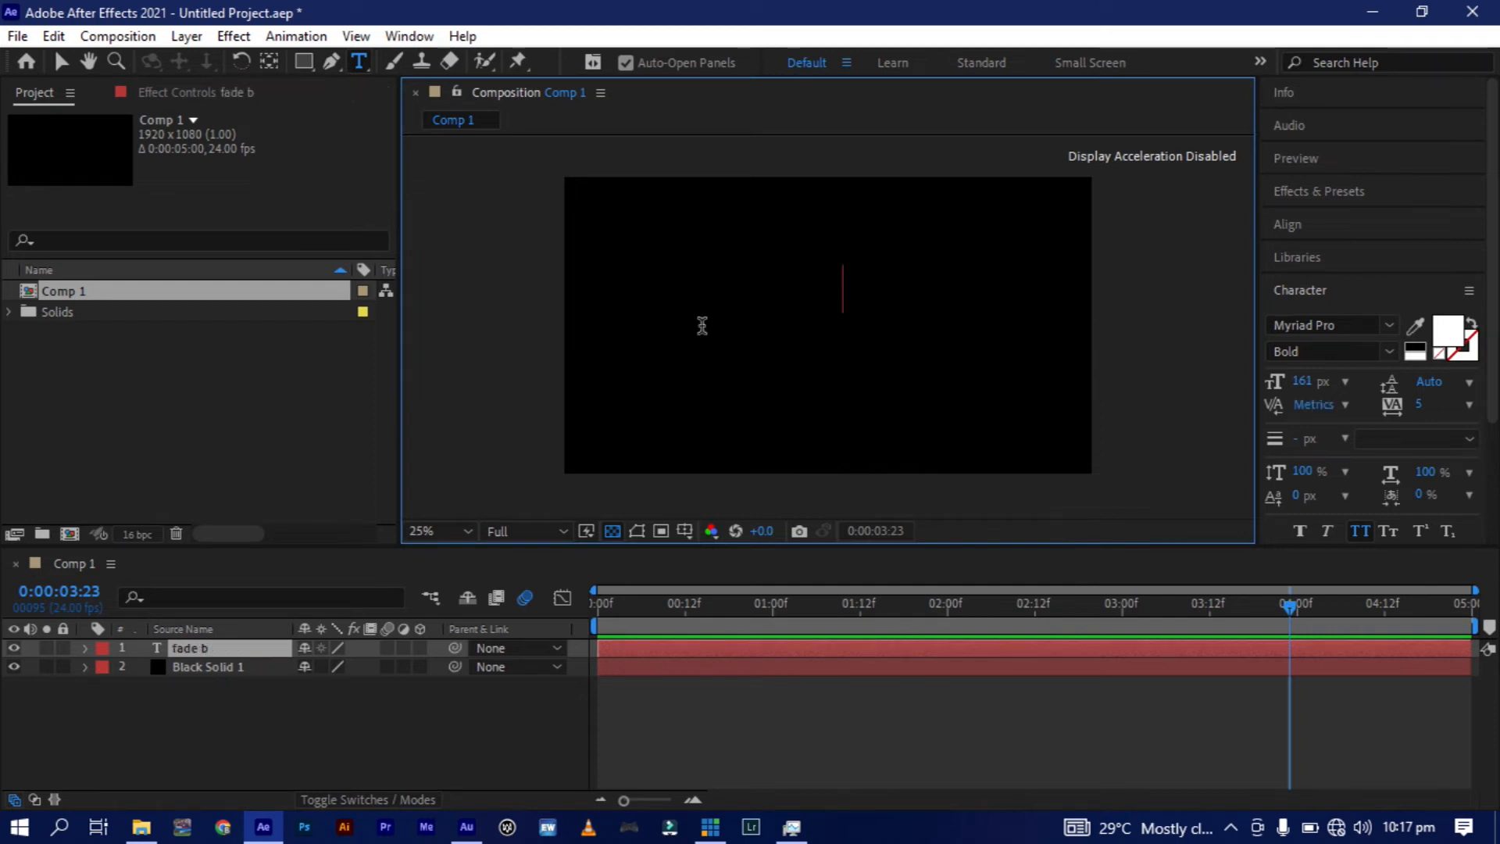
click(63, 63)
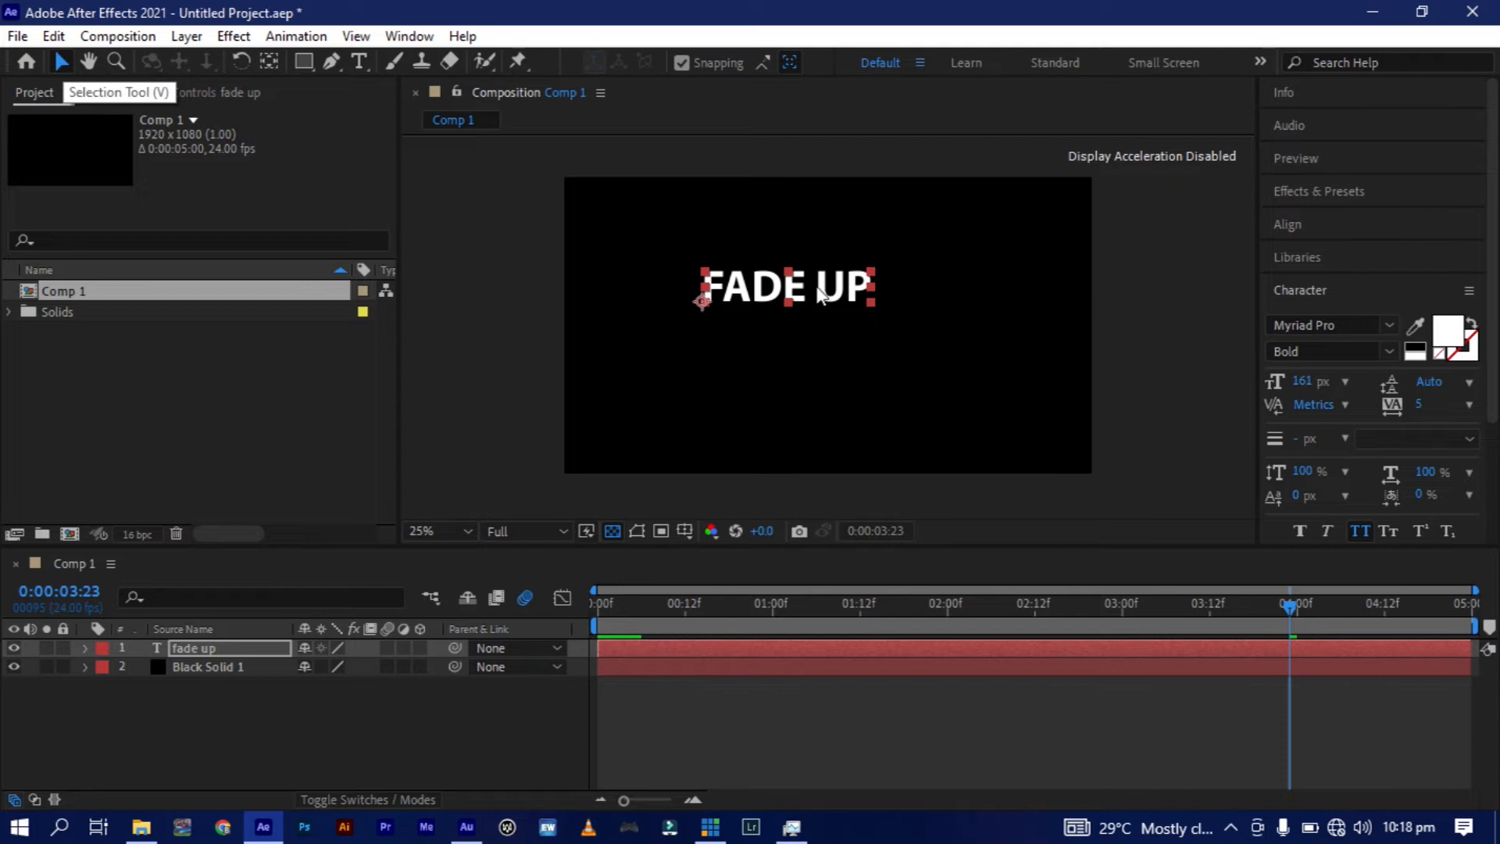
Center the "fade up" text horizontally and vertically in the composition, with its anchor point at the middle of the text.
click(1315, 229)
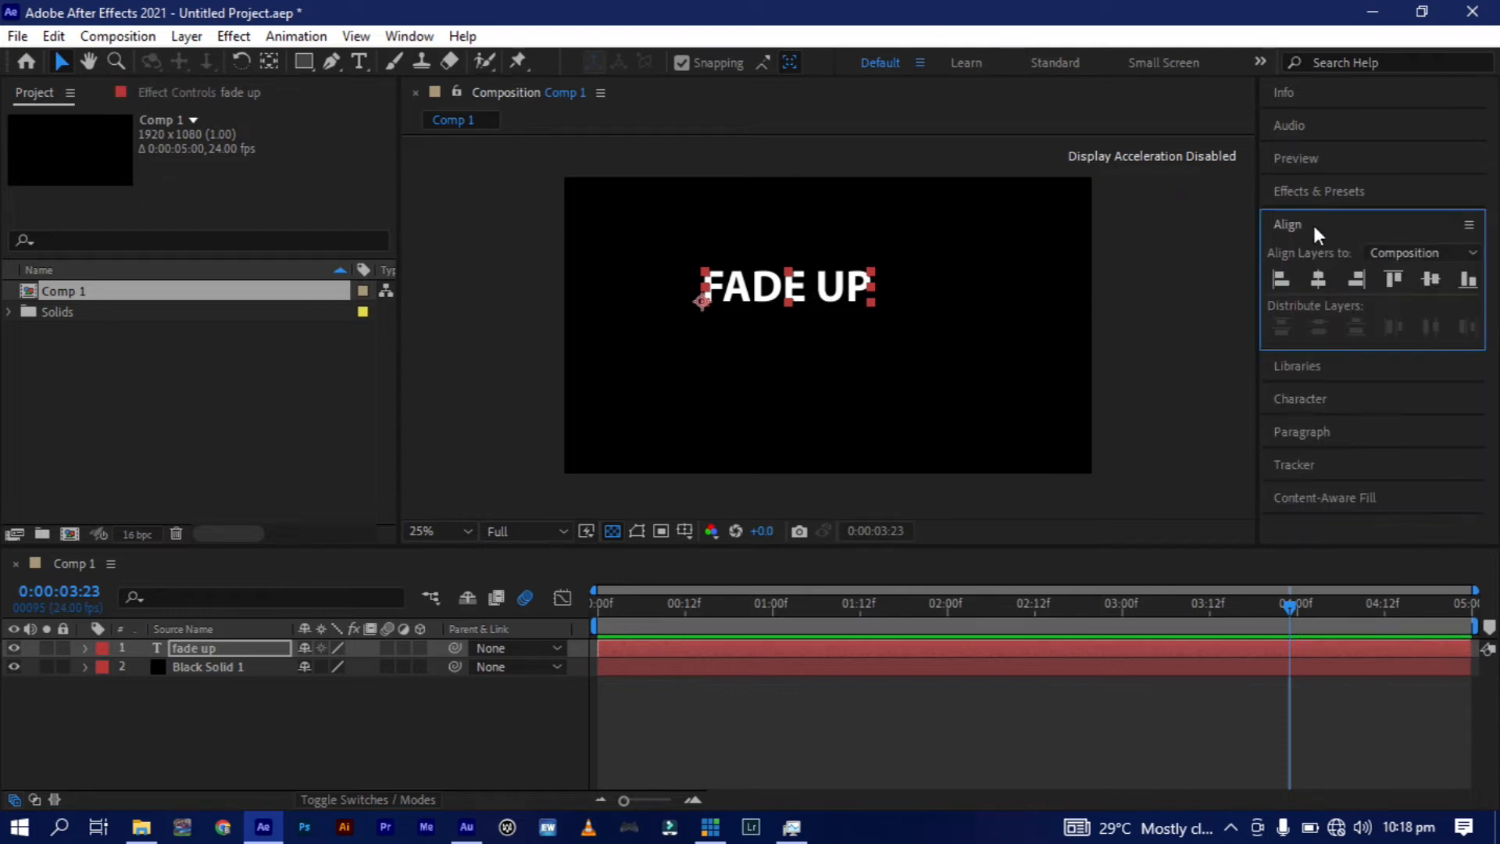
click(1322, 282)
click(1443, 275)
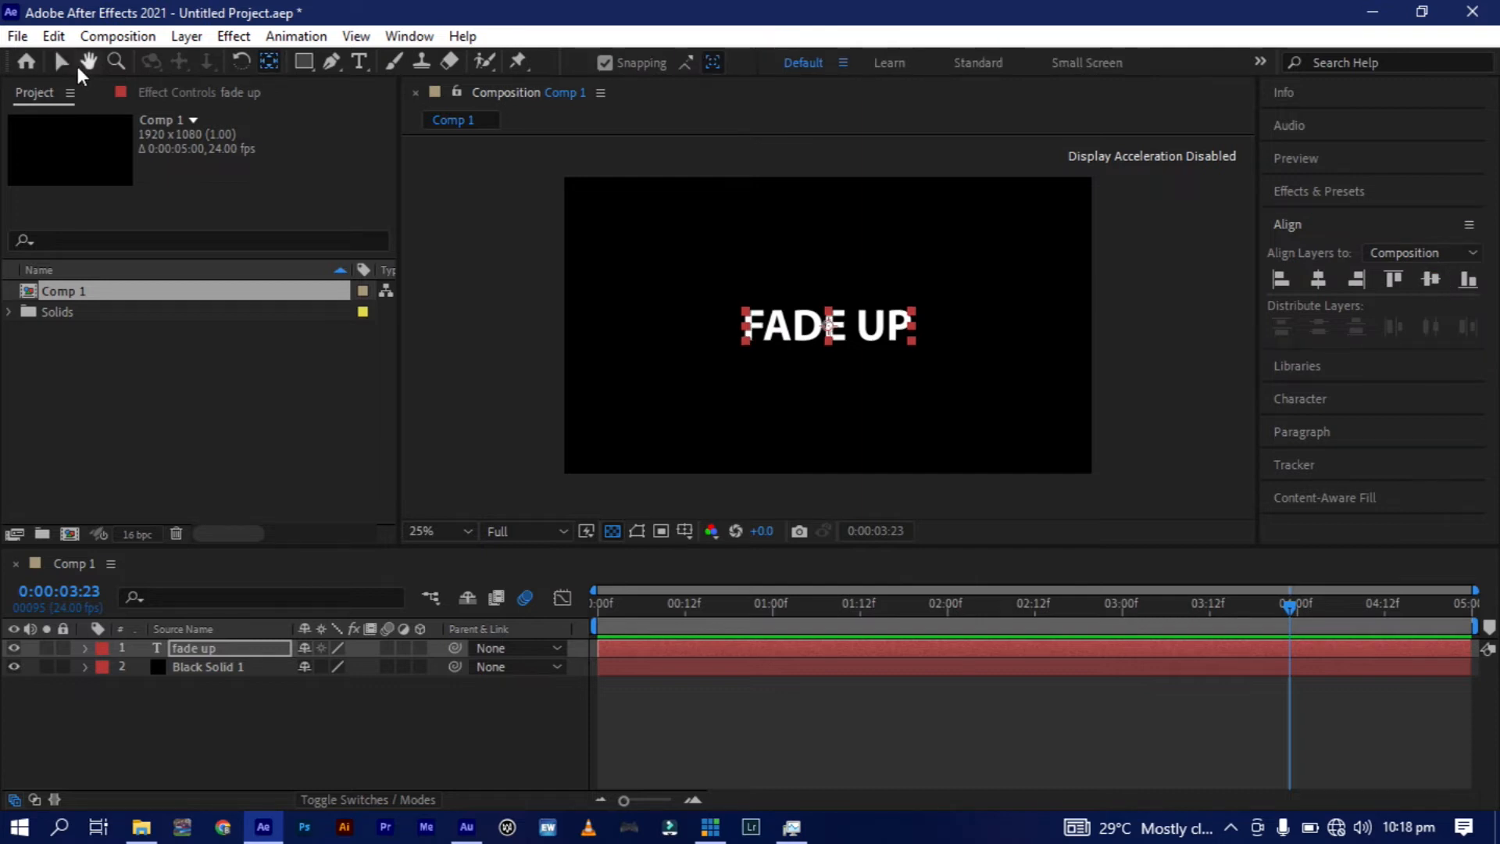
Reveal the "fade up" layer's Position and set a keyframe for it at 1 second.
click(595, 610)
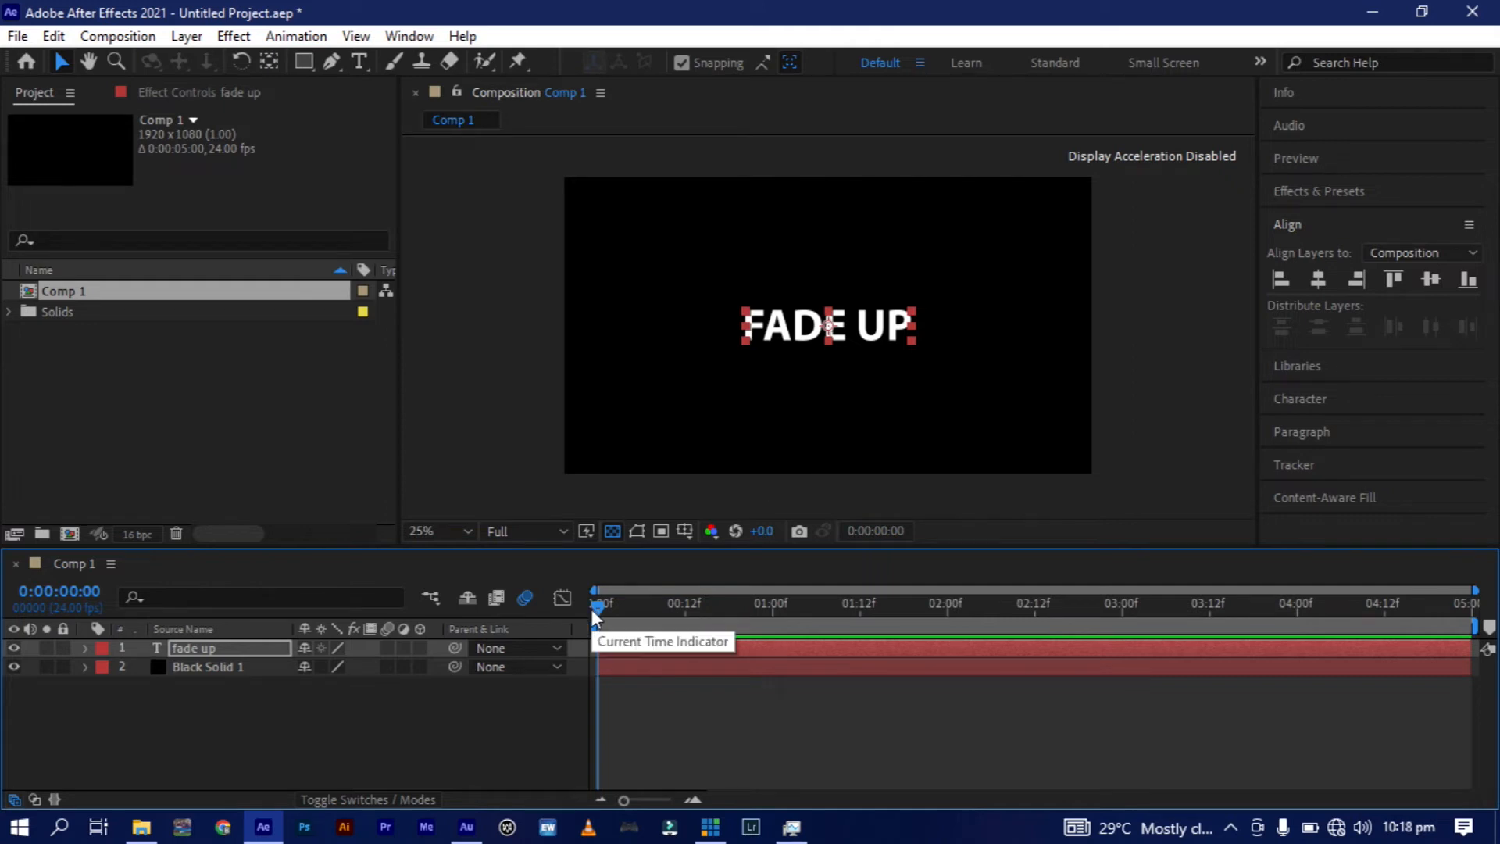
key(p)
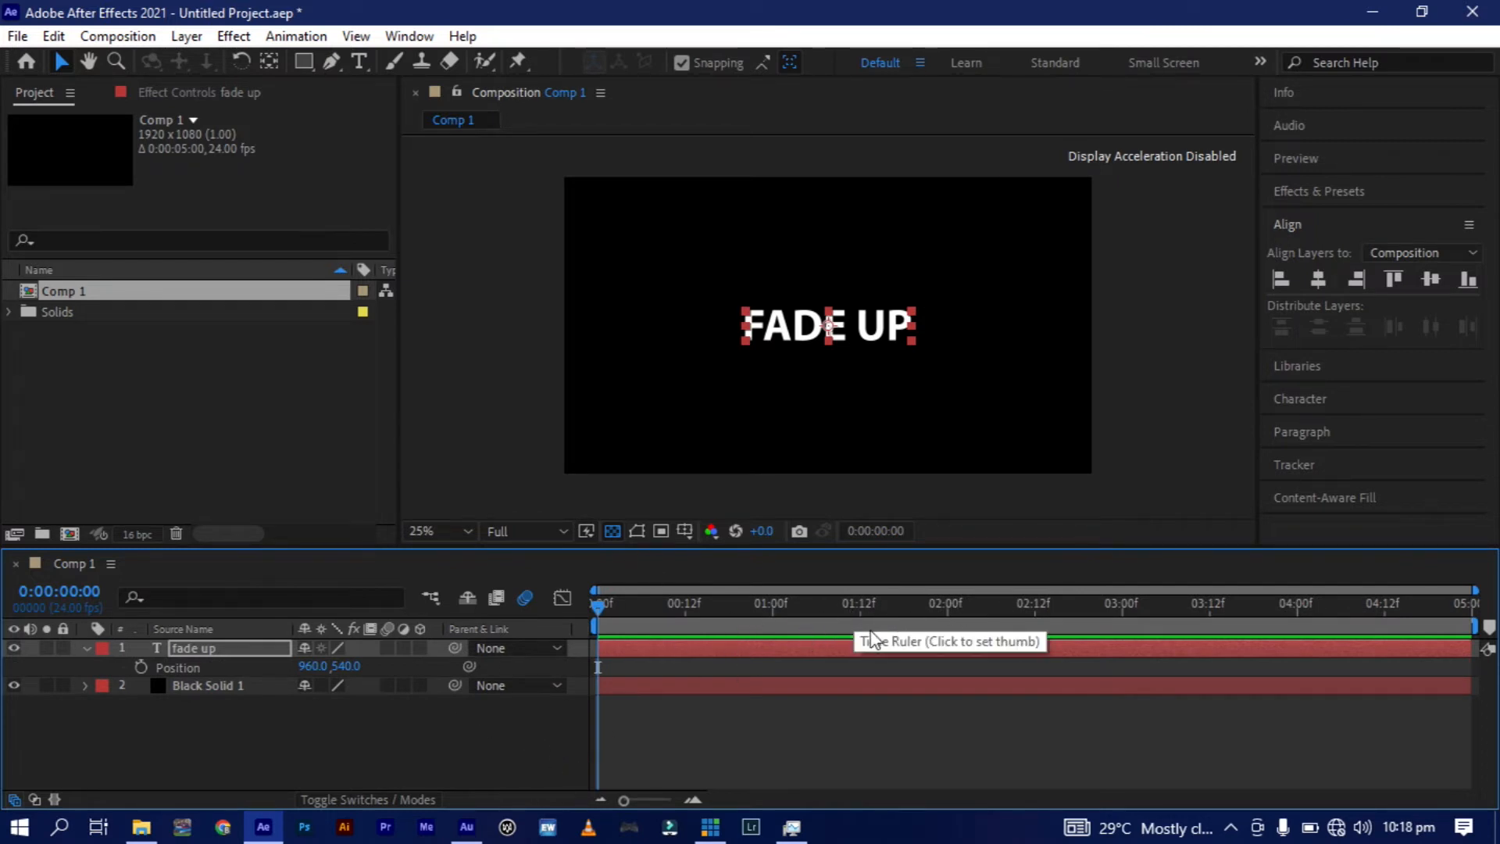
click(772, 606)
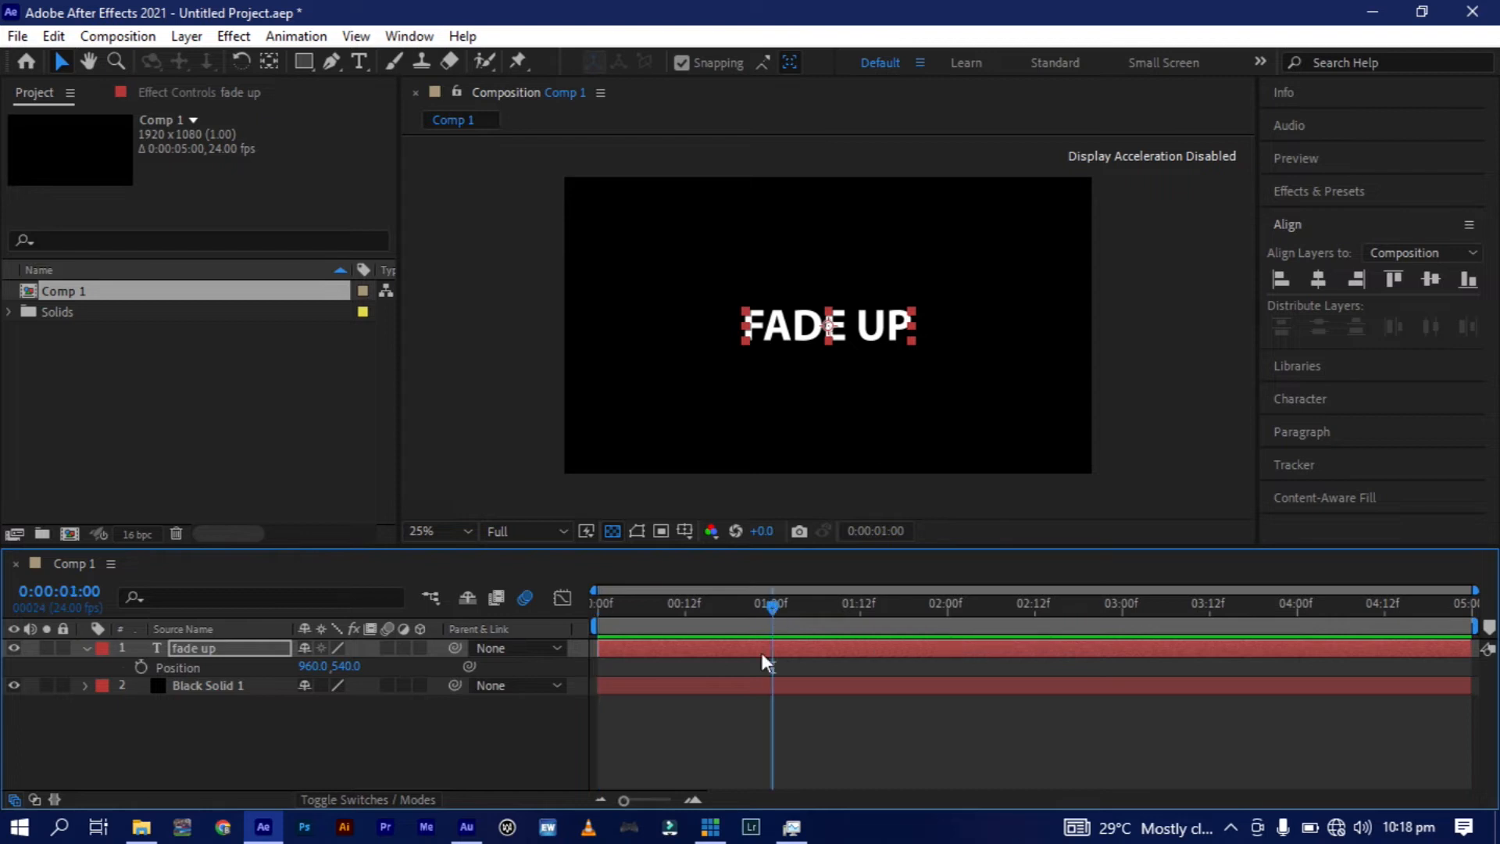
click(140, 667)
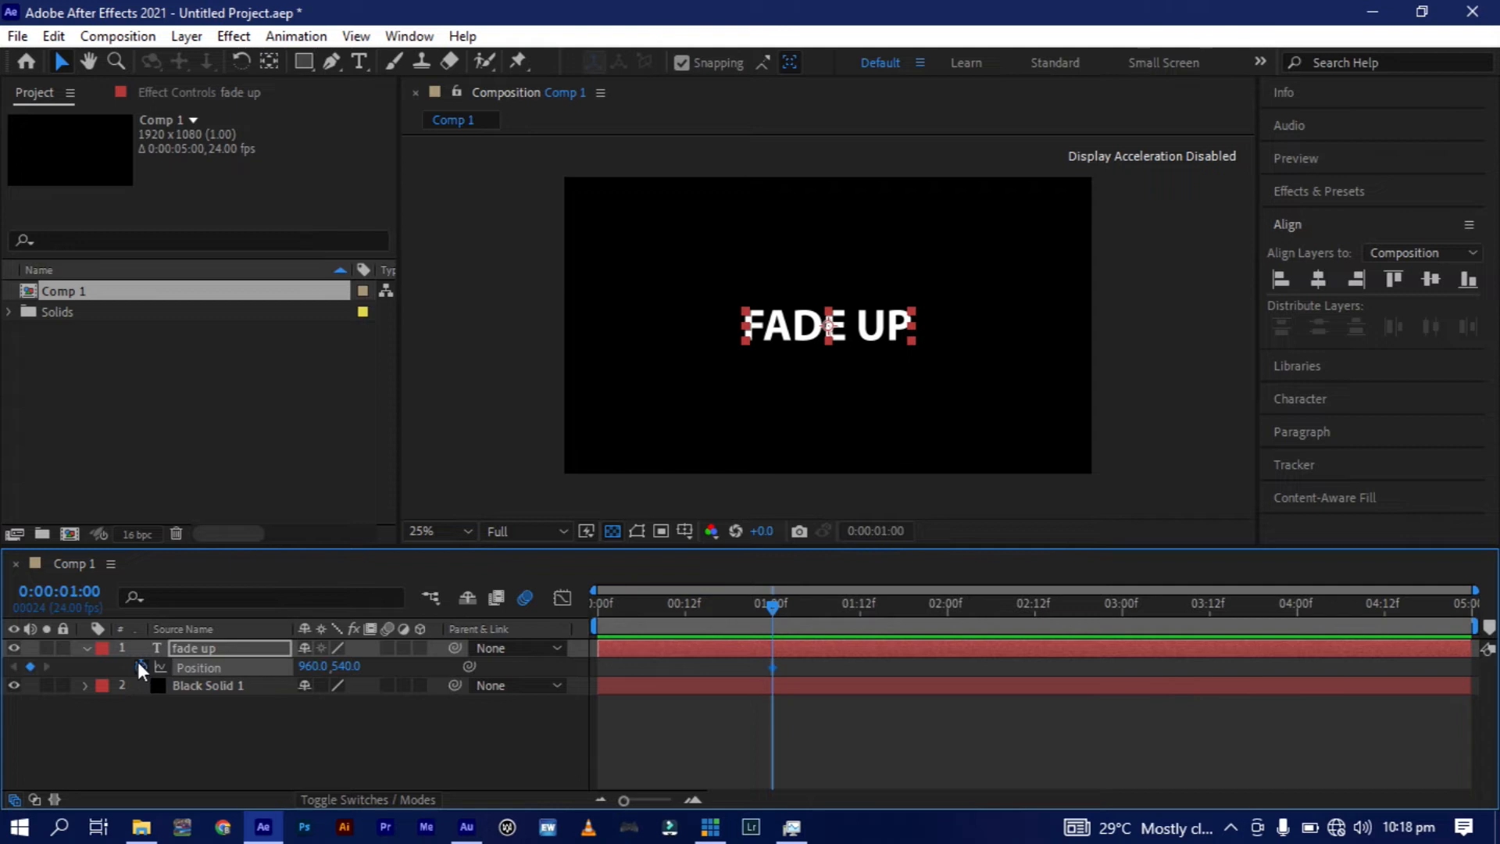
At the start of the composition, lower the "fade up" text to a Y position of 769.
click(597, 606)
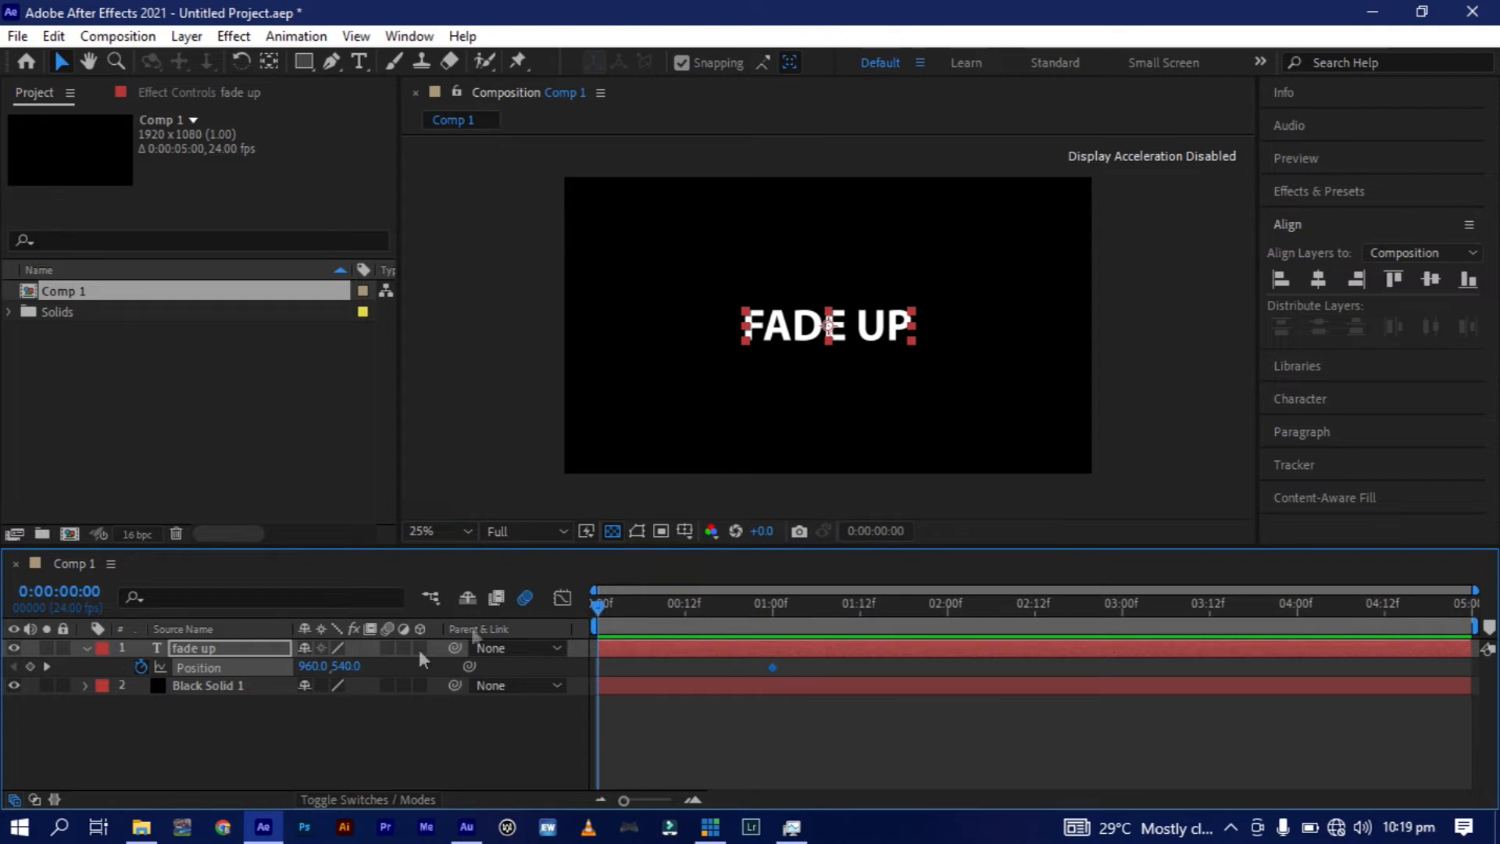
click(835, 330)
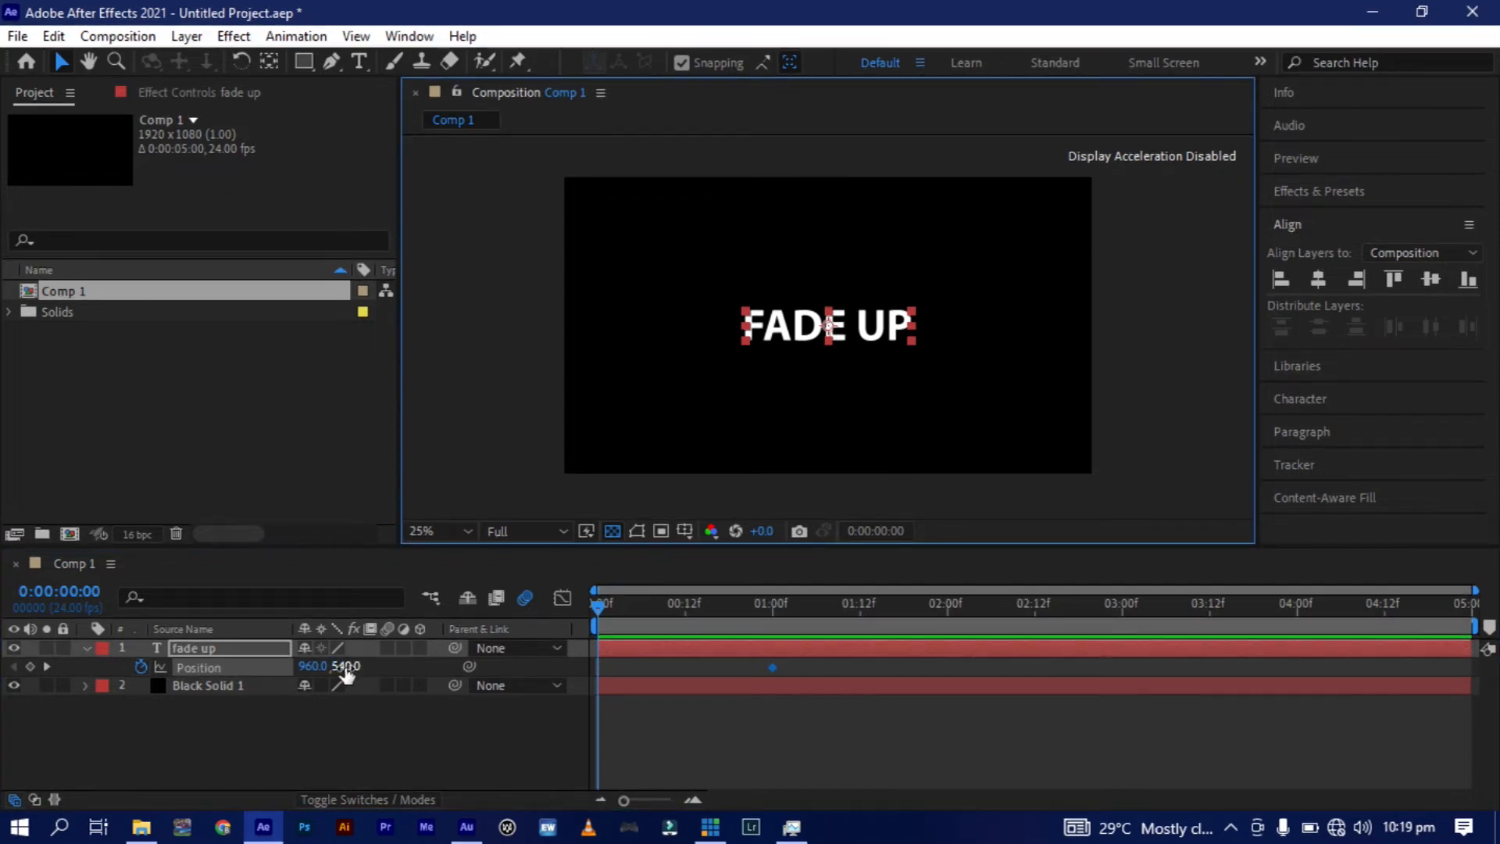
drag(346, 672, 600, 665)
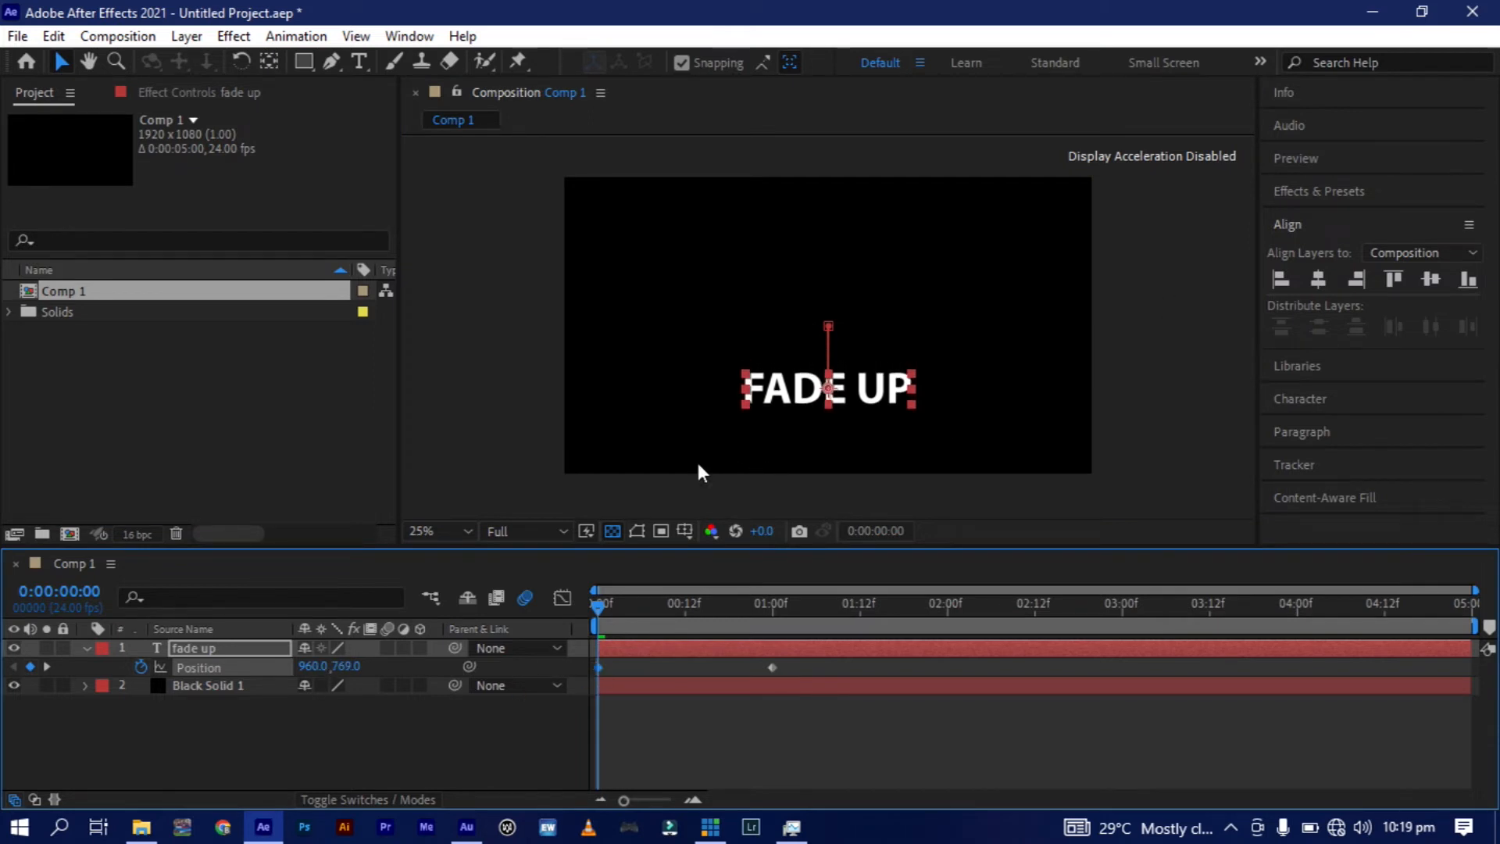
At 1 second, draw a rectangular mask closely around the "fade up" text on its layer.
click(769, 603)
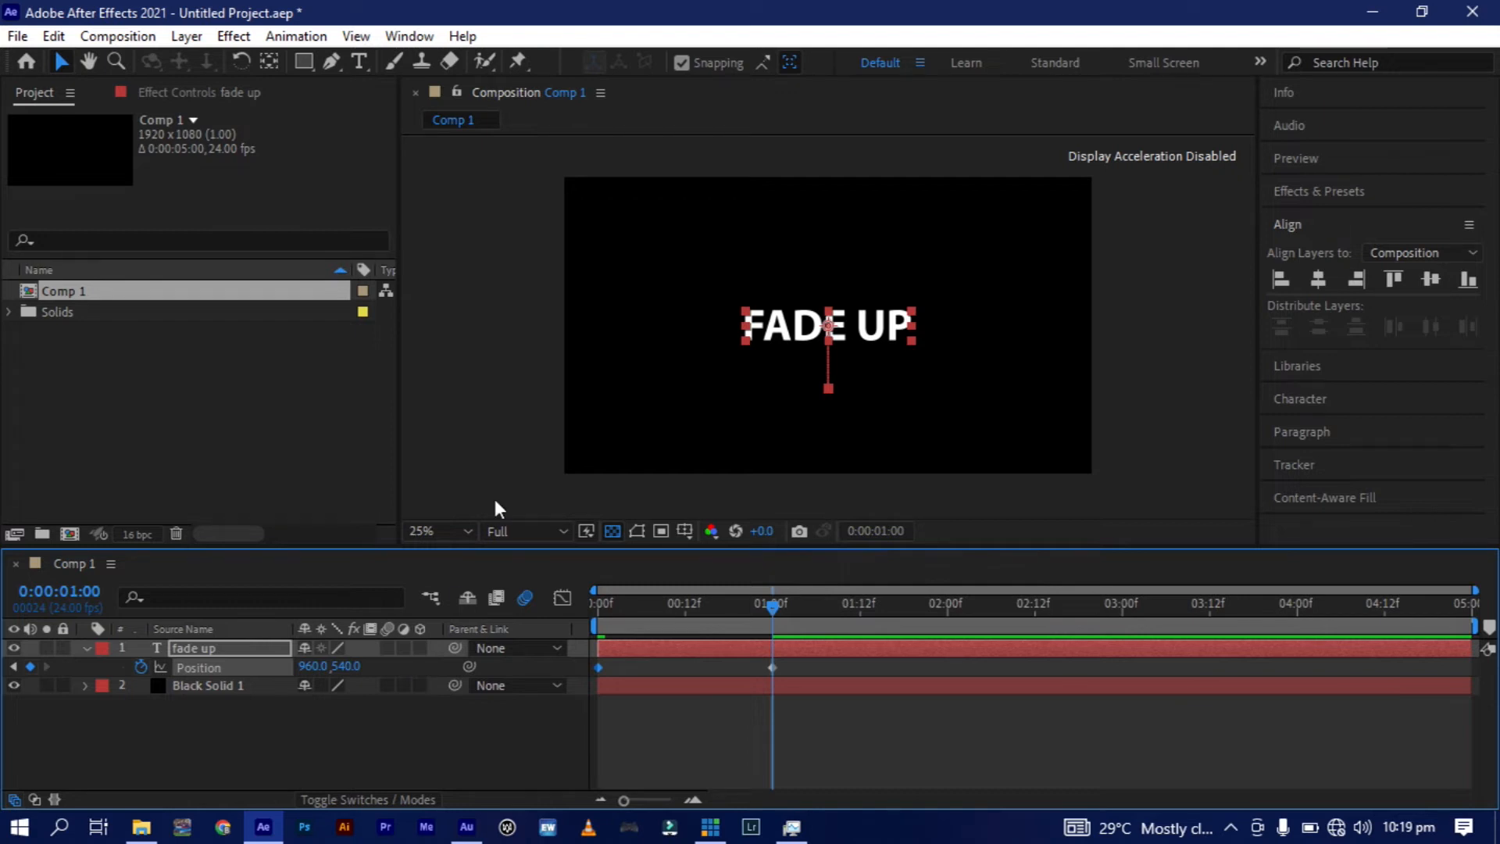
click(302, 60)
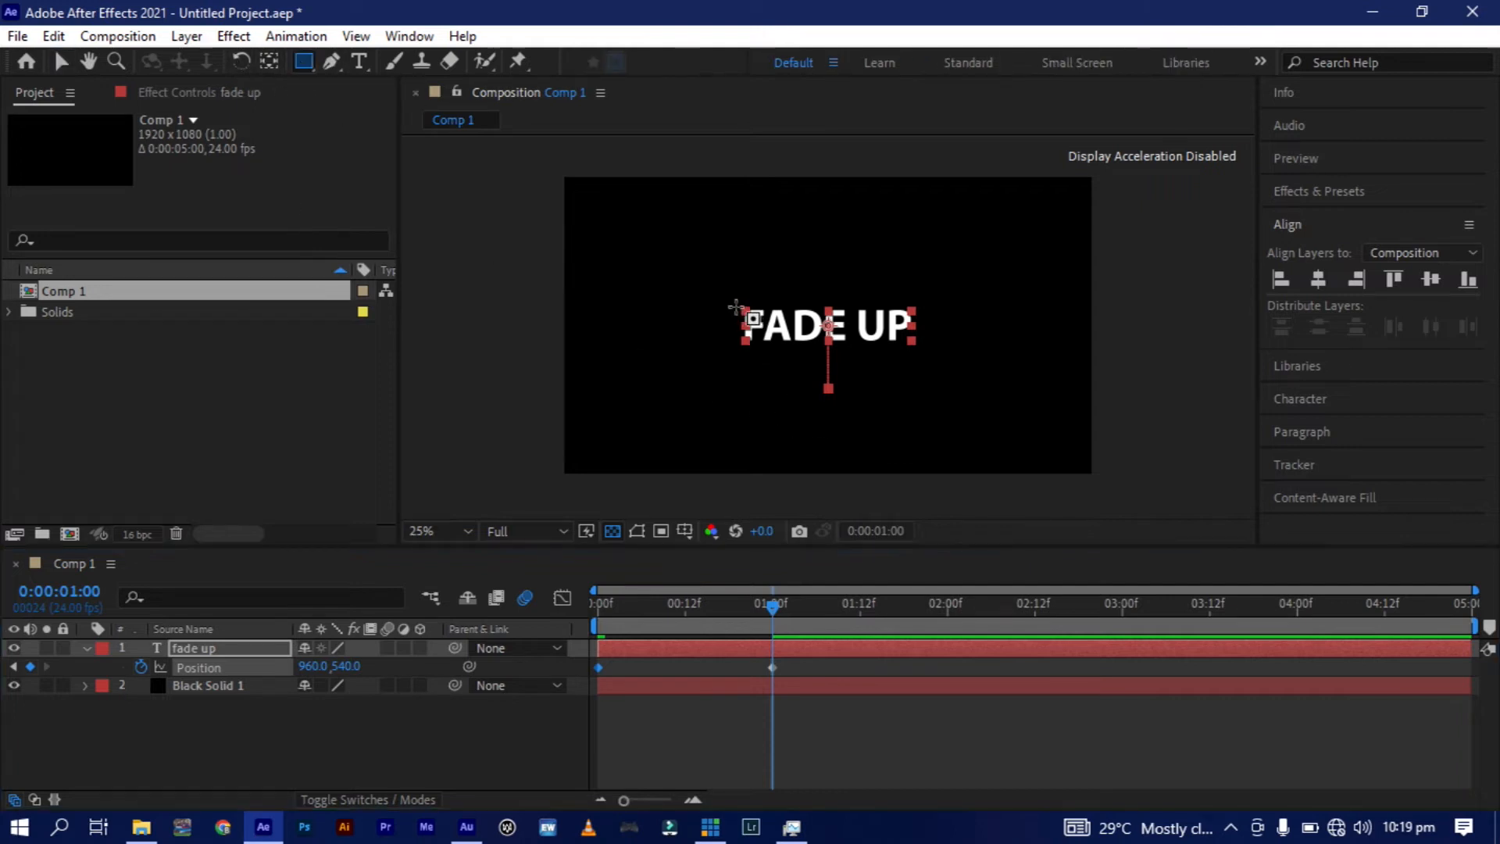
drag(734, 302, 921, 347)
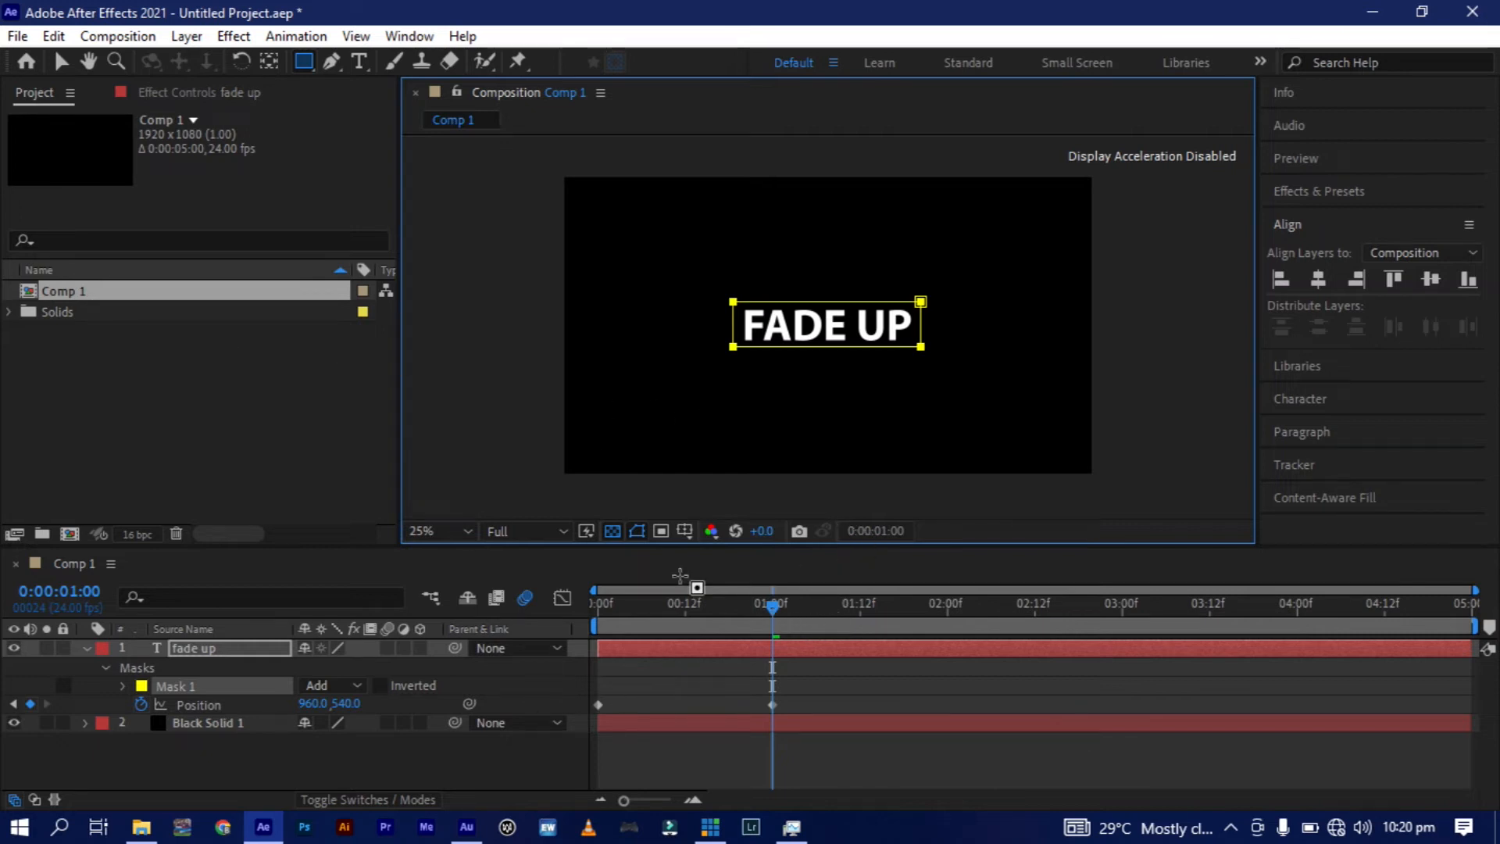
click(61, 61)
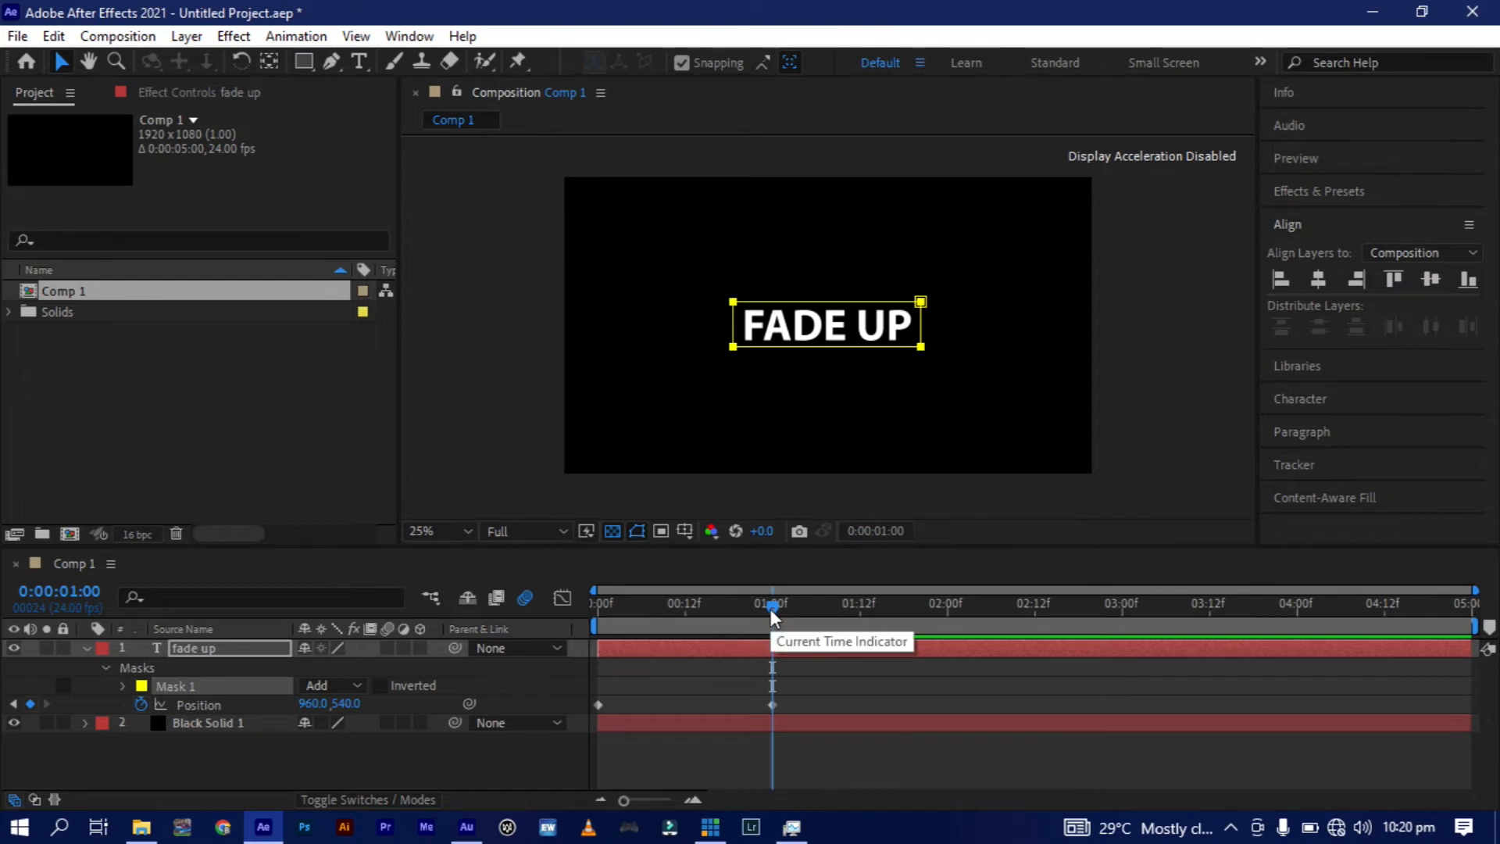
Expand the mask's properties and set a Mask Path keyframe at 1 second.
drag(770, 608, 576, 680)
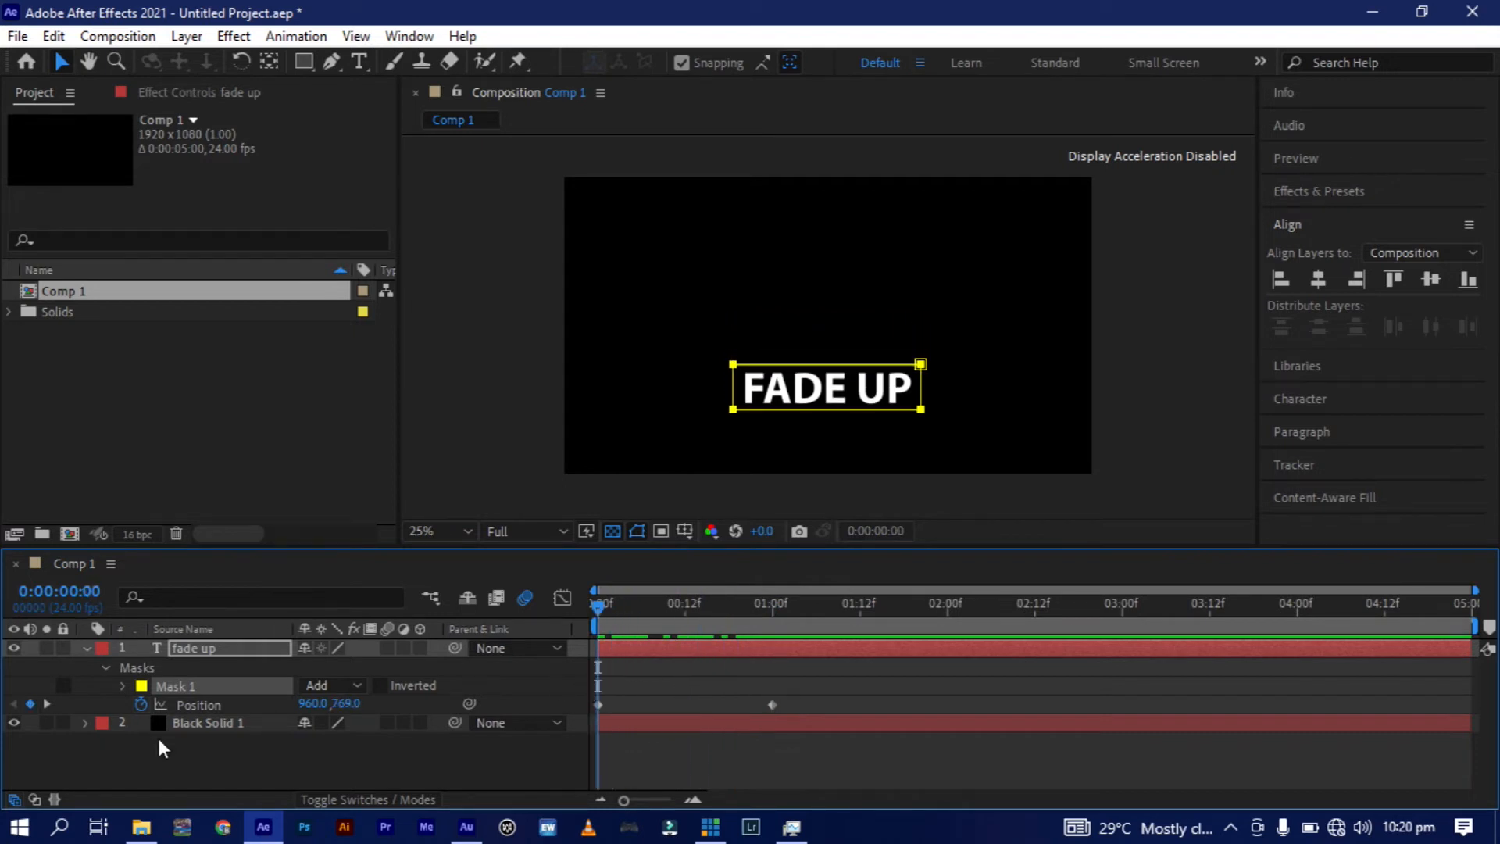
click(123, 686)
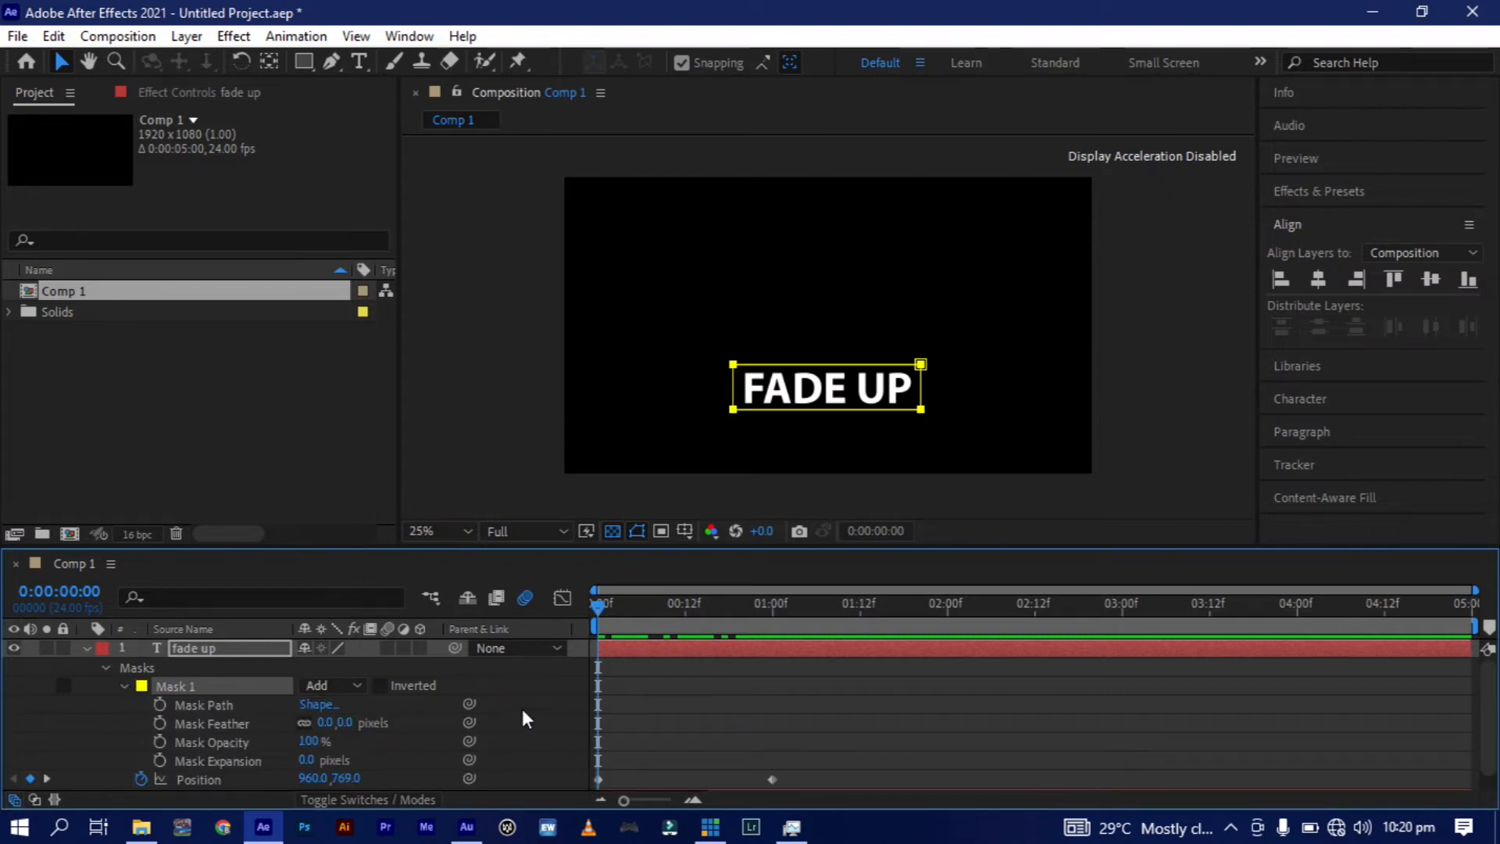
click(771, 608)
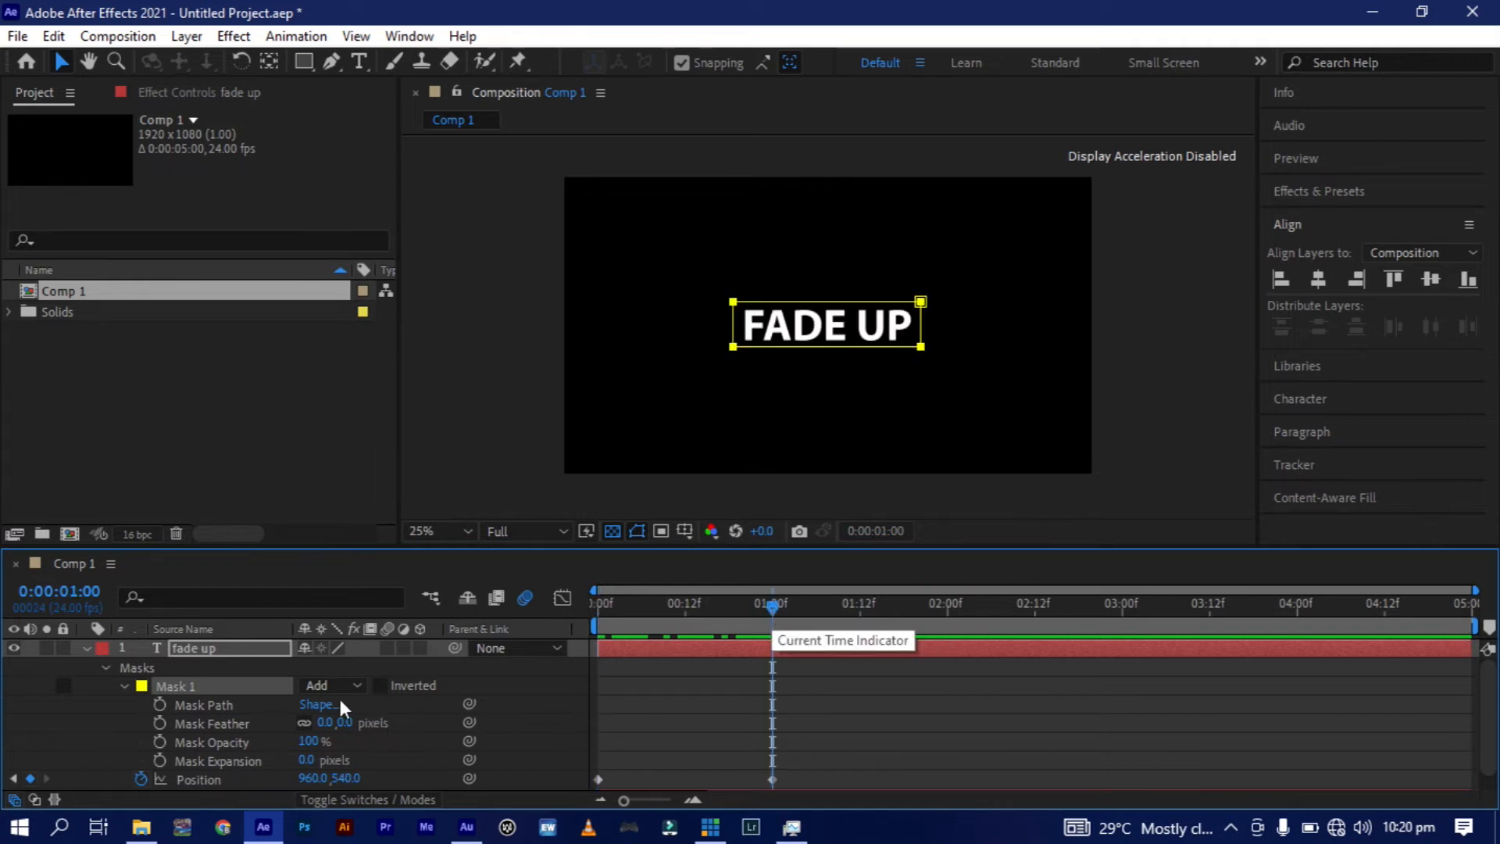
click(156, 705)
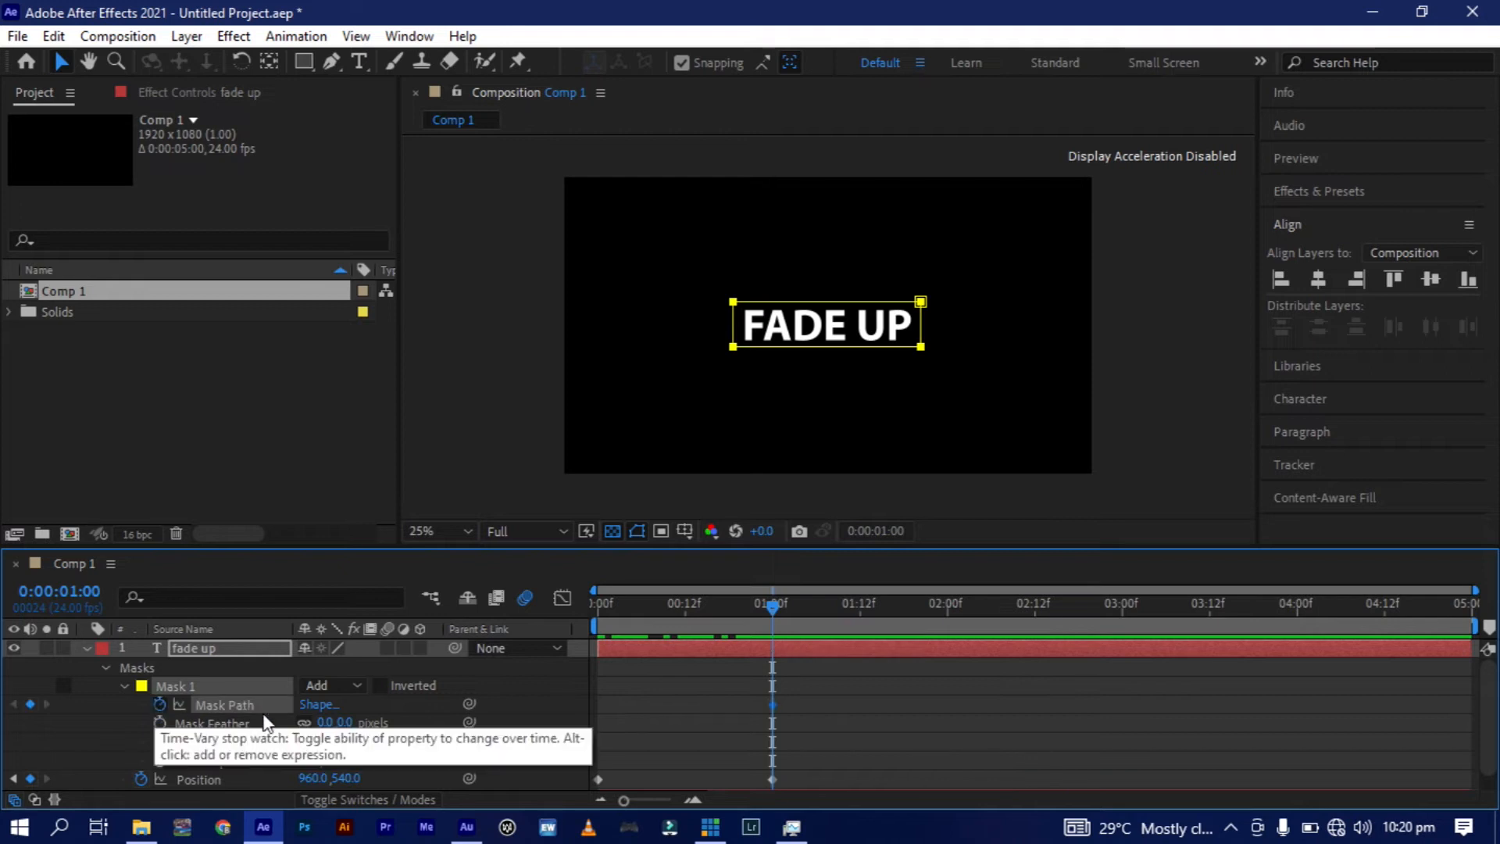
At the start of the composition, move the whole mask straight up to the center of the frame, above the lowered text.
click(597, 611)
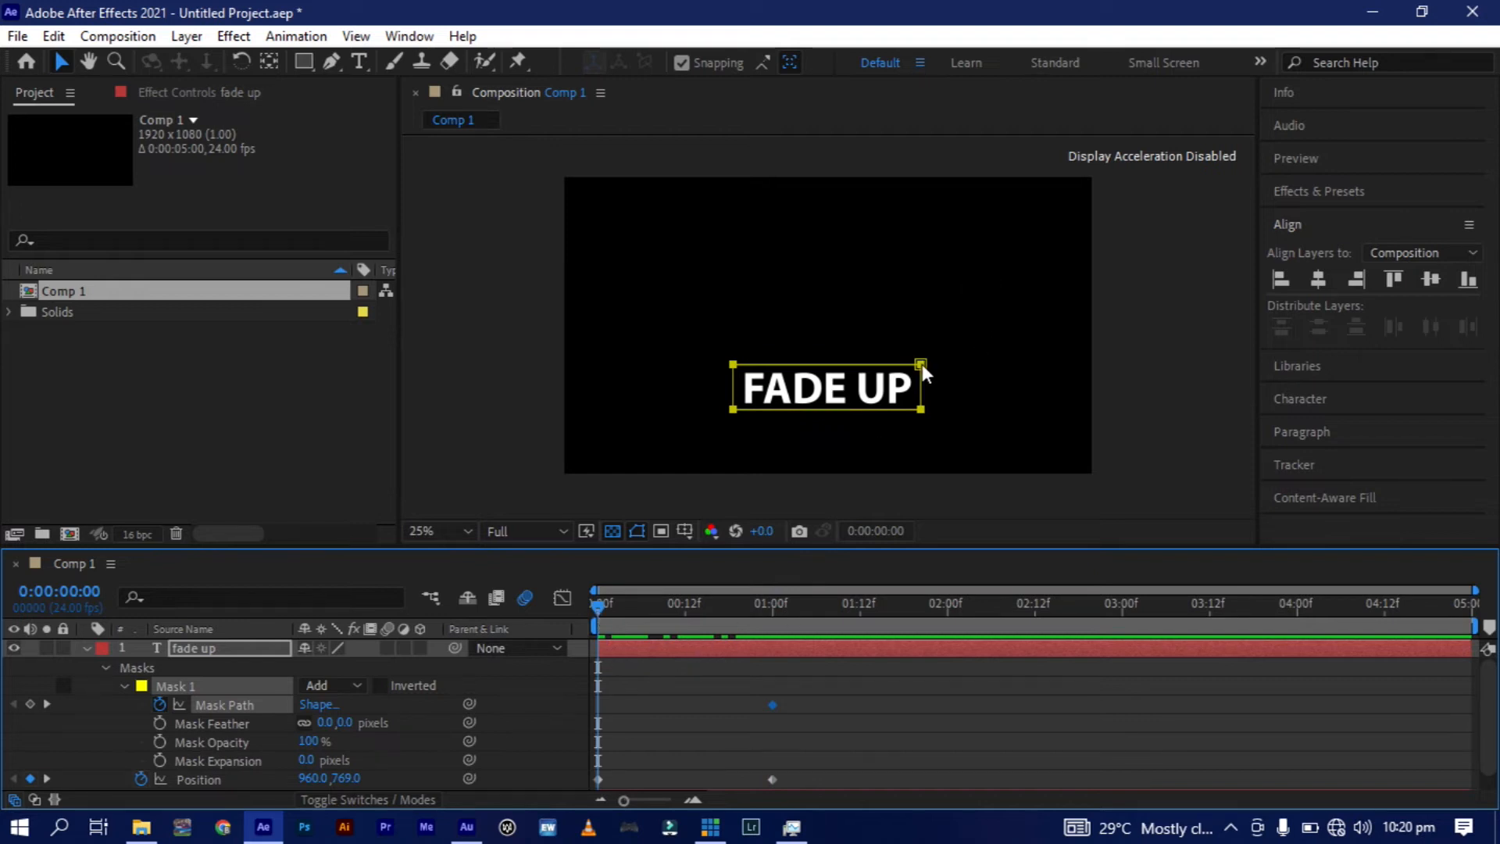
drag(922, 364, 934, 302)
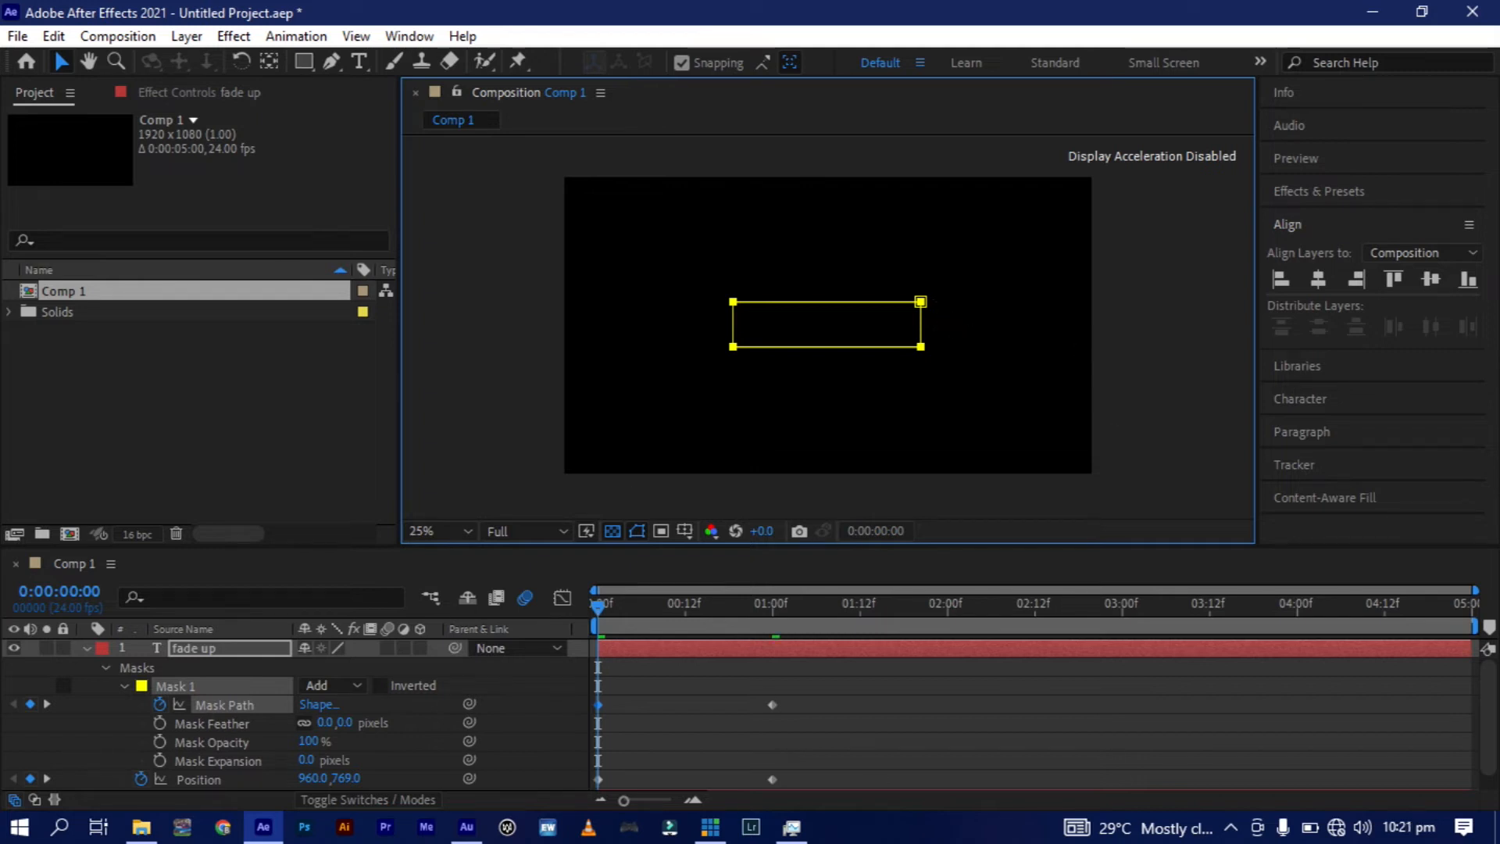
click(545, 779)
Apply Easy Ease to all Mask Path and Position keyframes of the "fade up" layer.
click(845, 687)
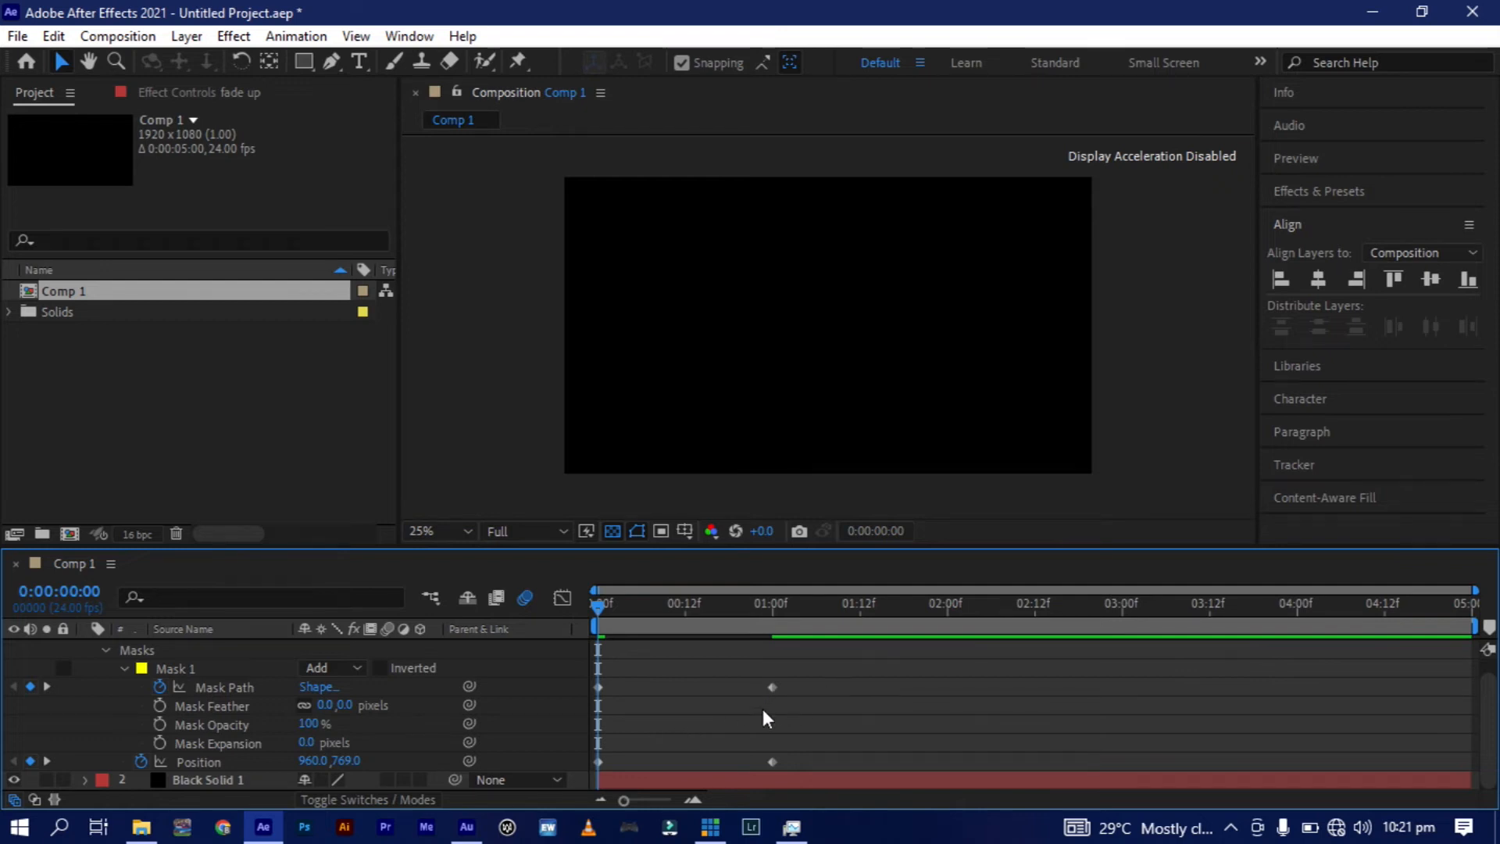
drag(839, 679, 591, 773)
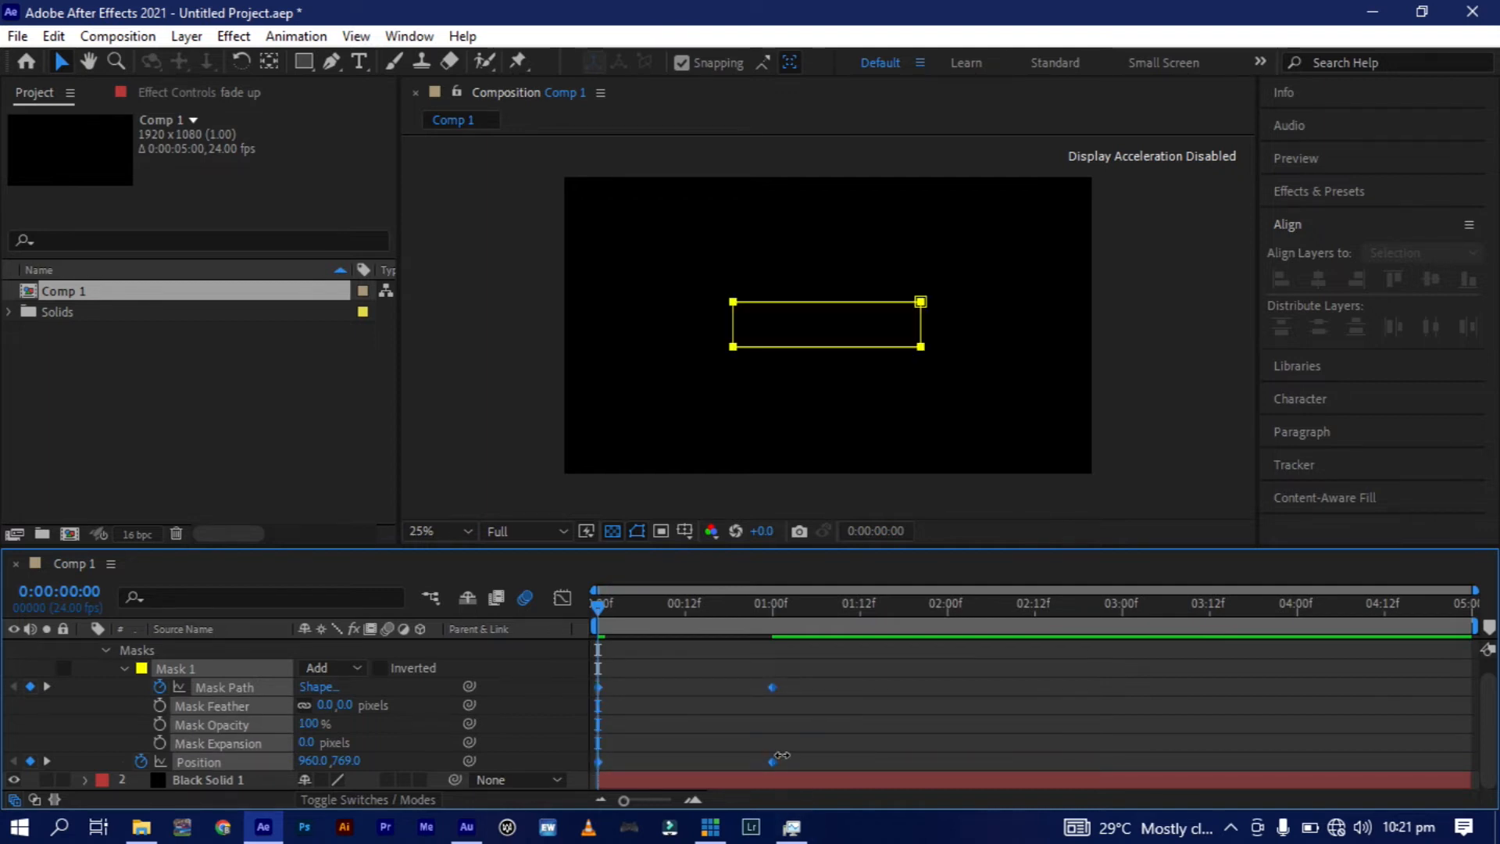
key(F9)
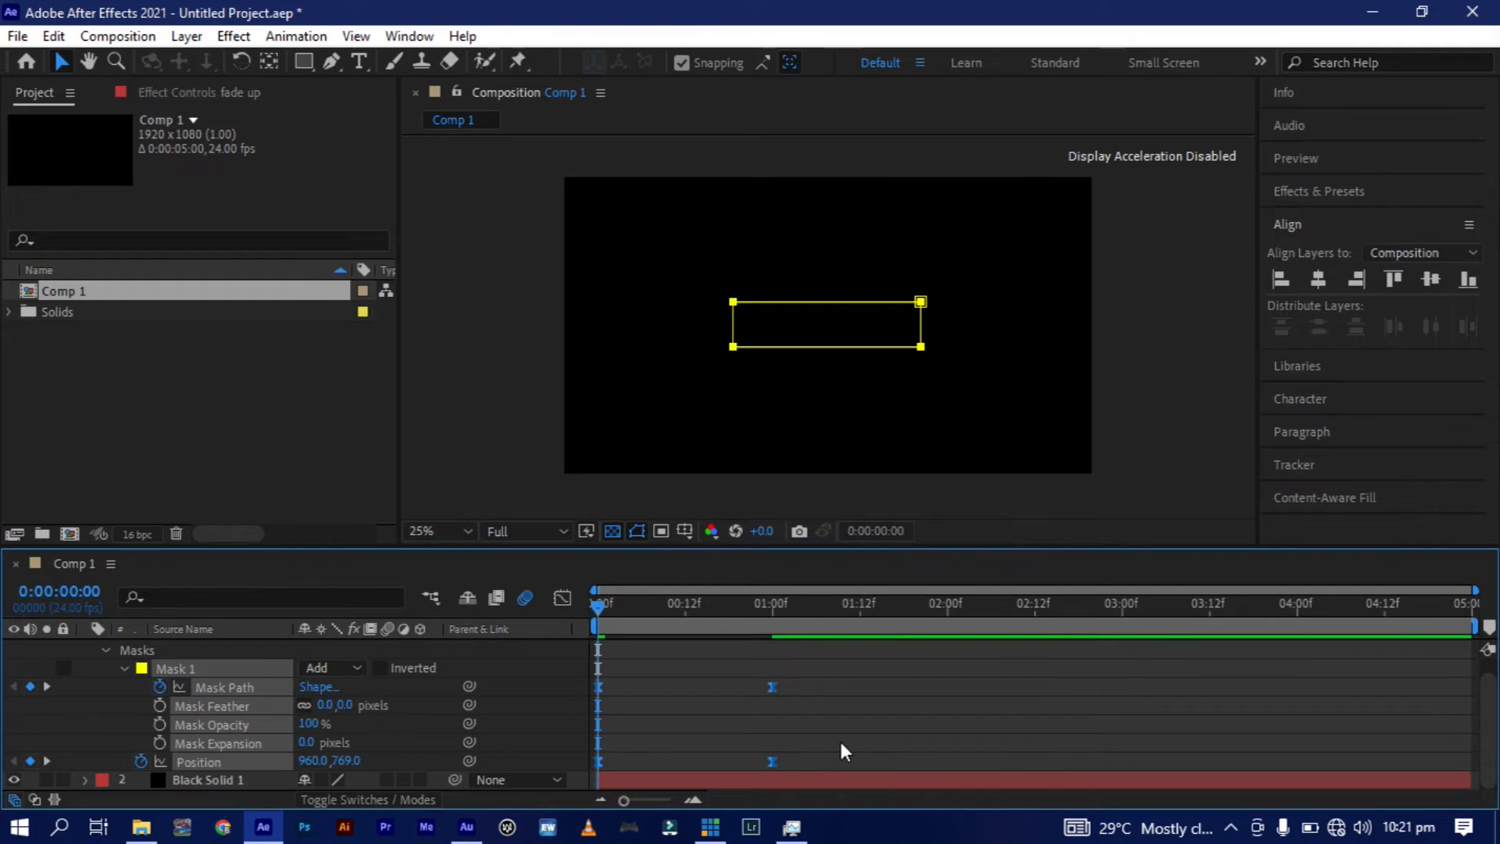
In the speed graph, extend the ending keyframes' influence to mid-curve so the motion starts fast and slows gradually.
click(562, 599)
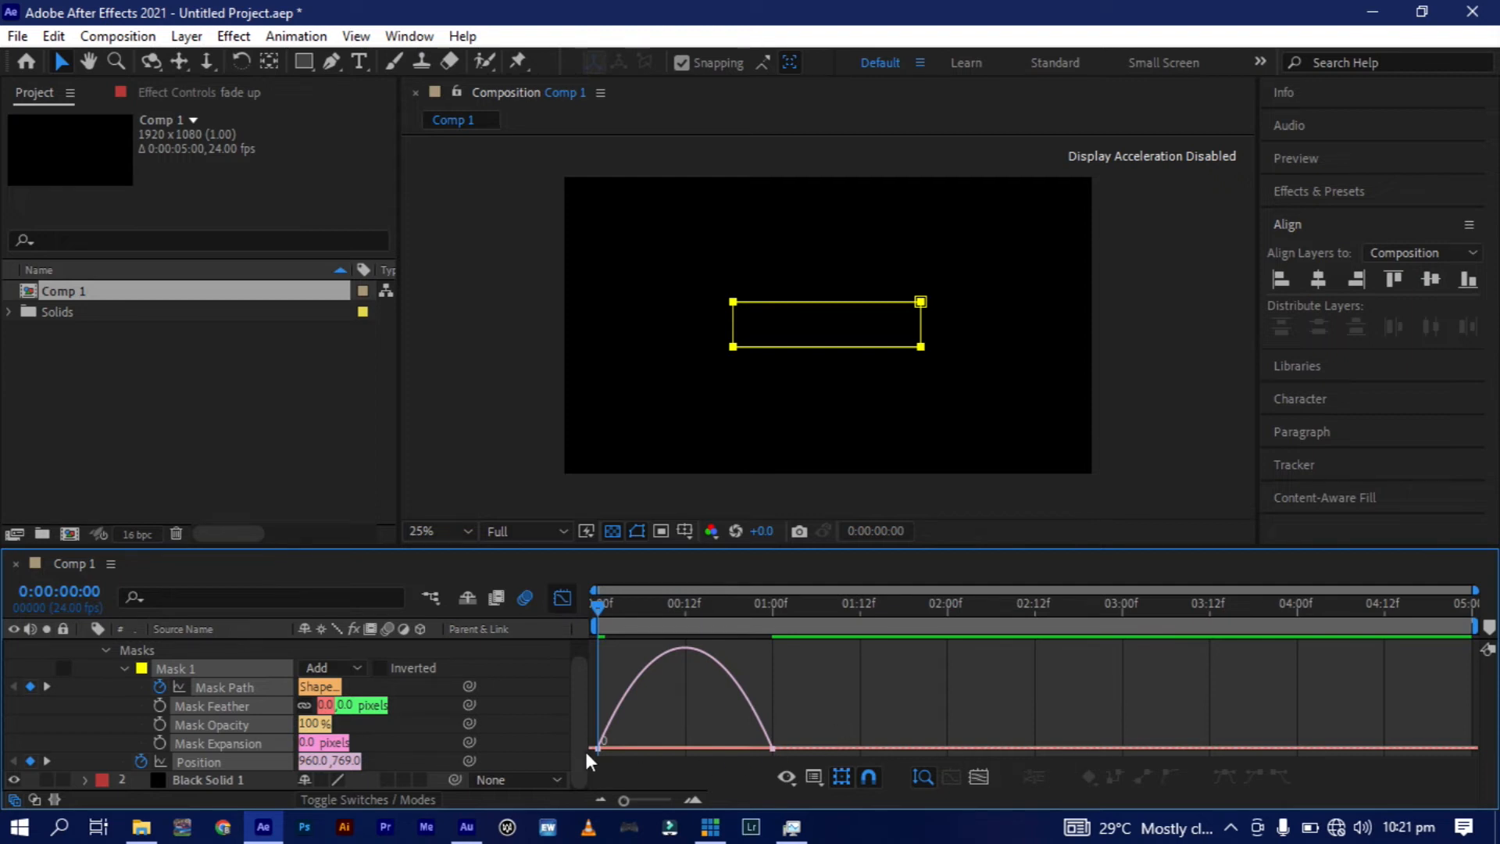
drag(584, 748, 838, 722)
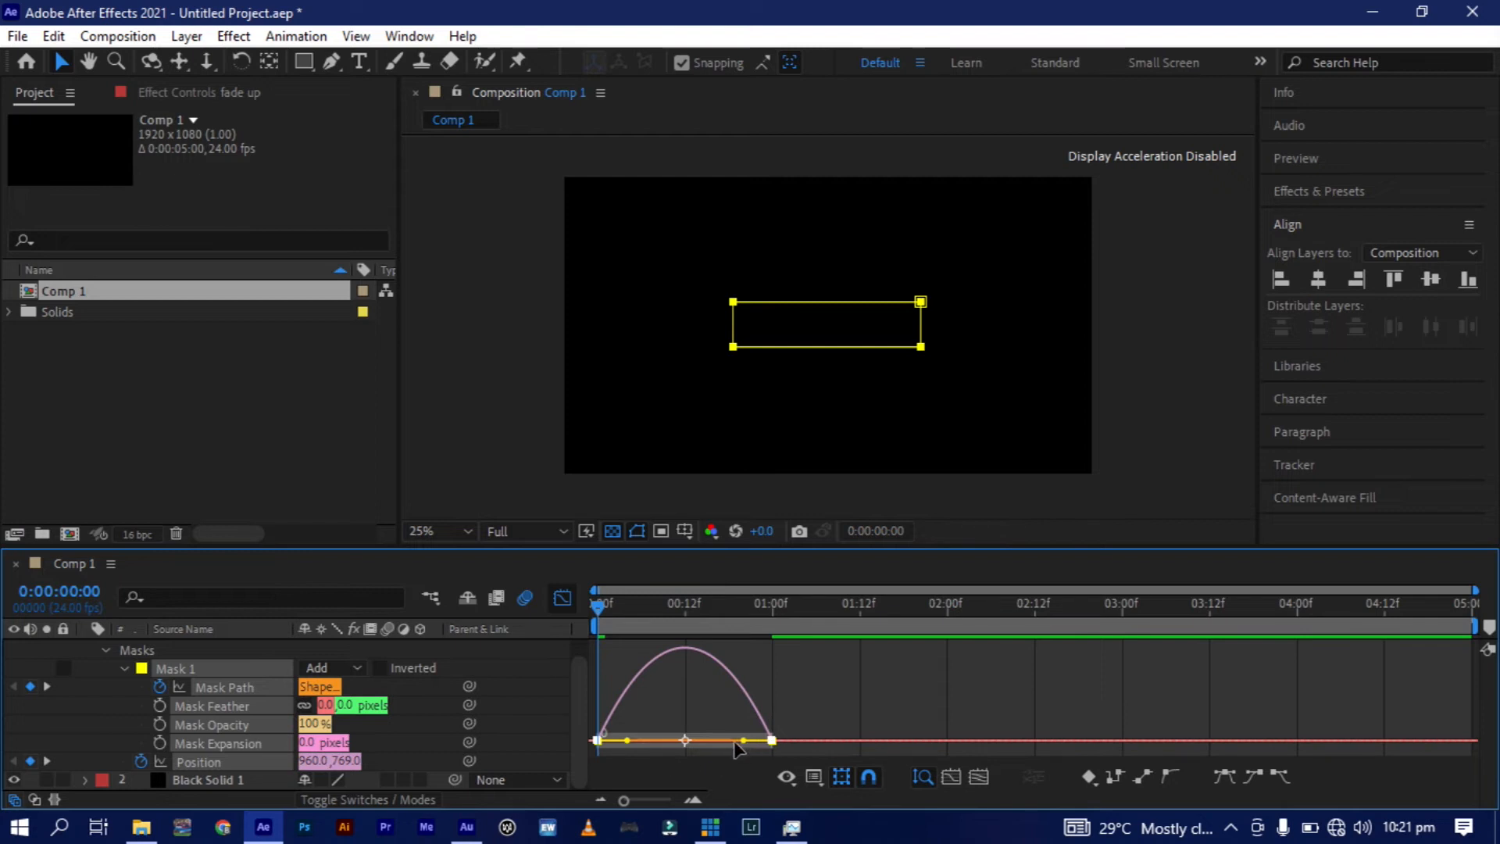
drag(694, 747, 685, 744)
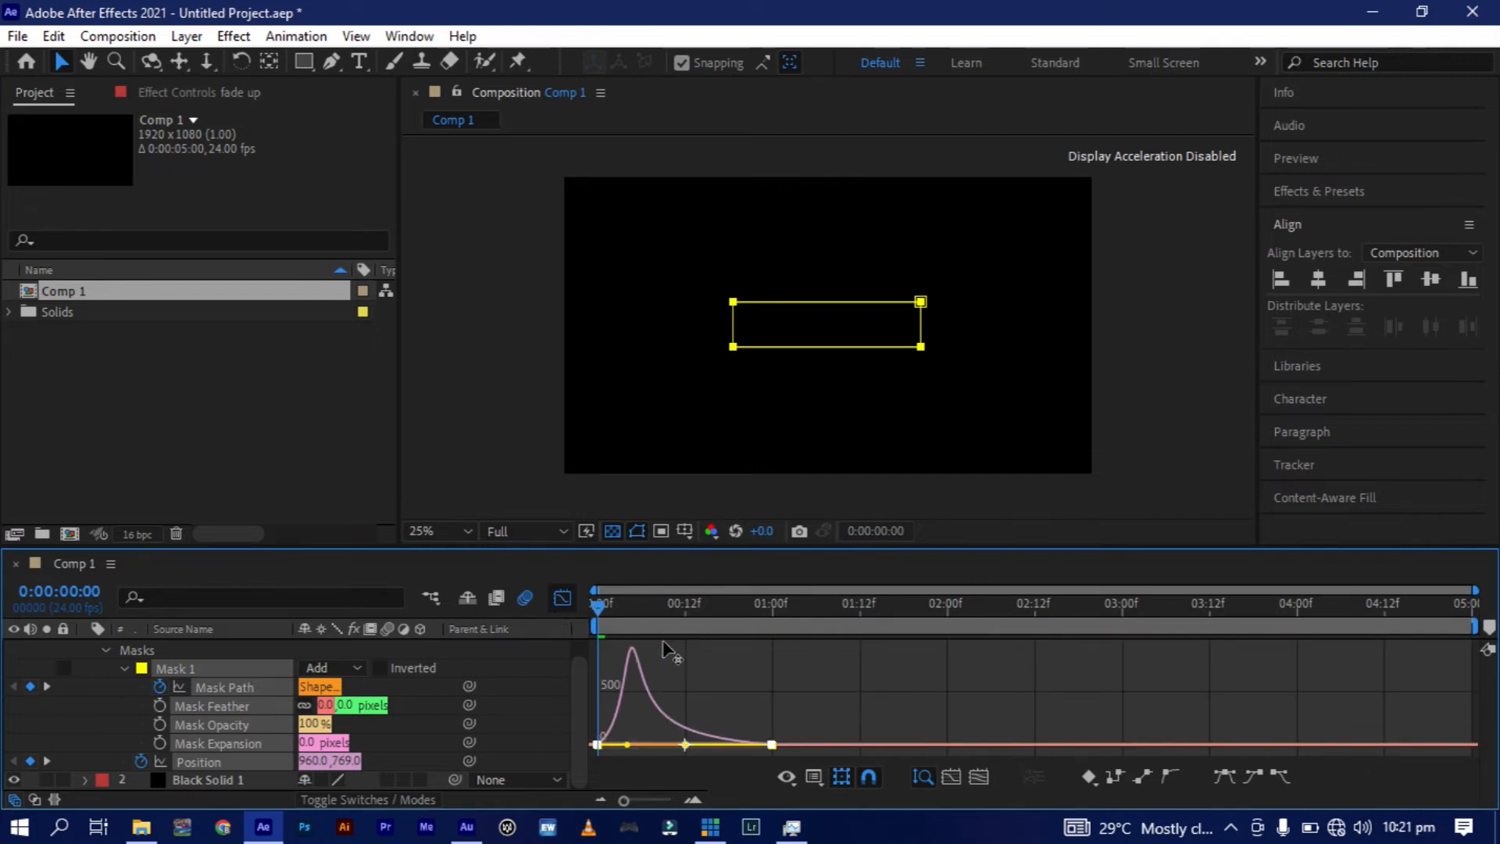
click(562, 598)
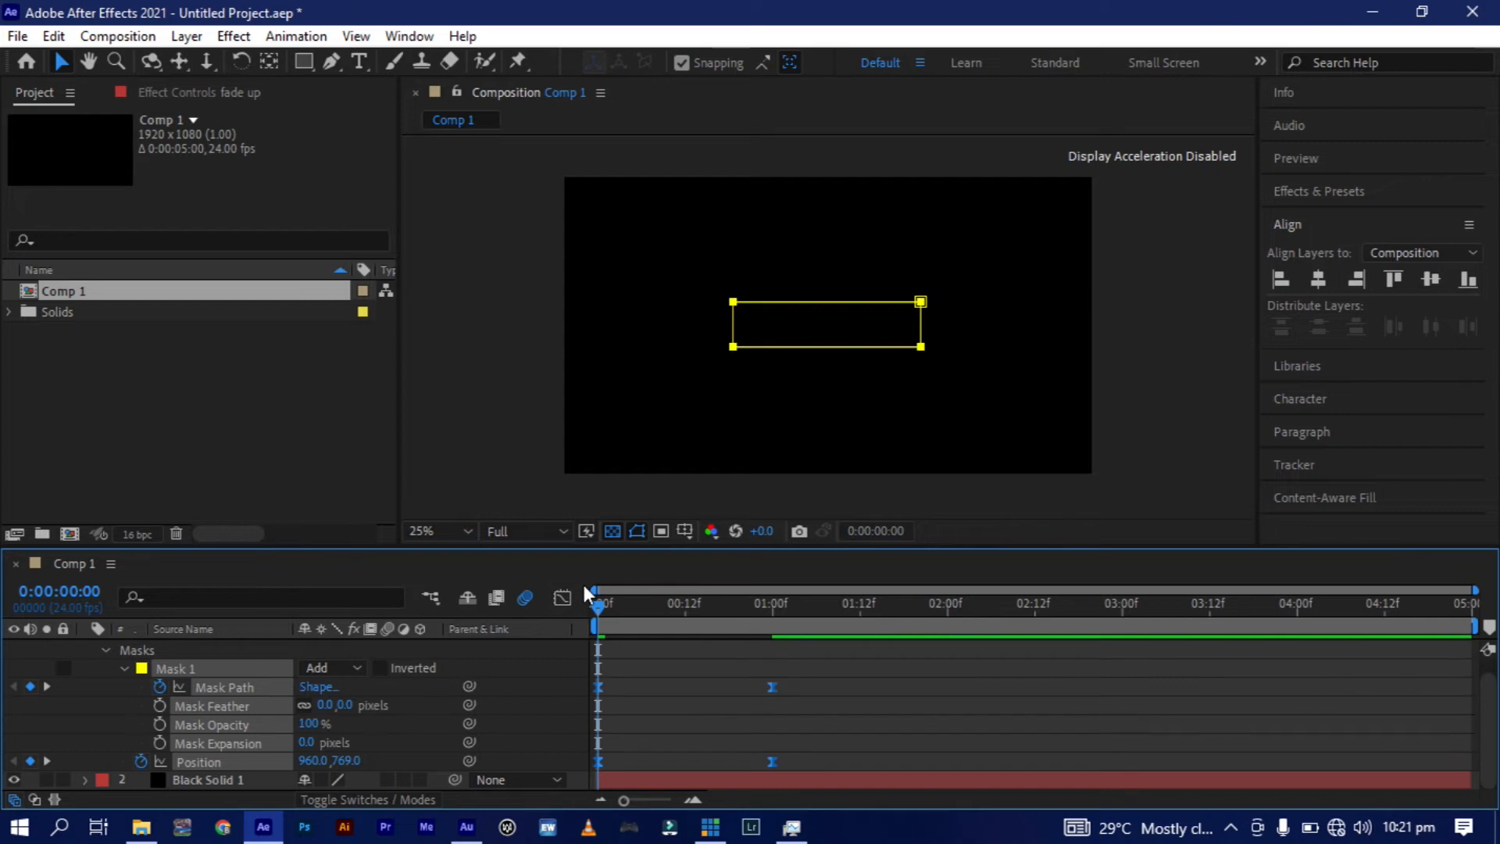
Collapse the "fade up" layer's properties and preview its animation.
key(u)
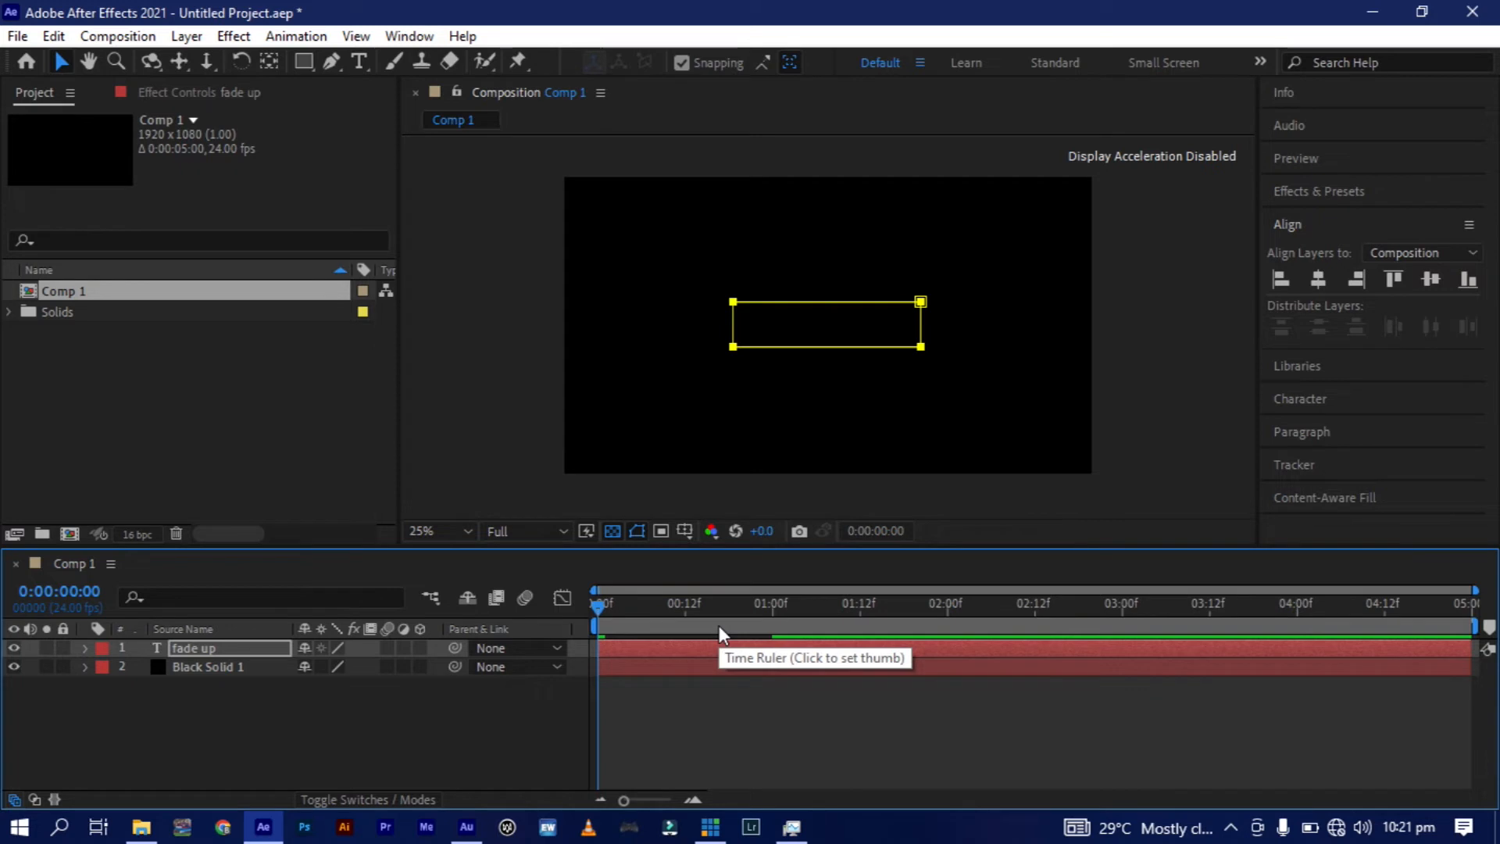
key(space)
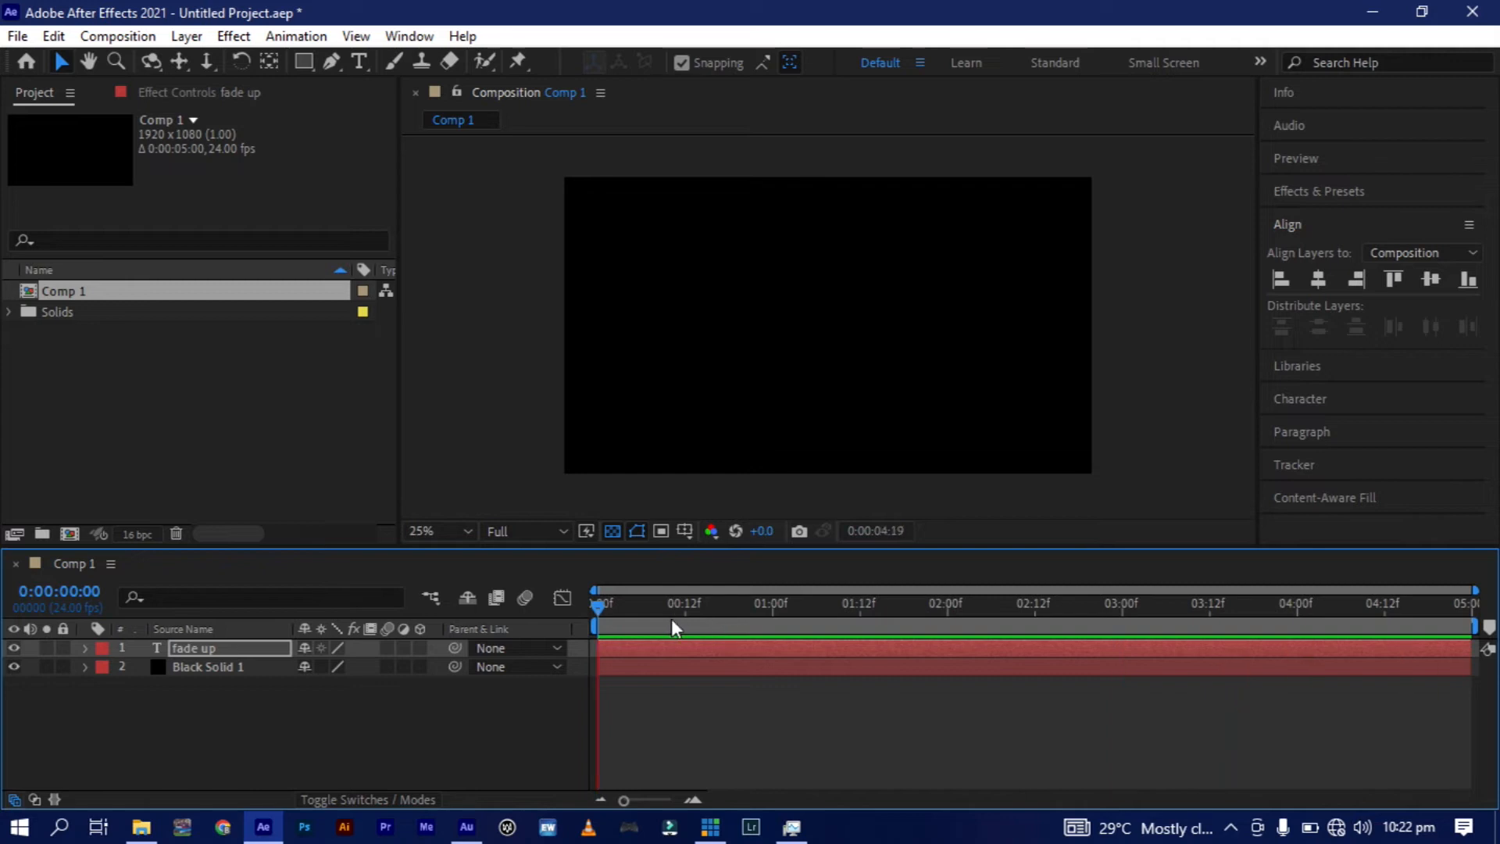
key(space)
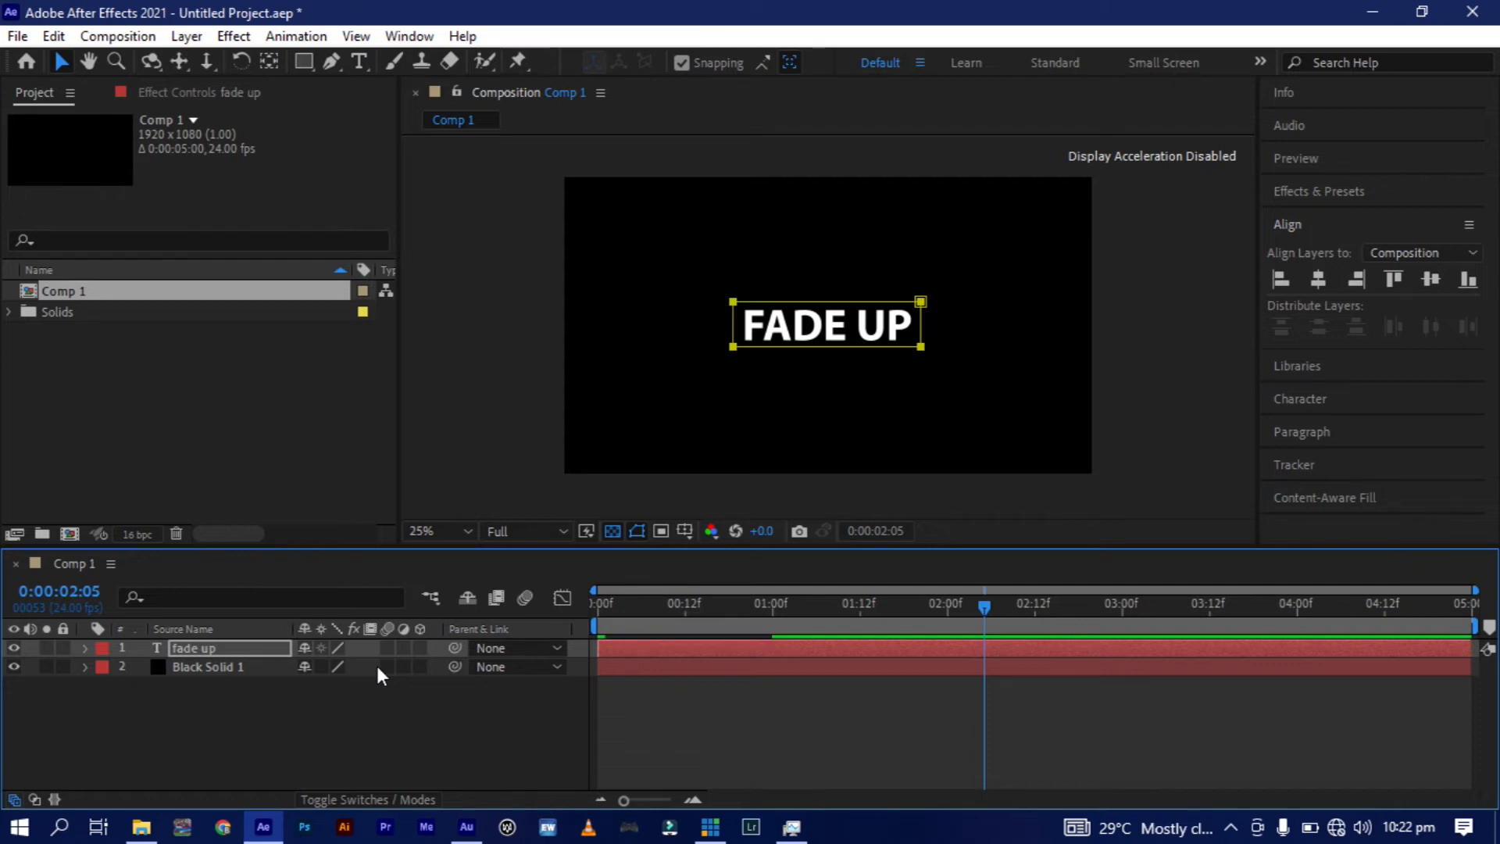
Move the ending Mask Path and Position keyframes of the "fade up" layer to 0:00:02:01.
key(u)
drag(851, 663, 774, 717)
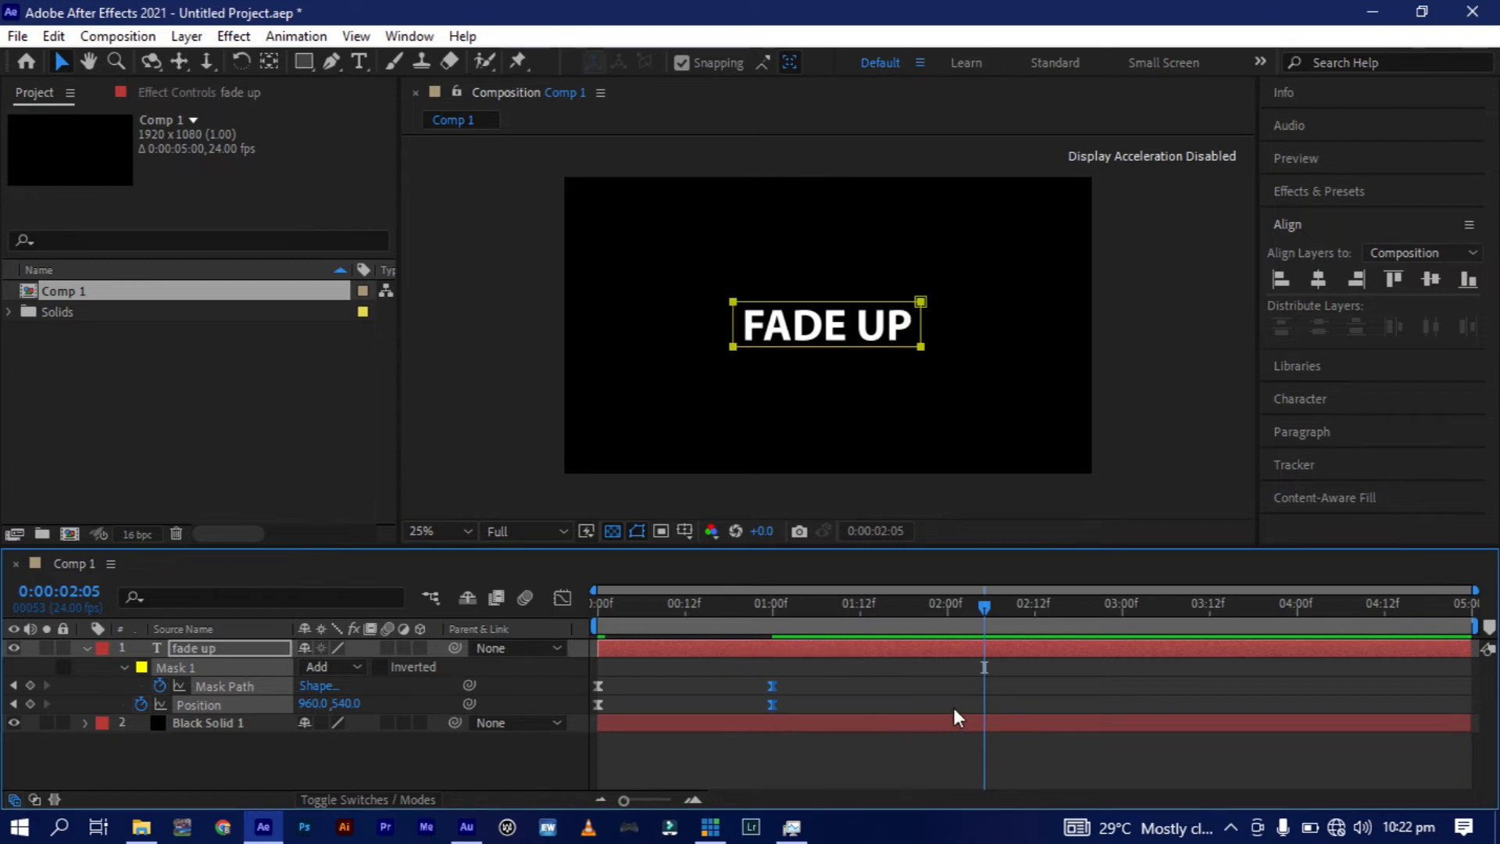
drag(772, 704, 954, 707)
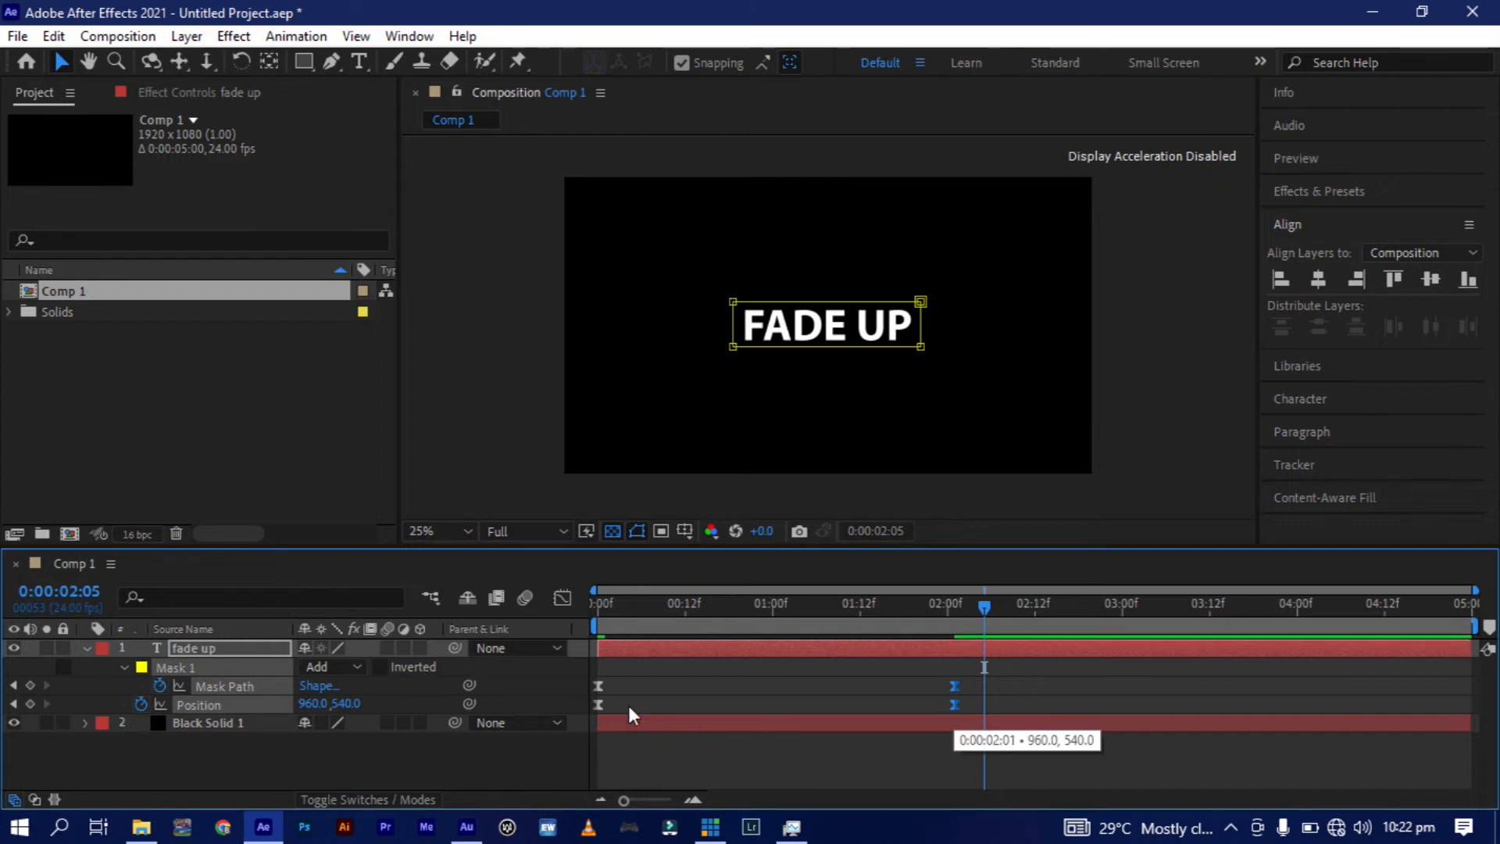
Preview the slowed "fade up" animation from the start of the composition.
click(594, 608)
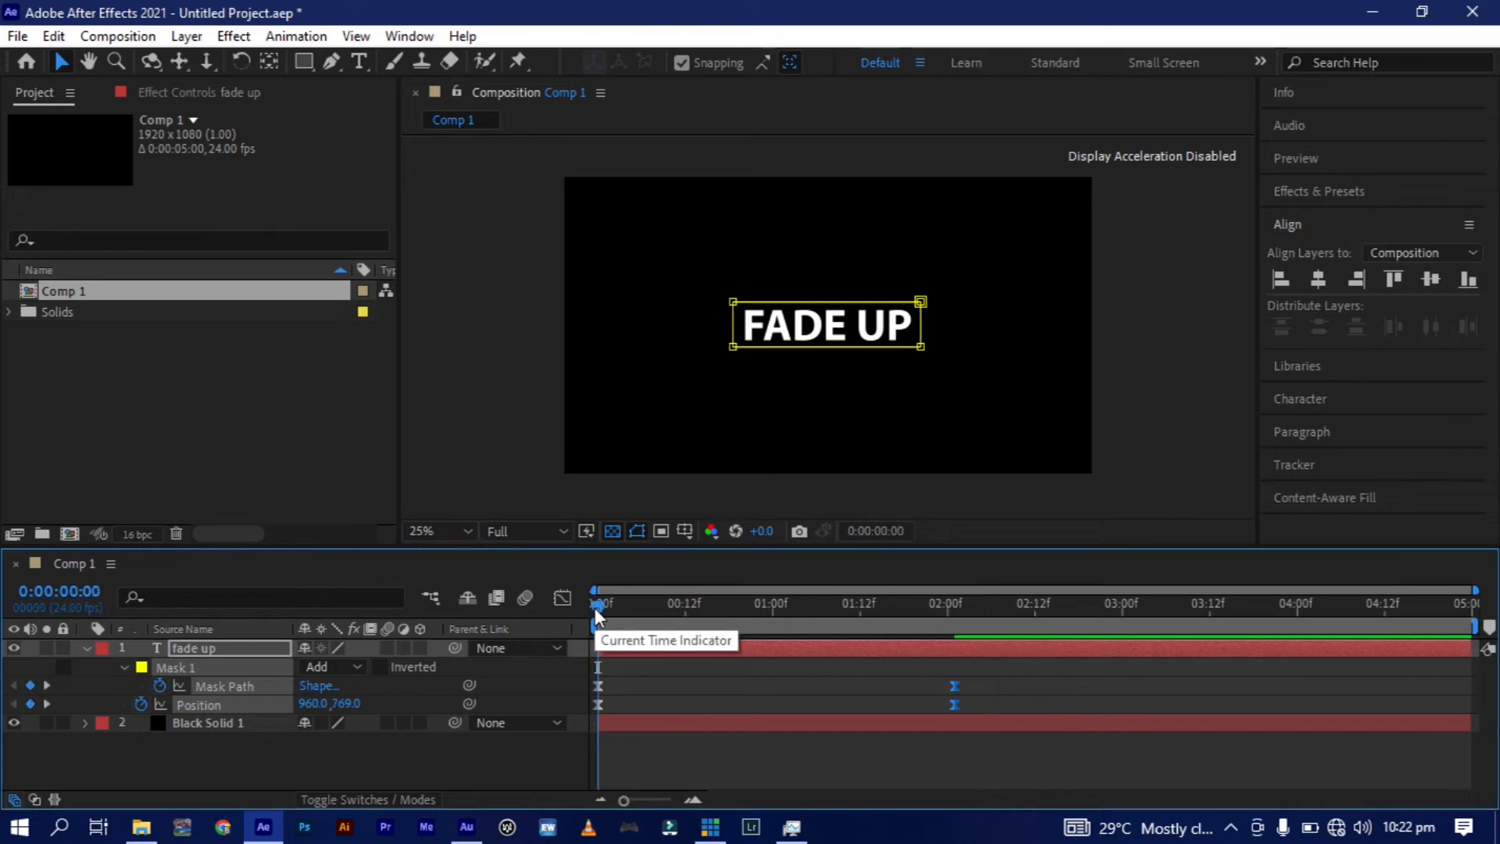
key(space)
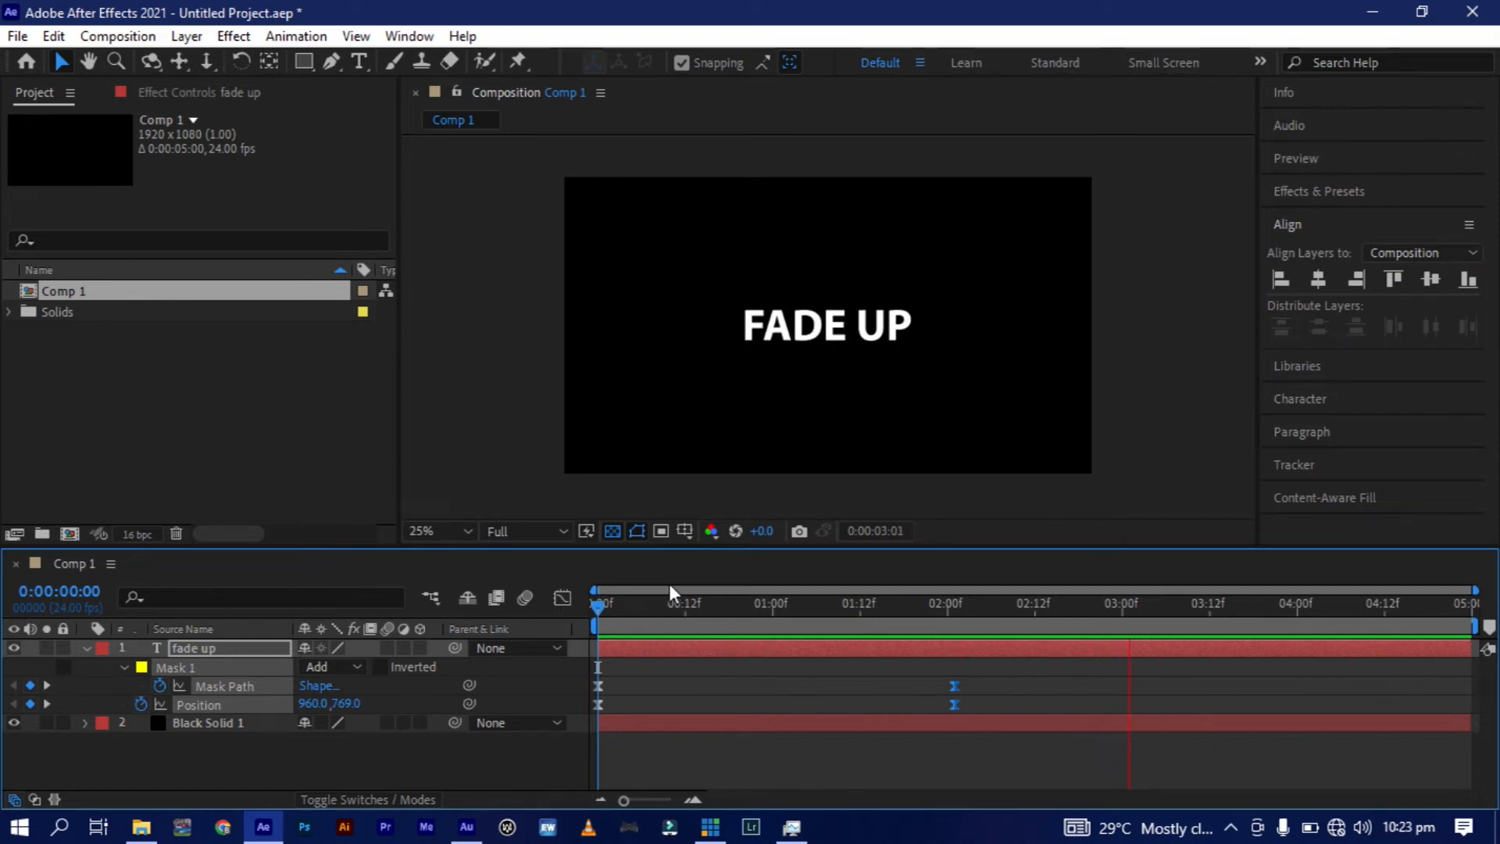
key(space)
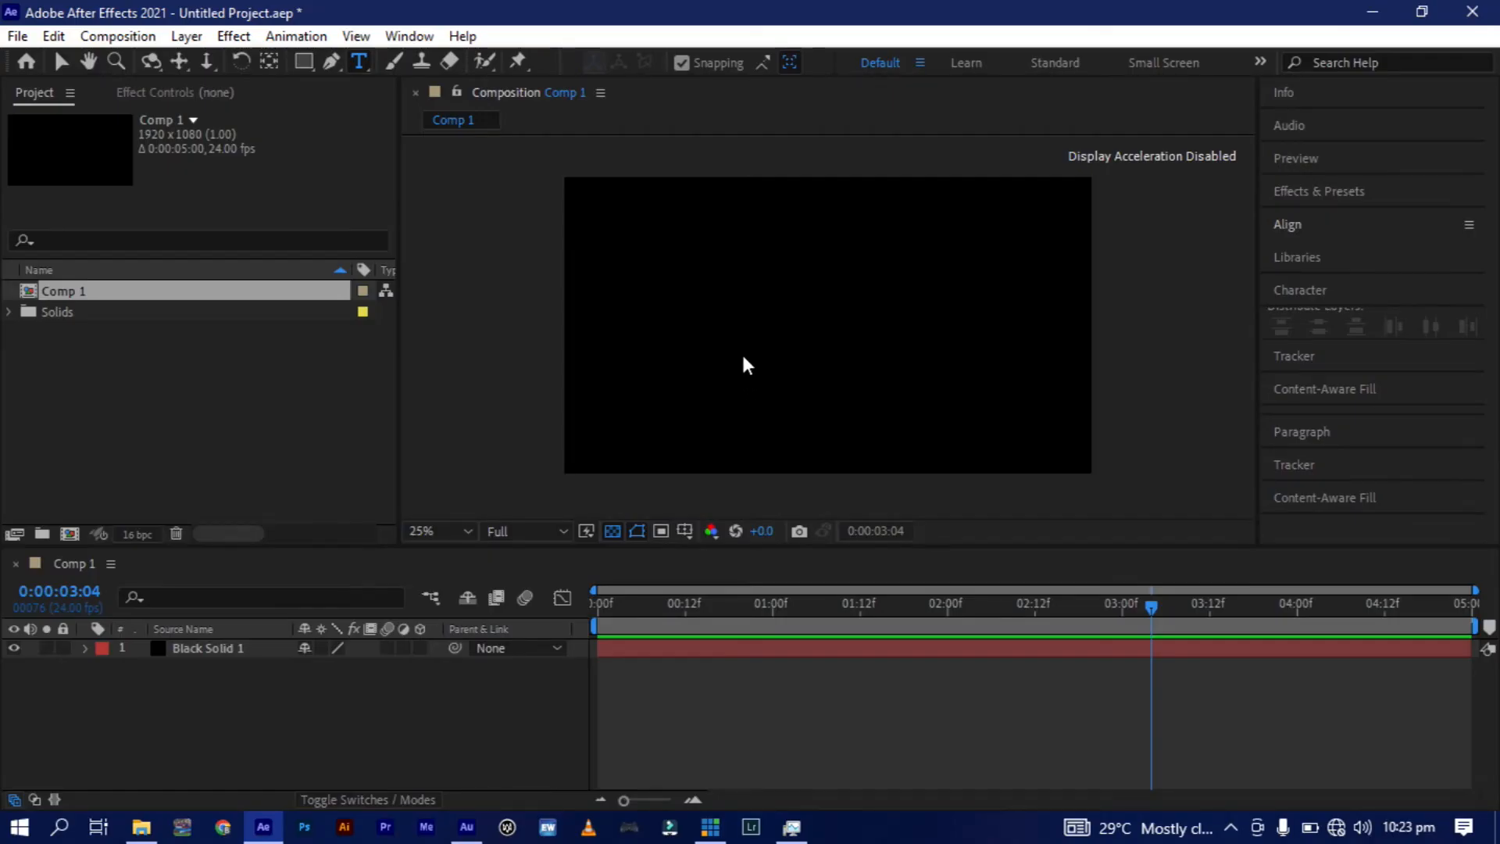
Add a text layer reading "blur" above the black solid.
key(ctrl+t)
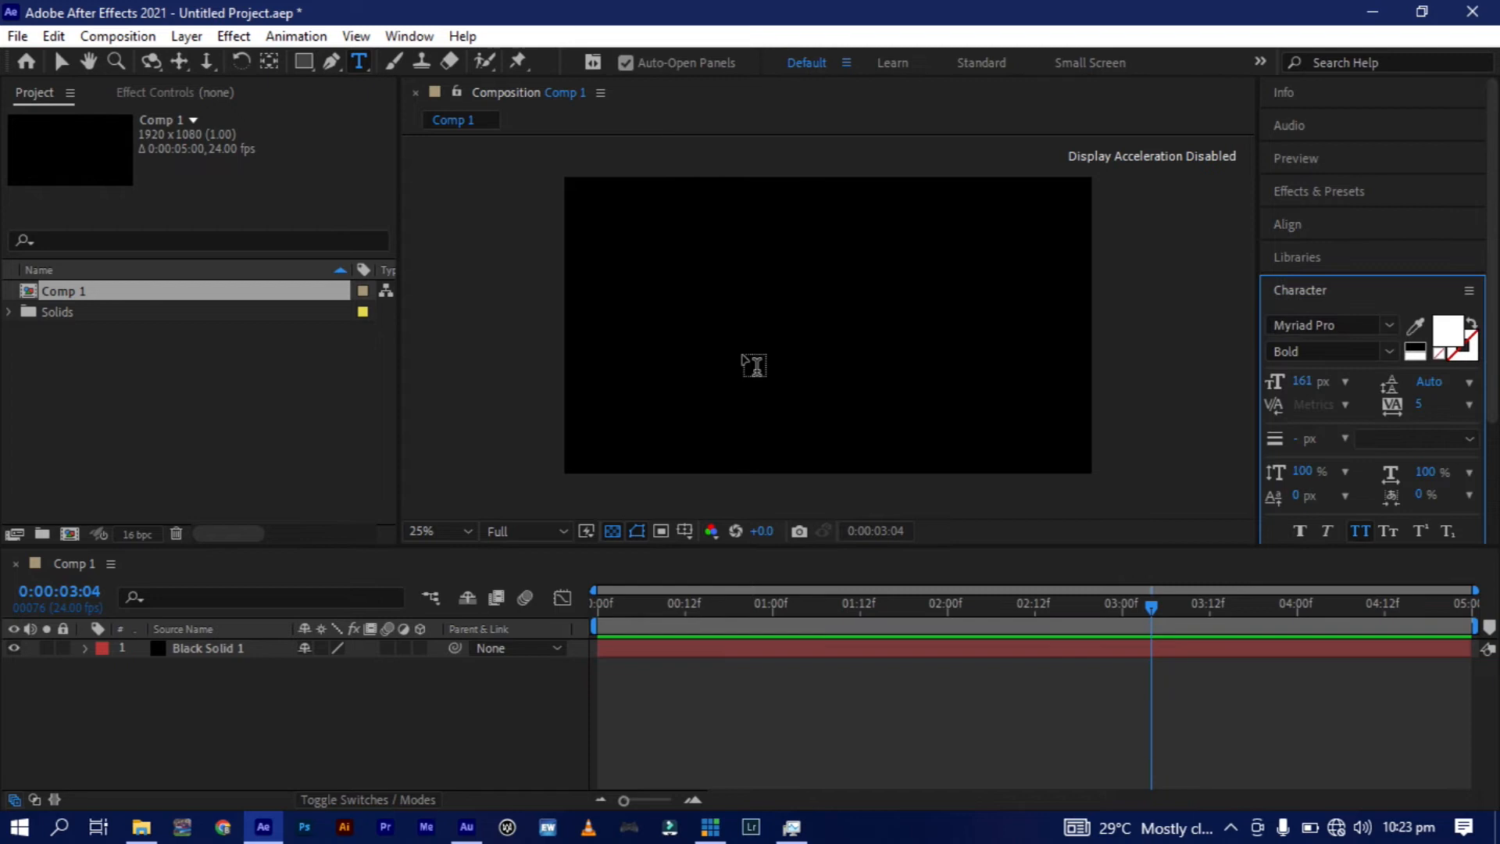
click(754, 335)
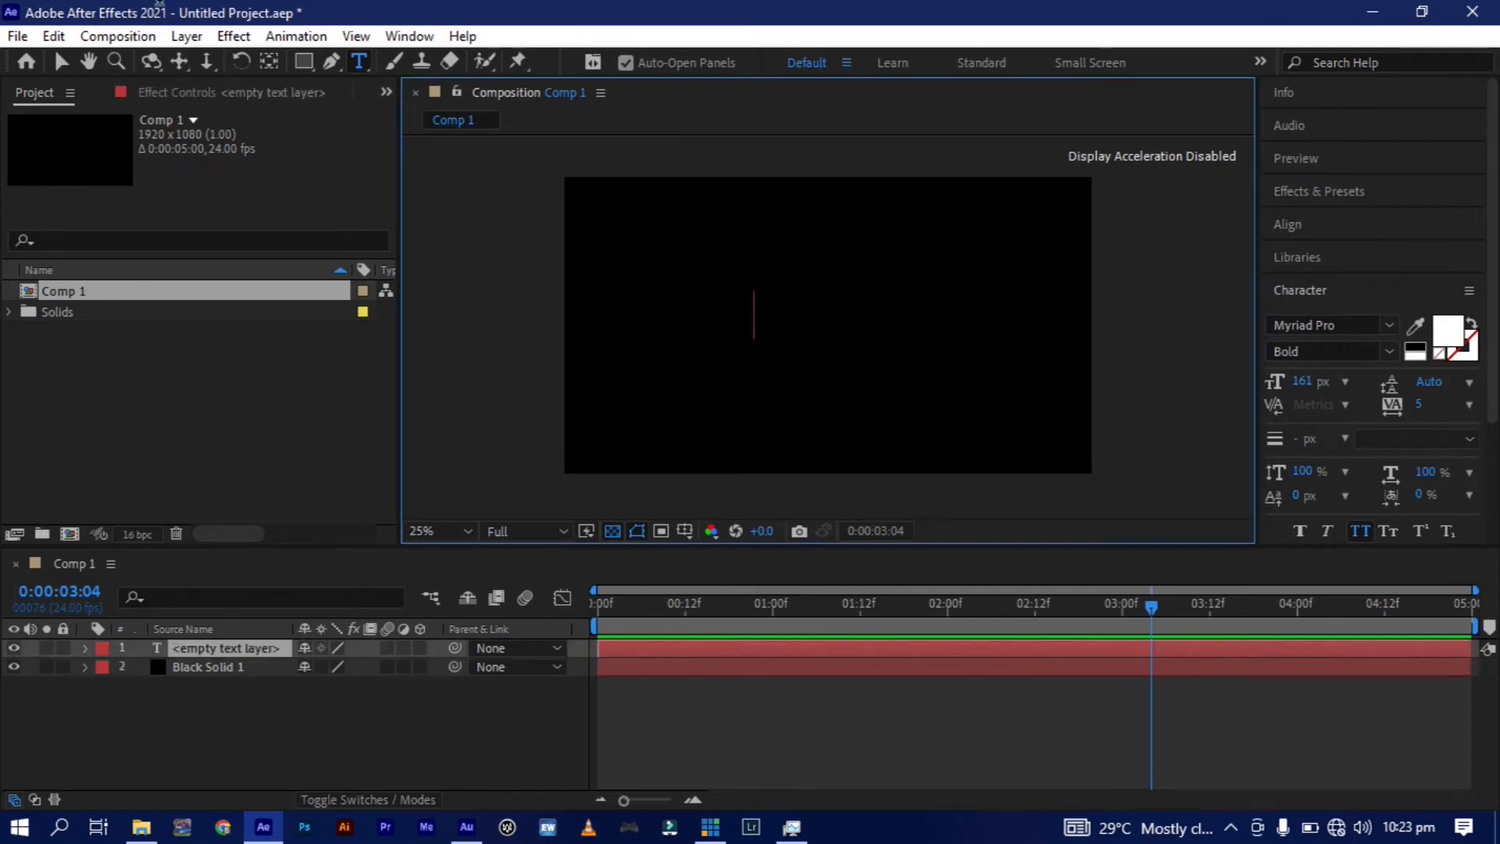
text(blur)
click(60, 61)
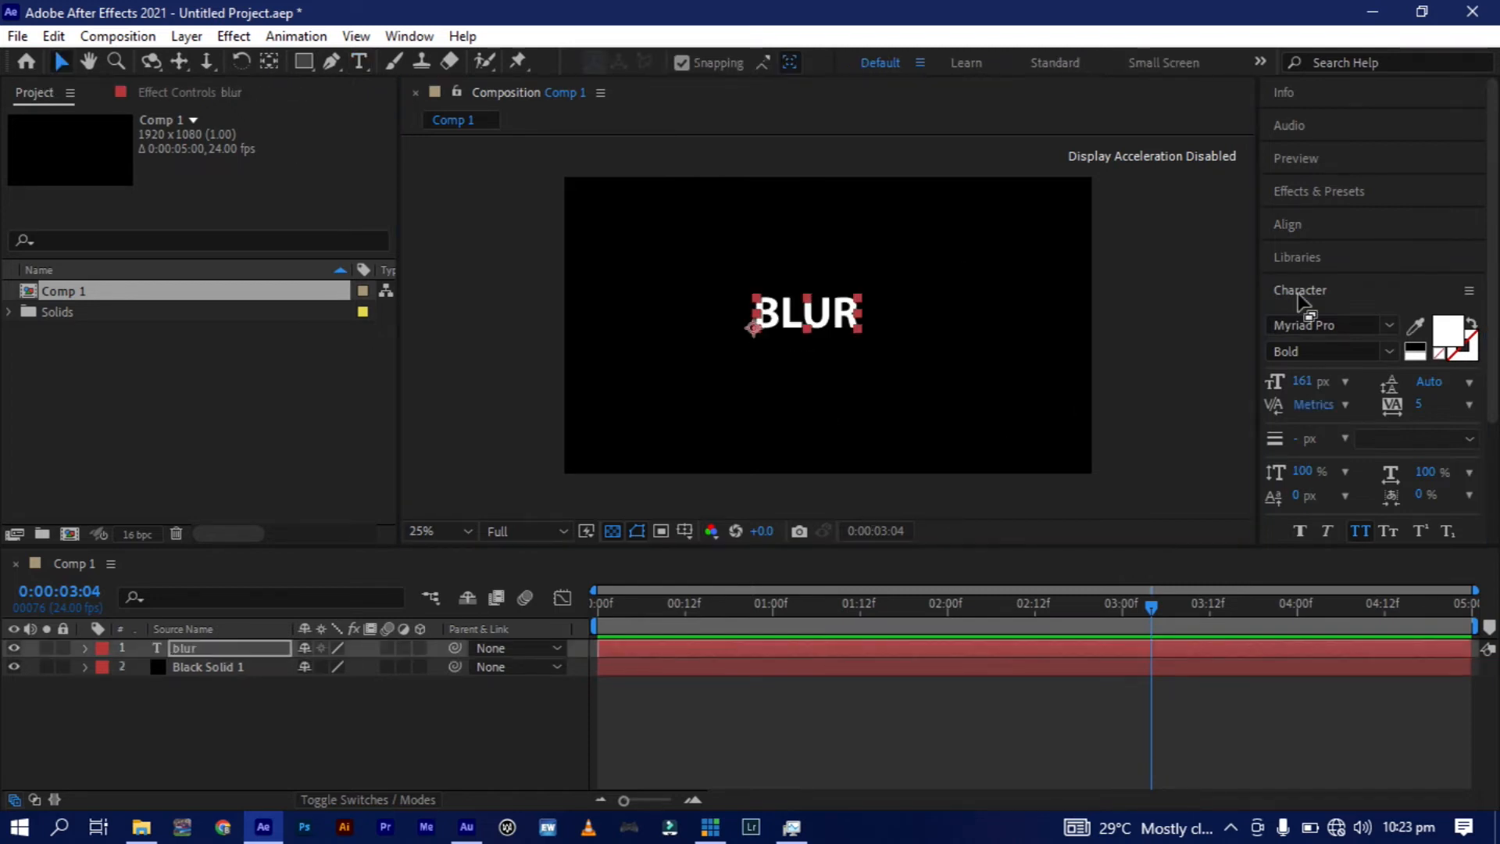
Center the "blur" text in the composition and apply the Gaussian Blur effect to it.
click(1288, 225)
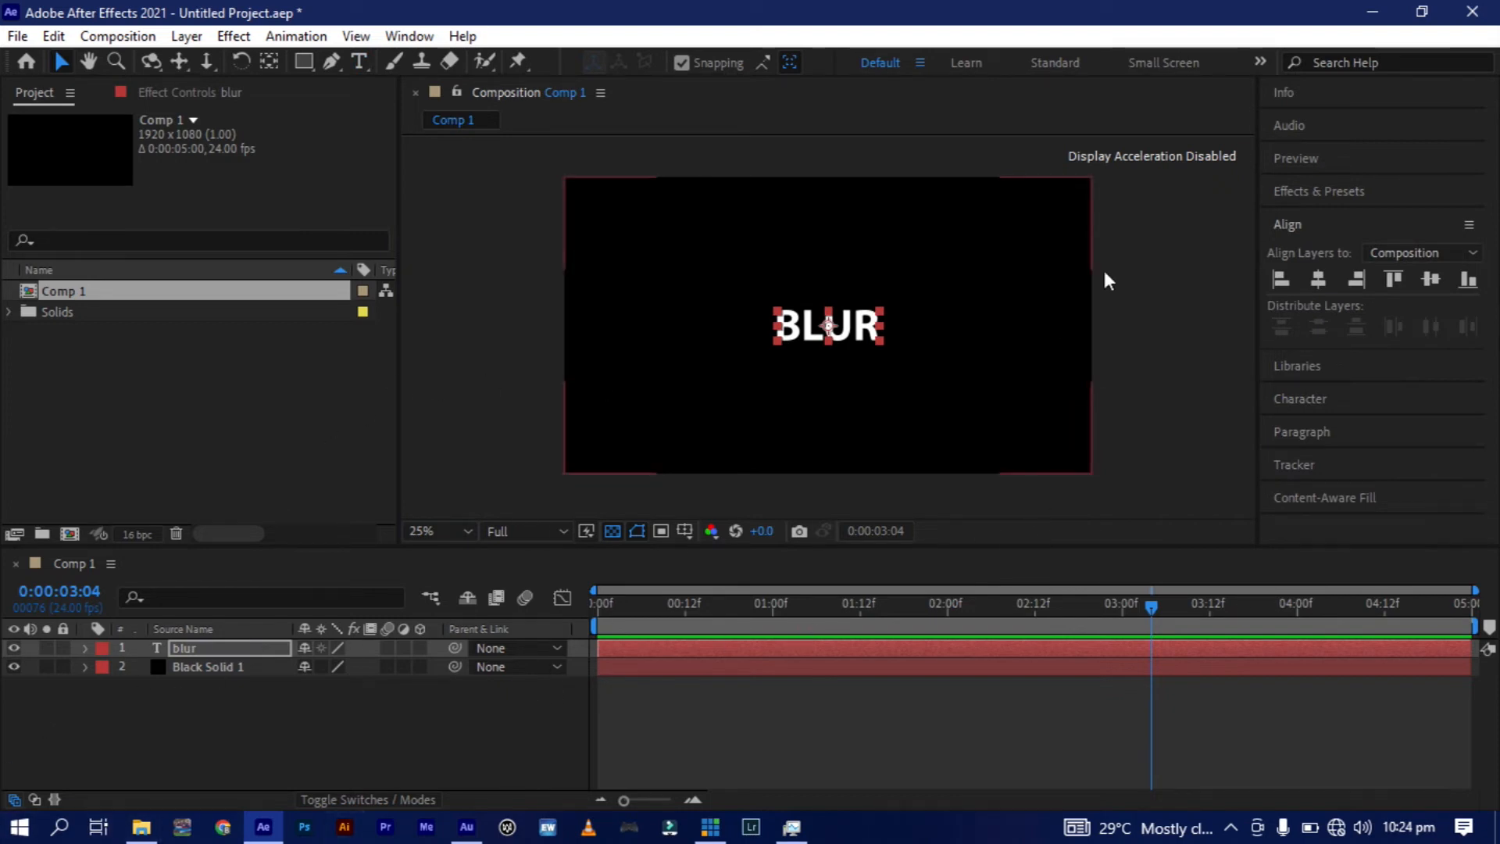
click(1304, 190)
click(1352, 221)
text(blur)
click(1471, 221)
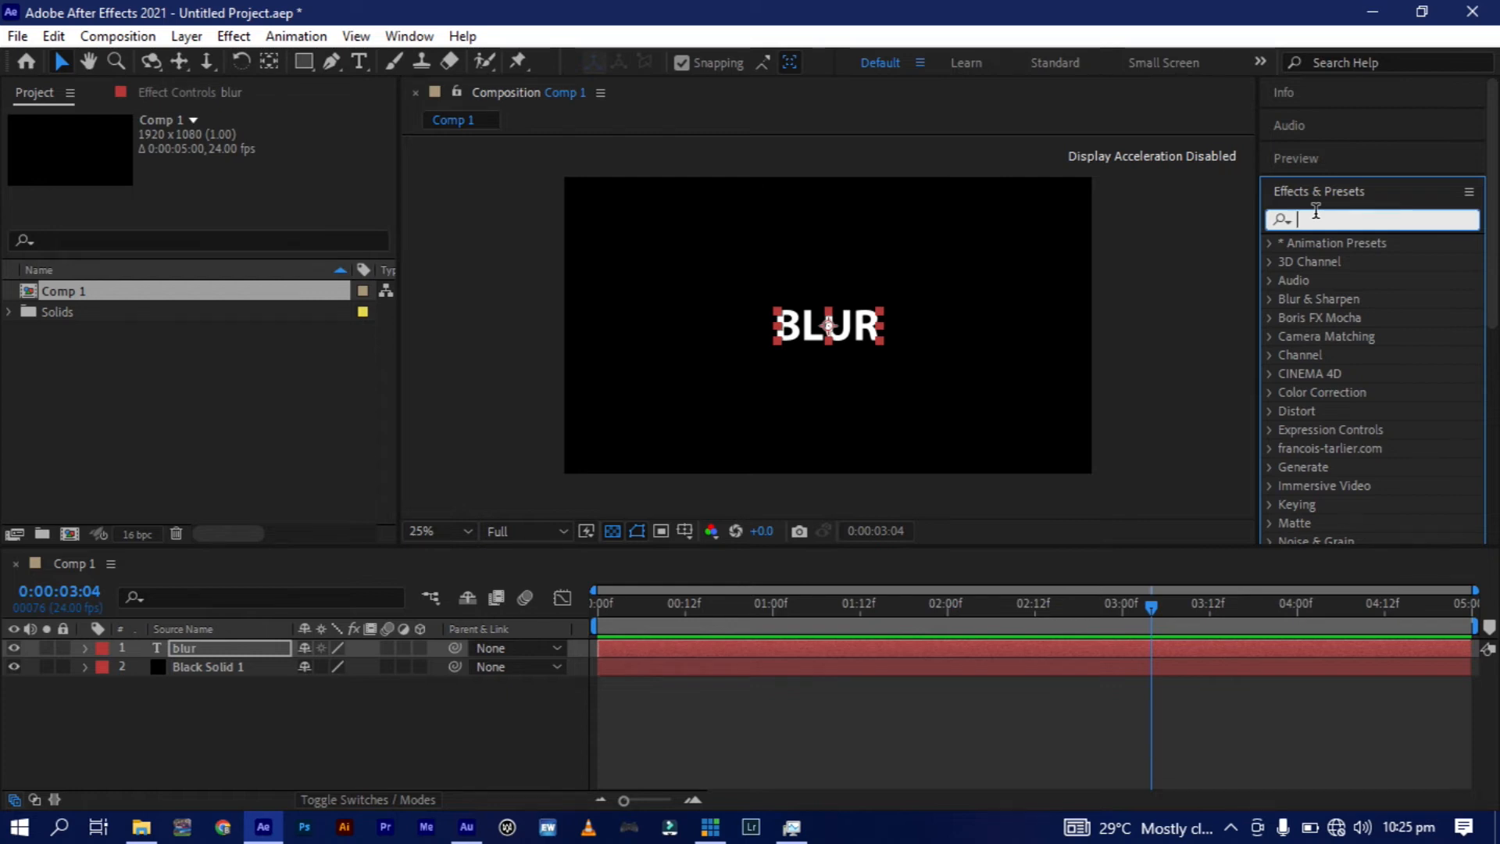
text(gau)
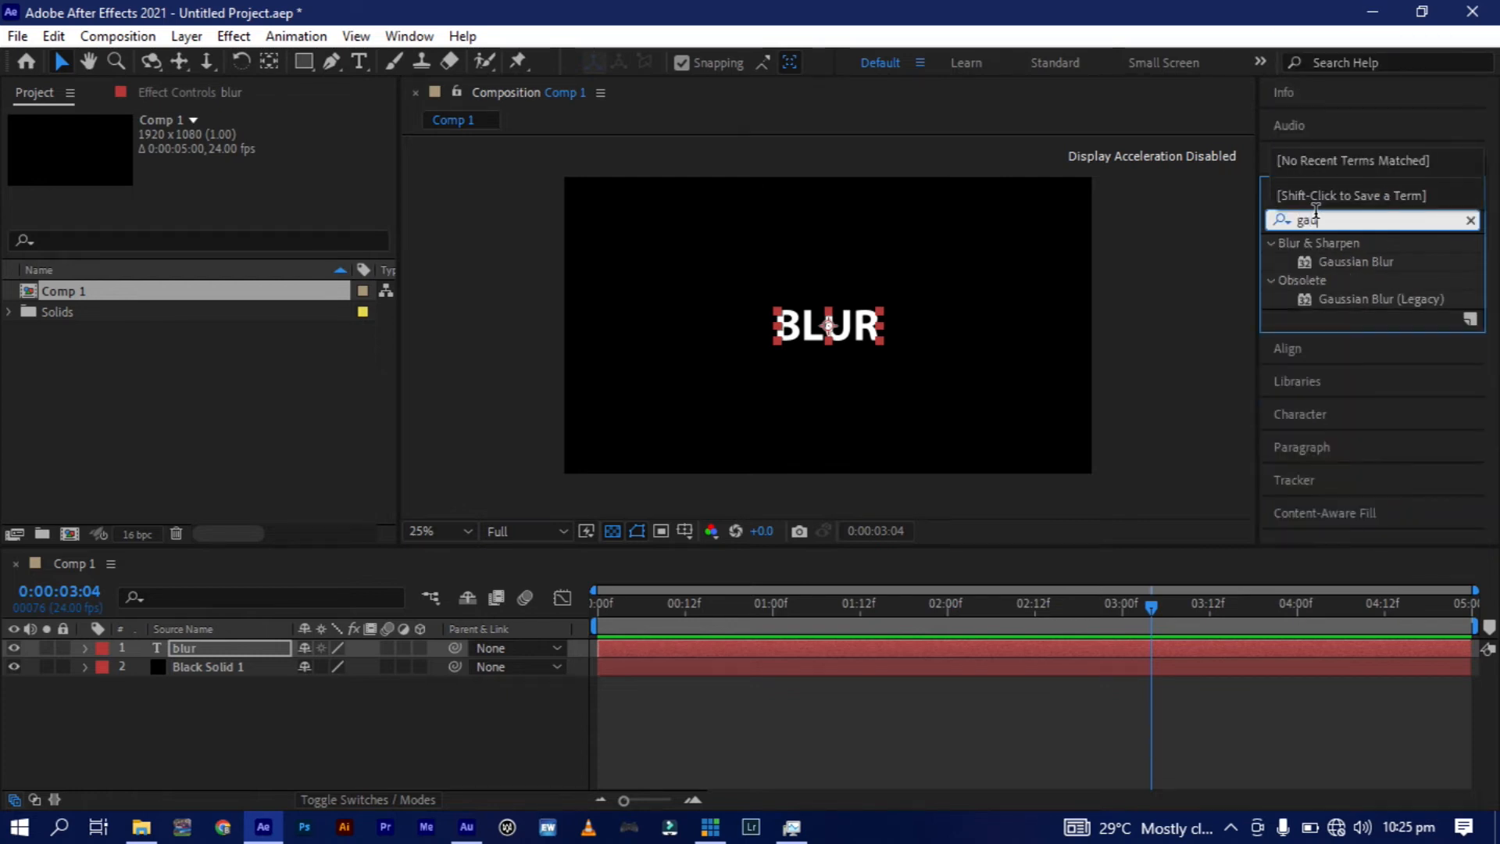
click(1351, 261)
double_click(1350, 261)
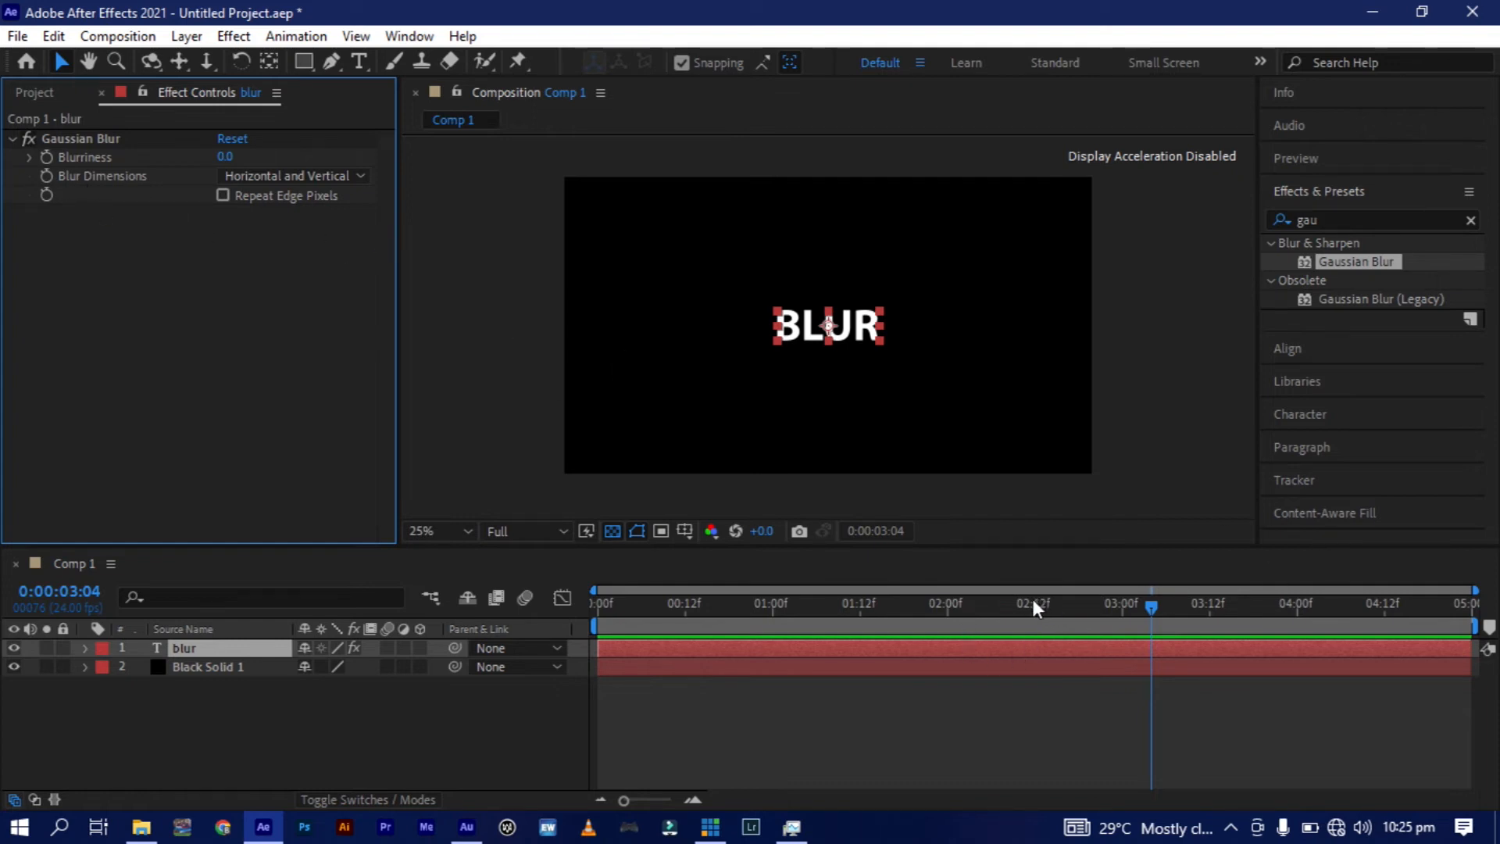
Keyframe the Gaussian Blur's Blurriness at 0 at 0:00:02:00 and 260.8 at 0:00:00:00.
click(948, 605)
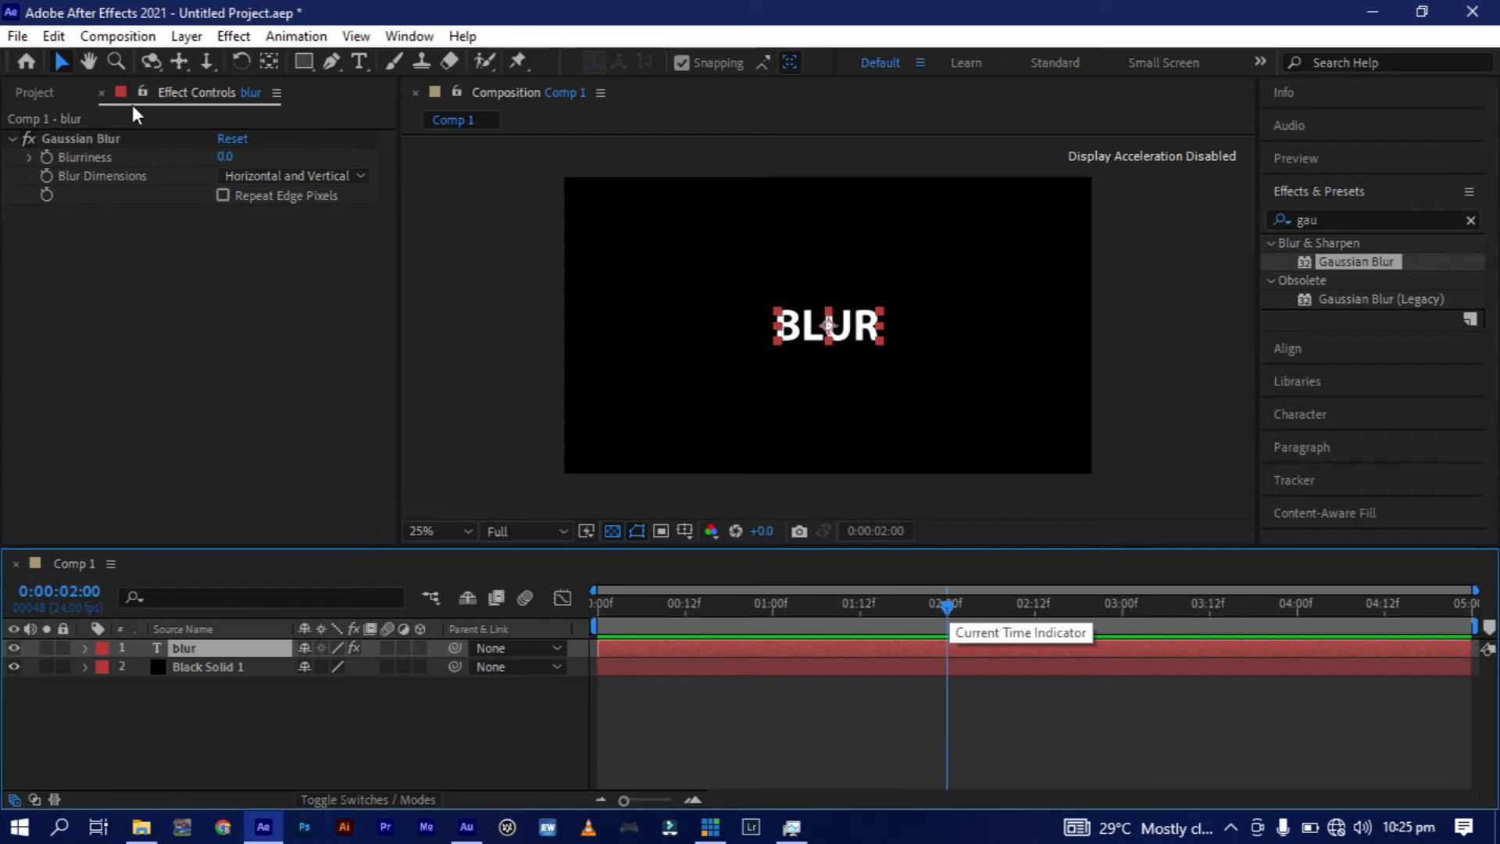
click(52, 154)
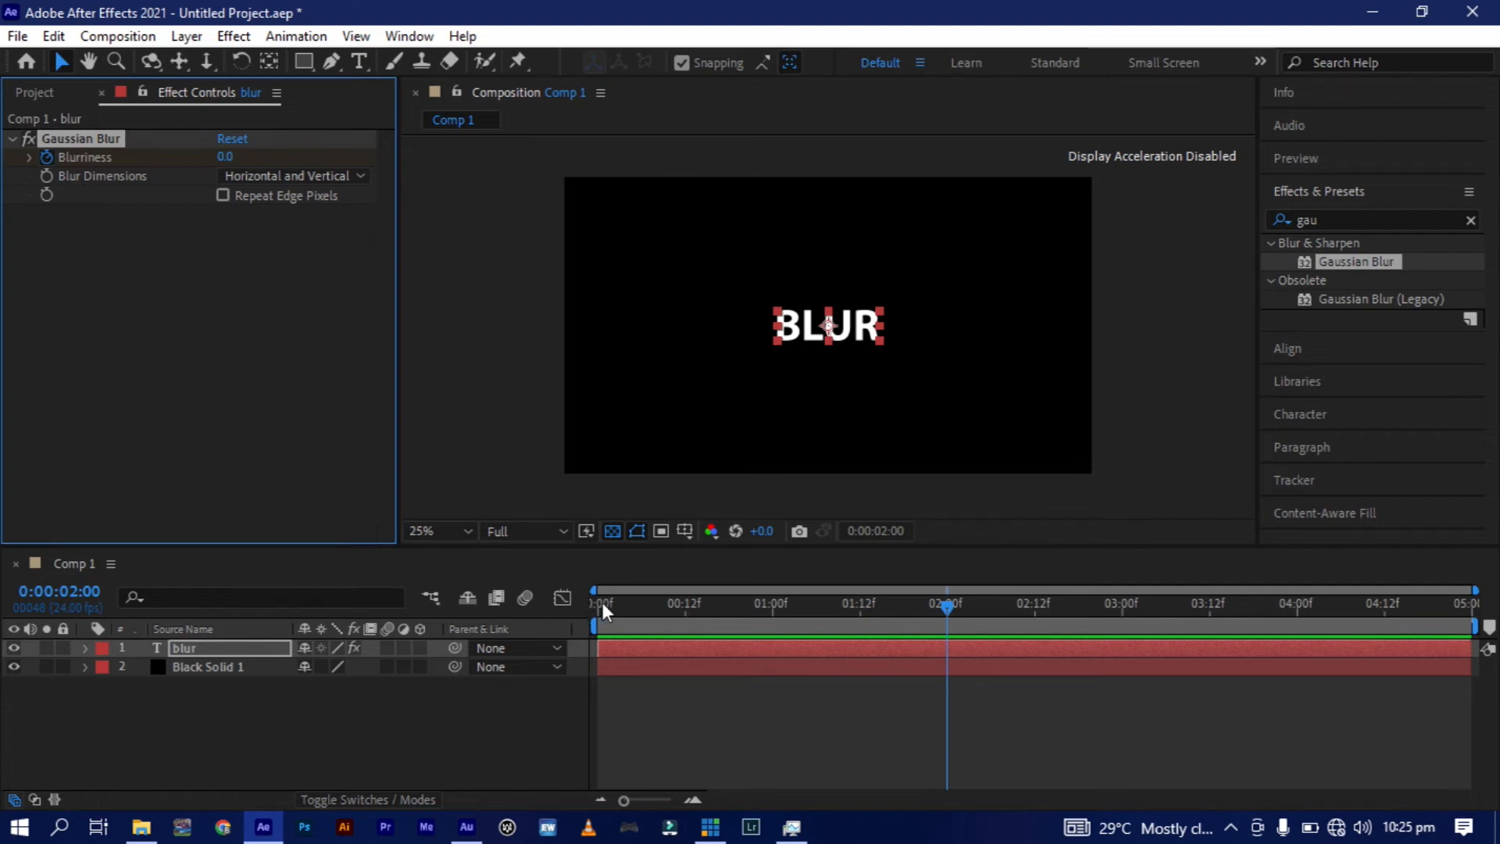
drag(603, 603, 597, 608)
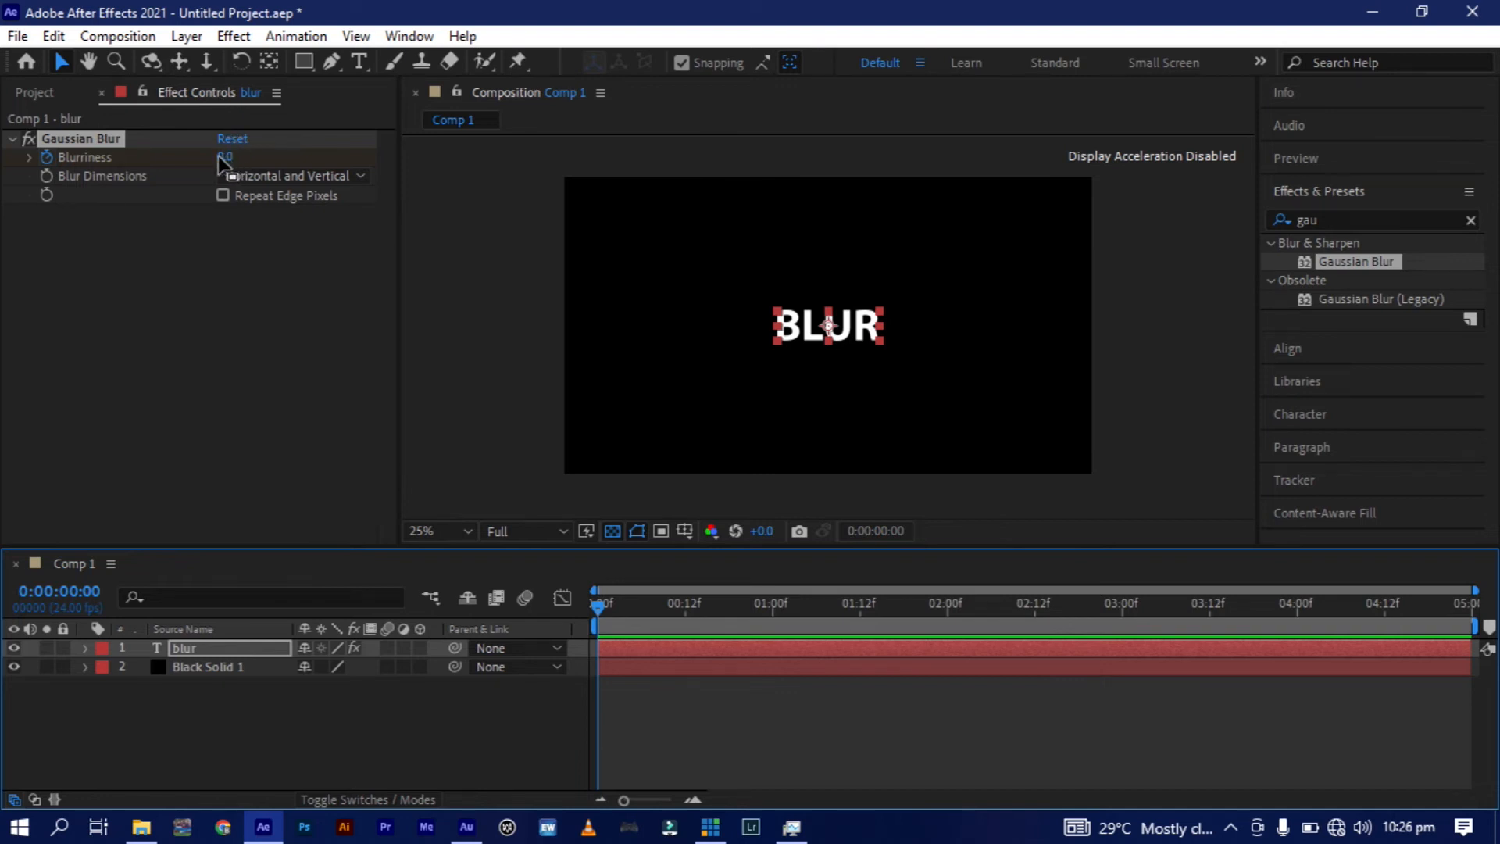
drag(224, 165, 1413, 66)
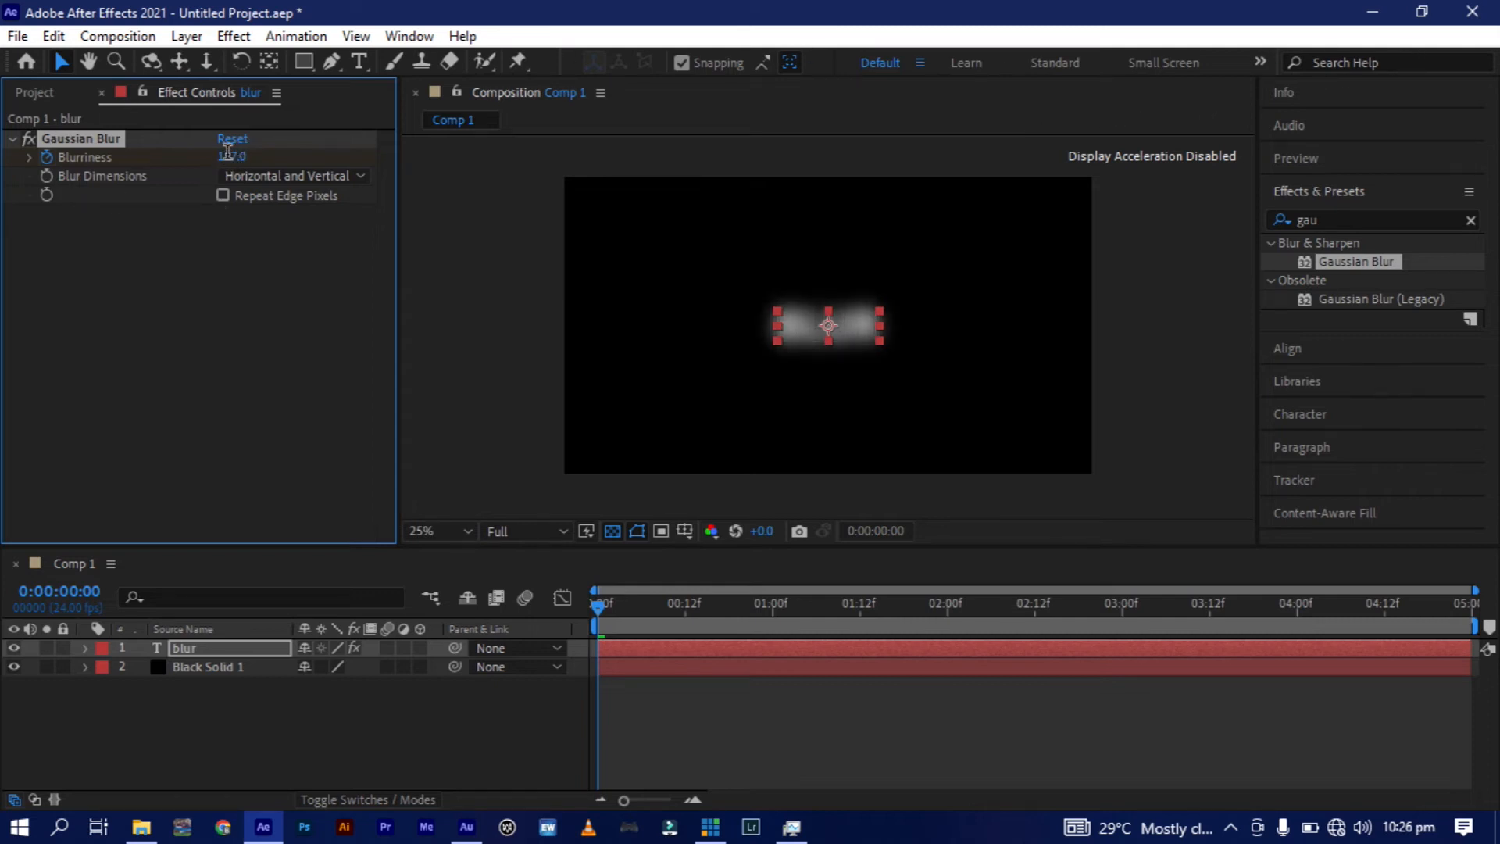
drag(233, 161, 1379, 83)
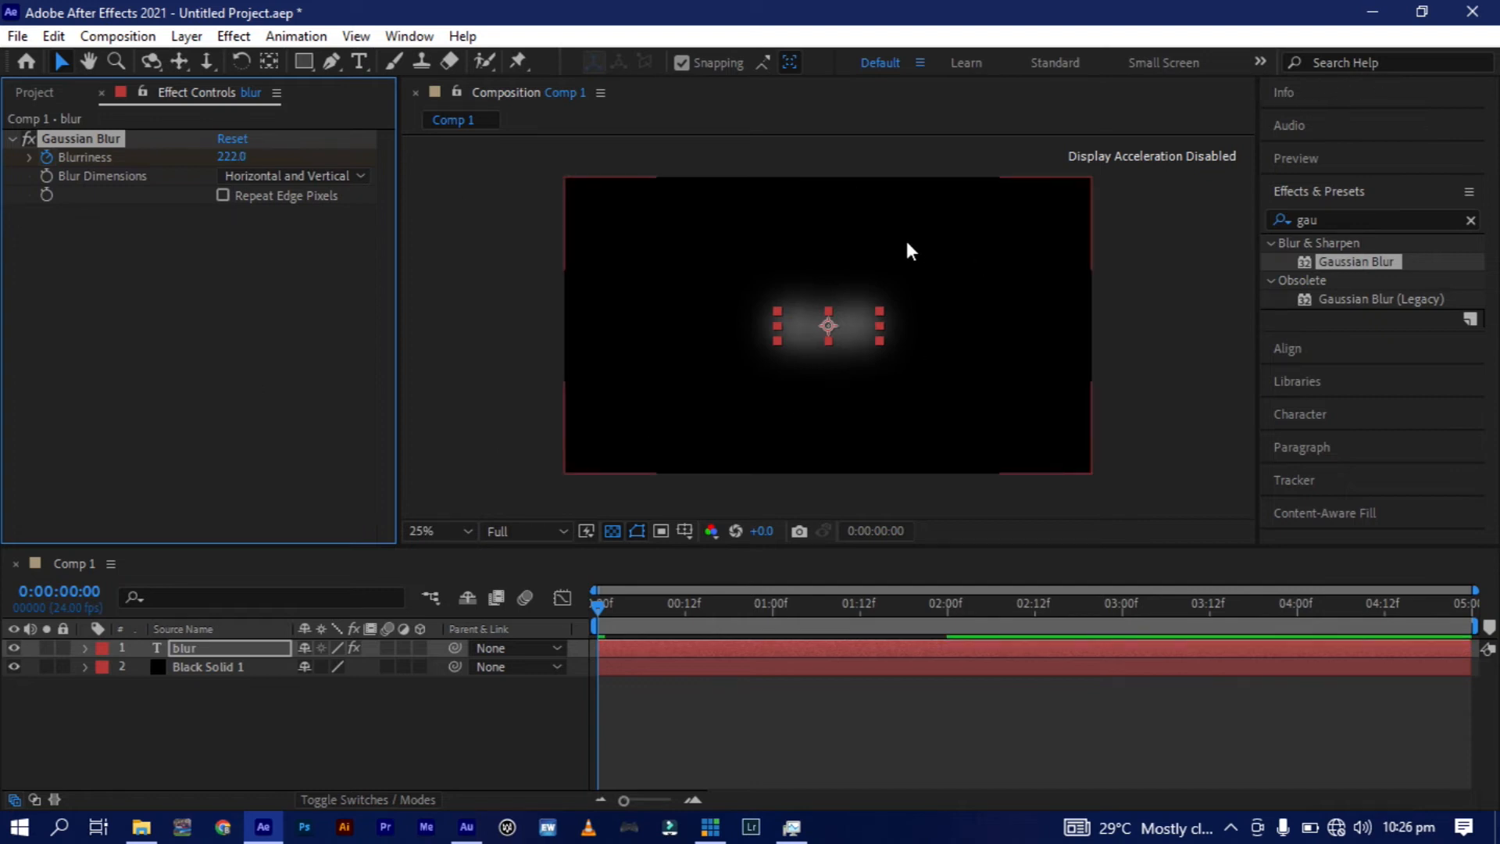
drag(240, 155, 666, 164)
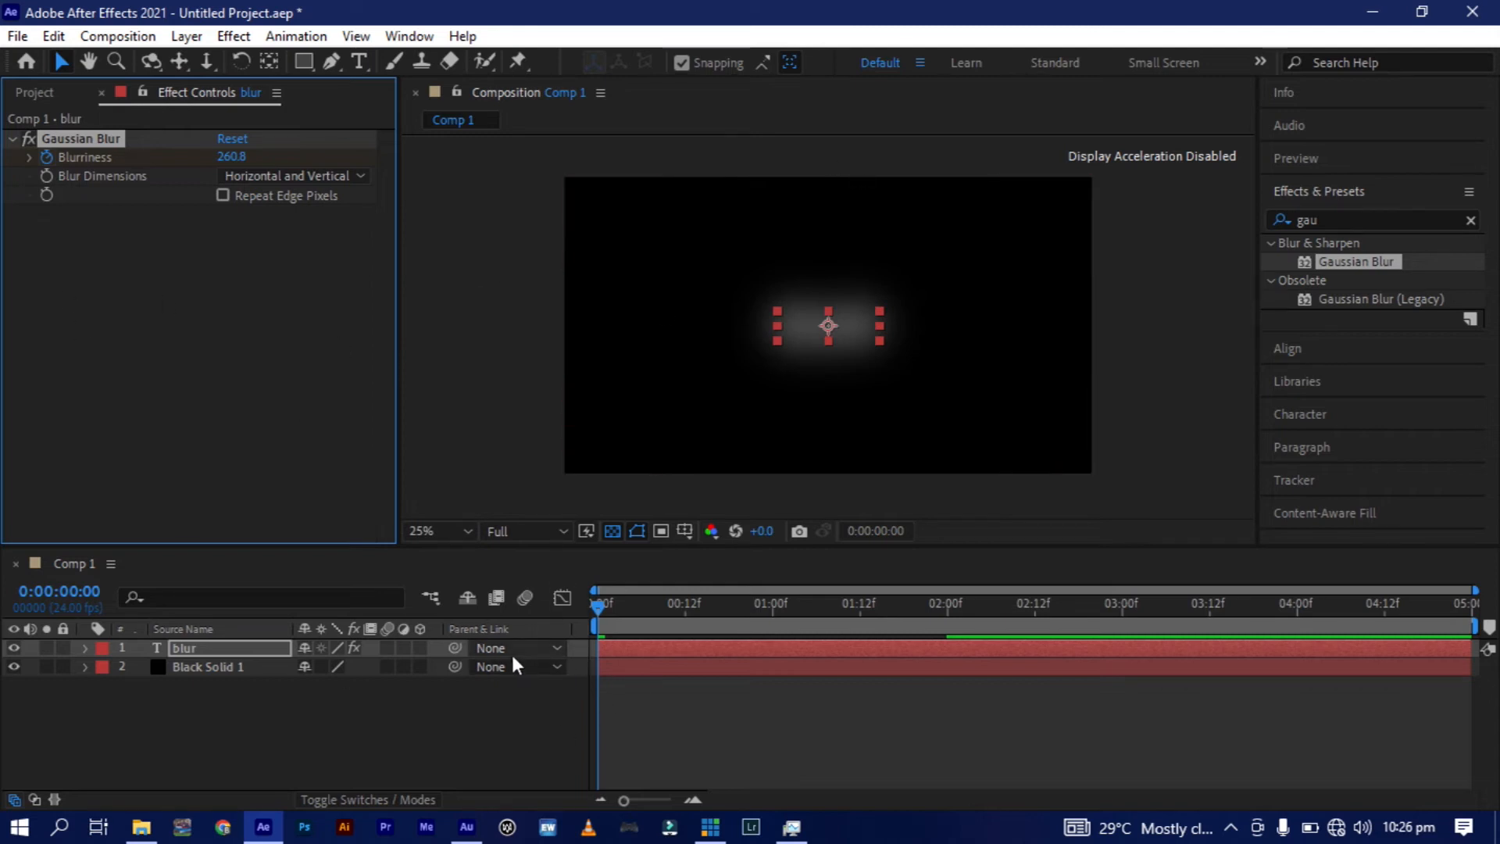
Reveal the "blur" layer's keyframes, apply Easy Ease to both Blurriness keyframes, and preview the animation.
key(u)
drag(1001, 675, 569, 712)
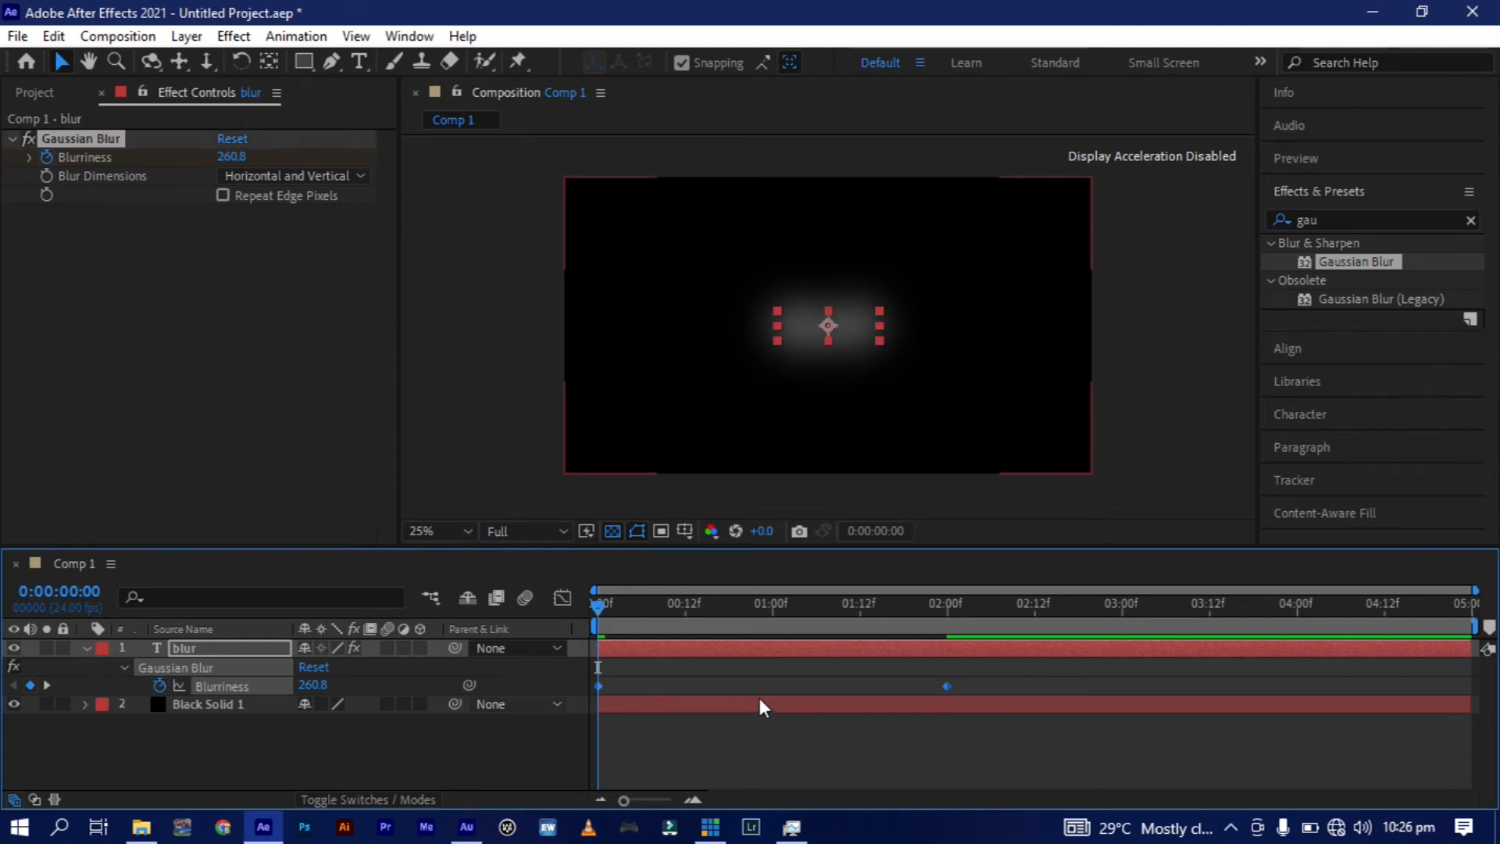
key(F9)
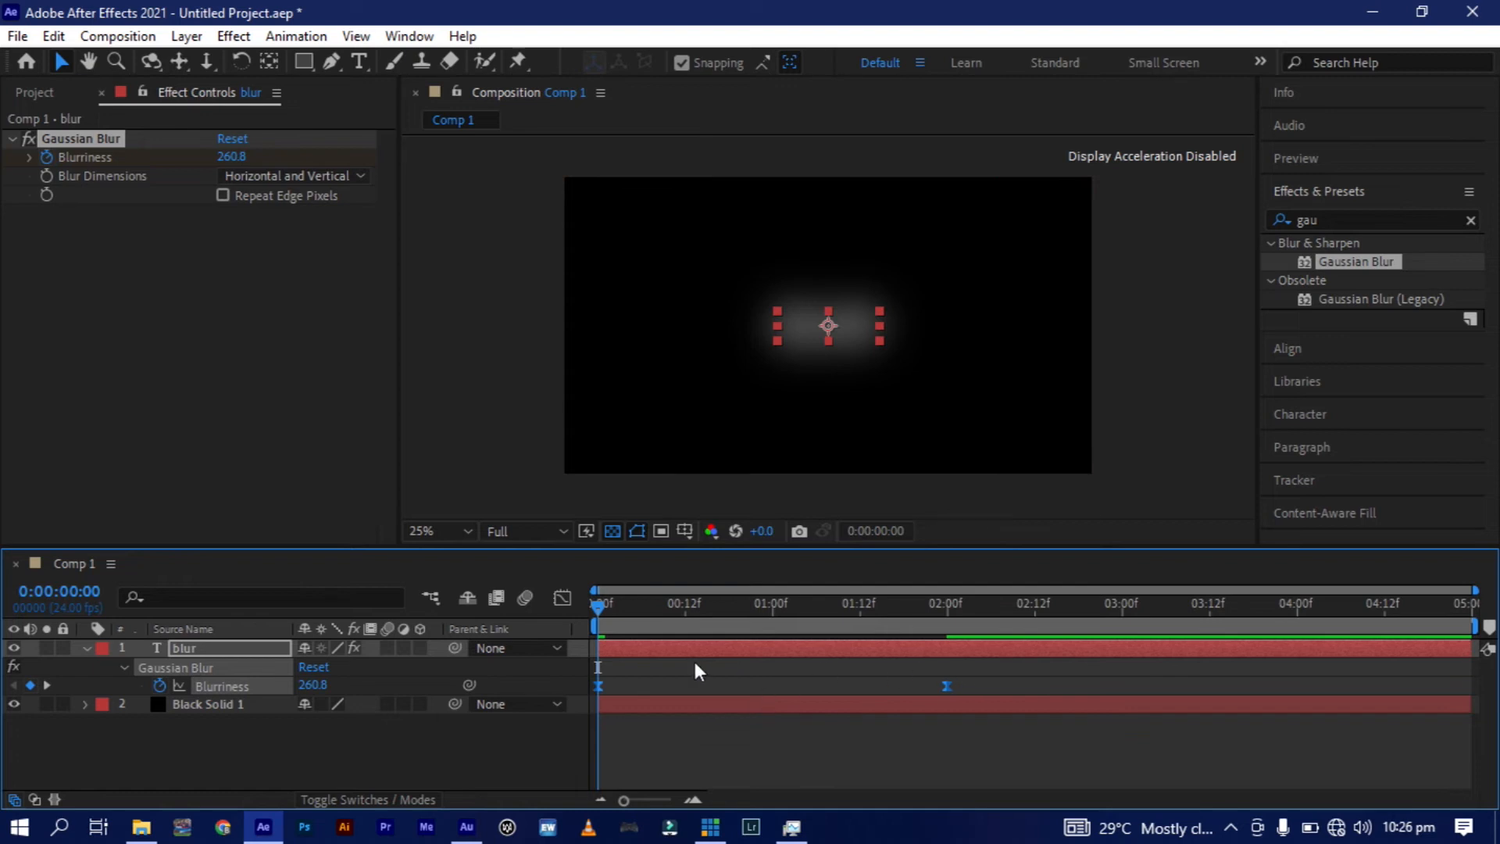
key(space)
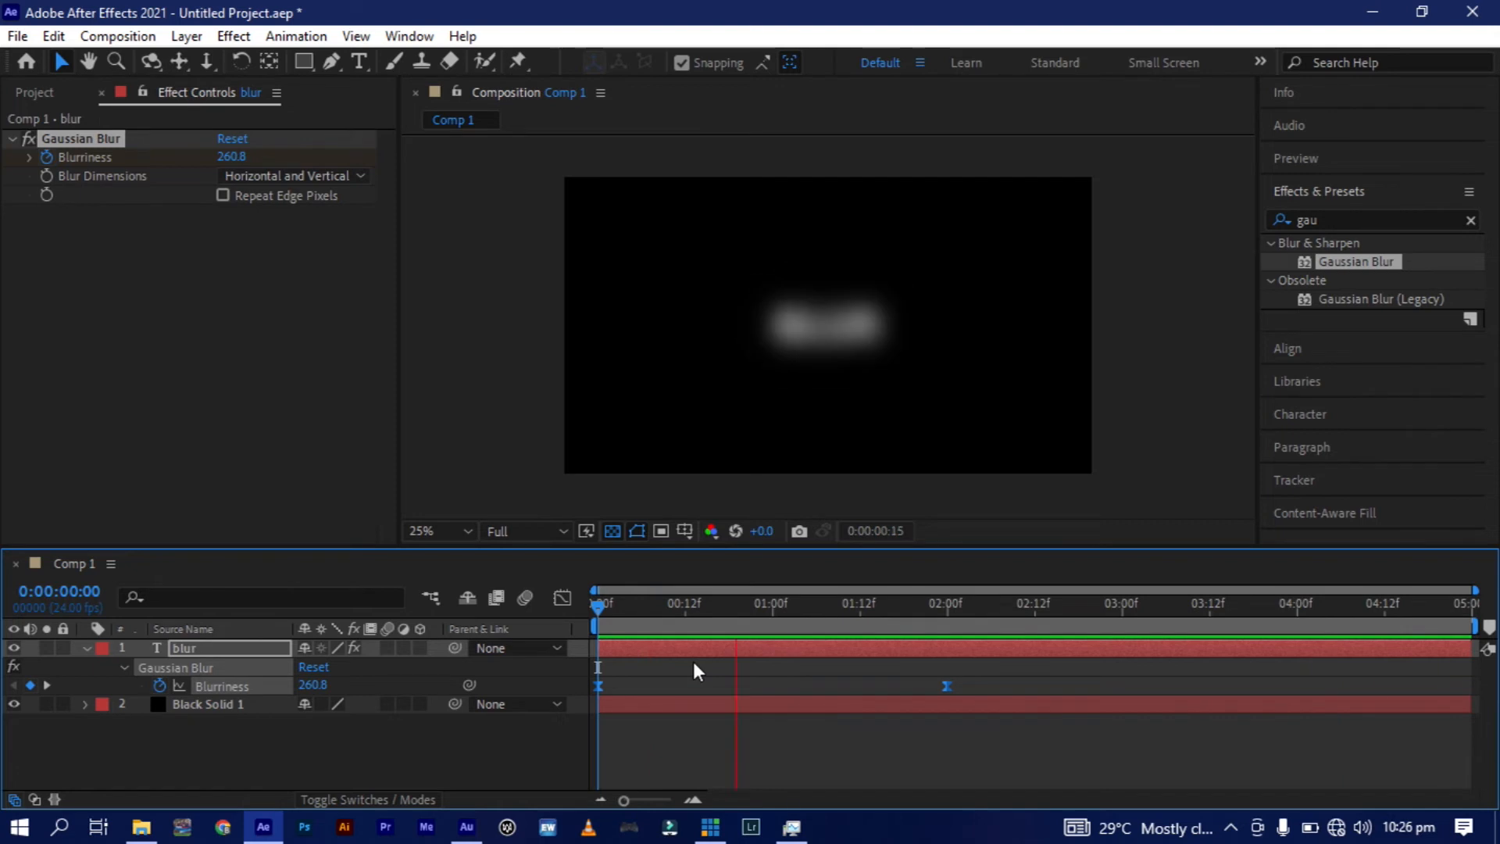
Extend the ending Blurriness keyframe's influence in the speed graph so the change peaks early, and preview from the start.
click(563, 597)
click(563, 598)
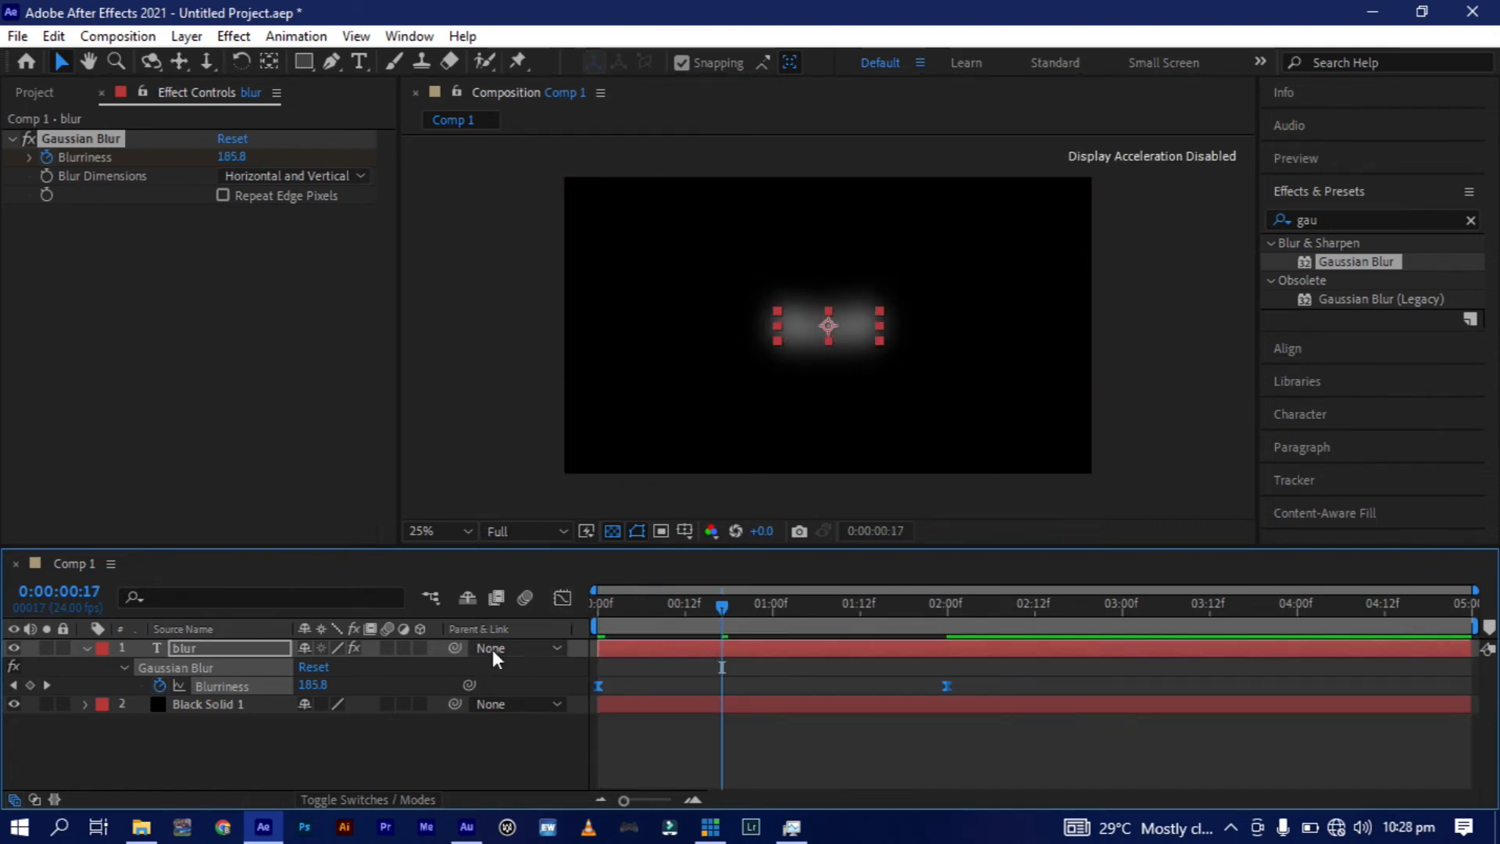
click(564, 600)
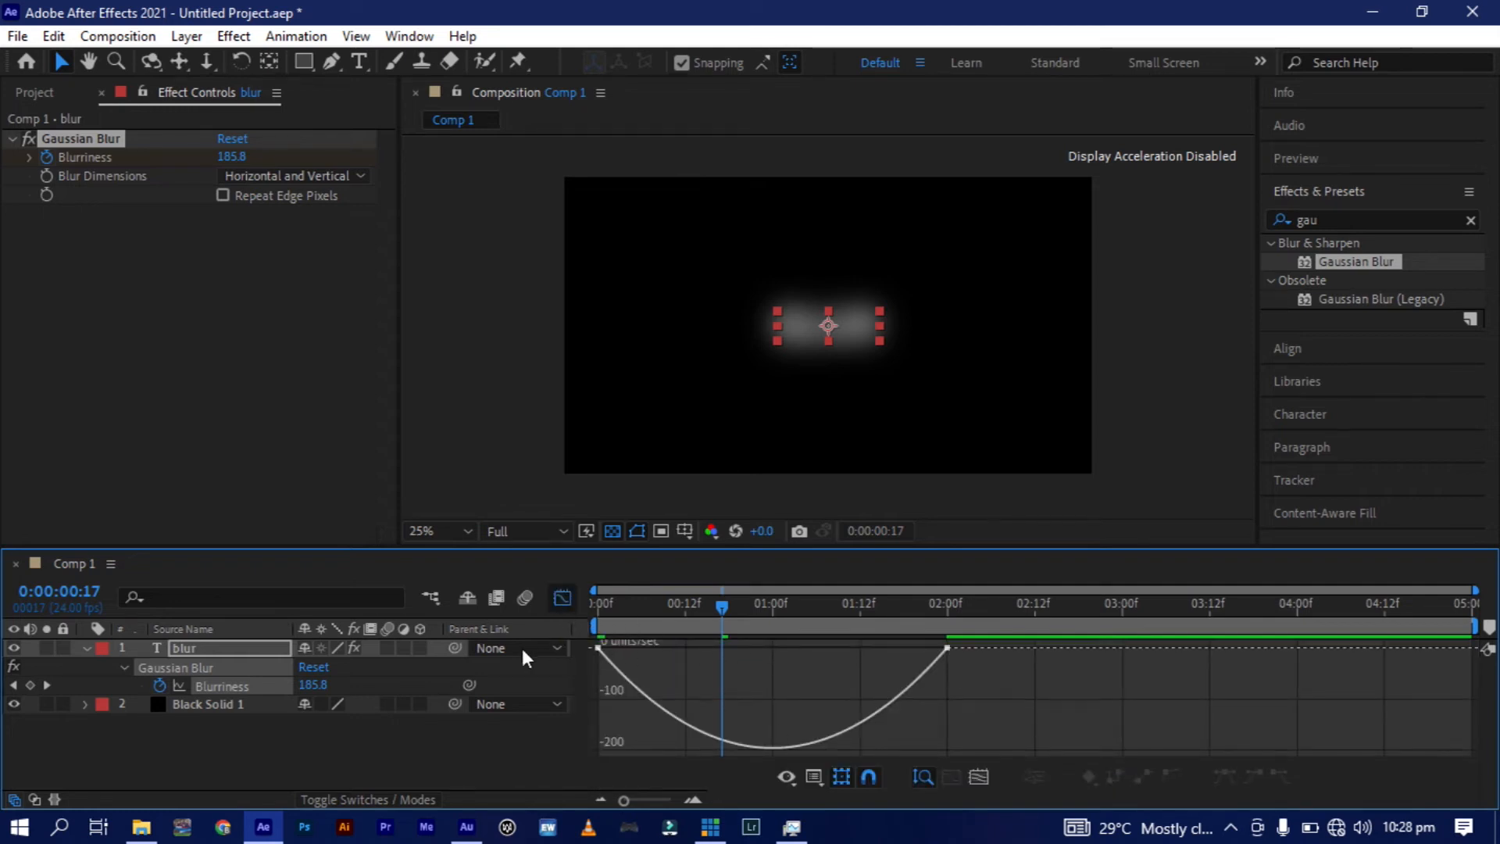
drag(982, 664, 575, 635)
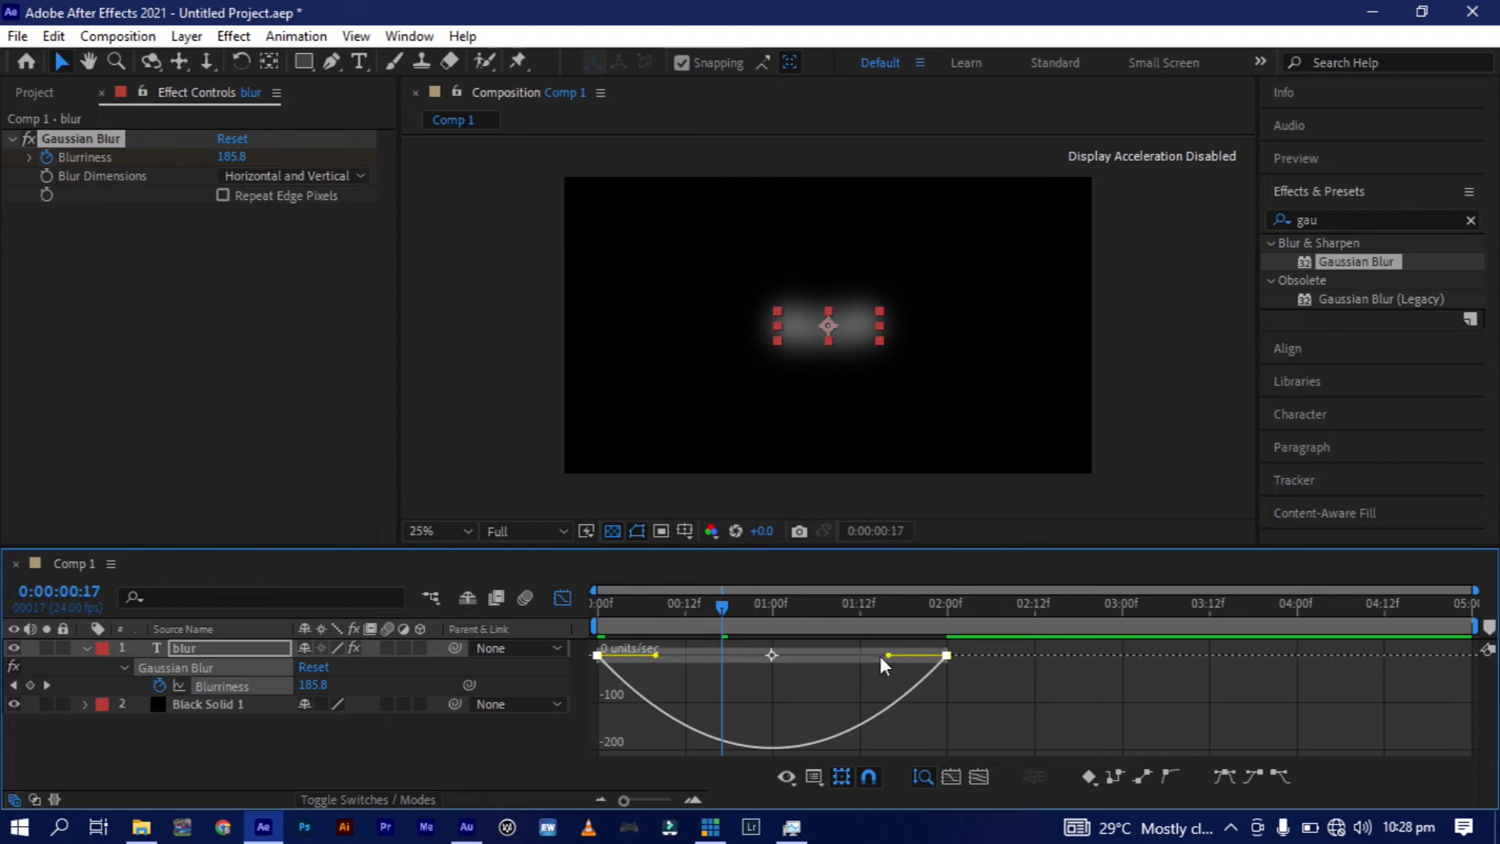
drag(772, 658, 769, 658)
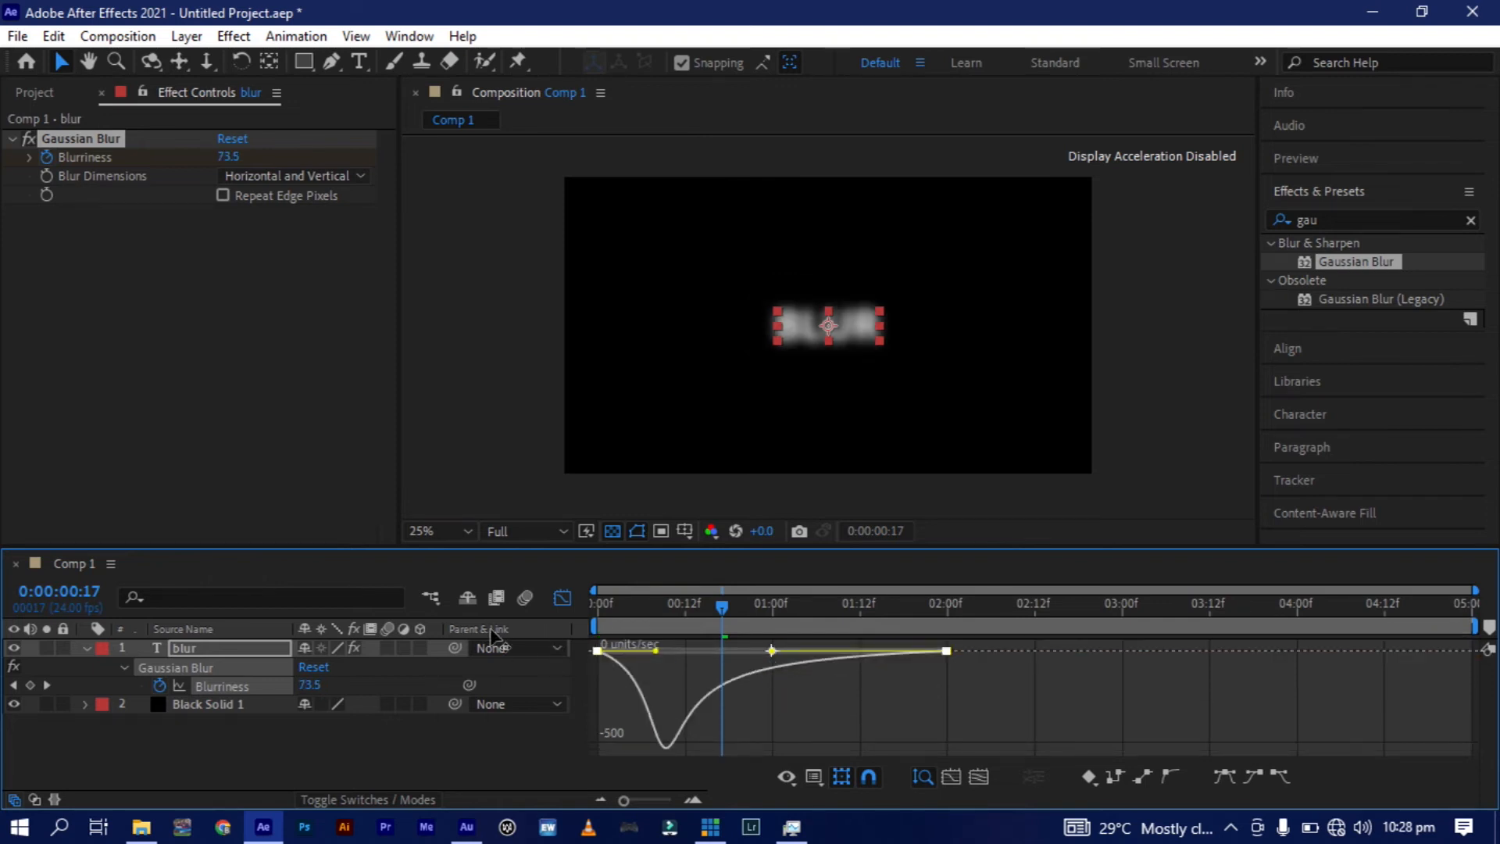
click(563, 599)
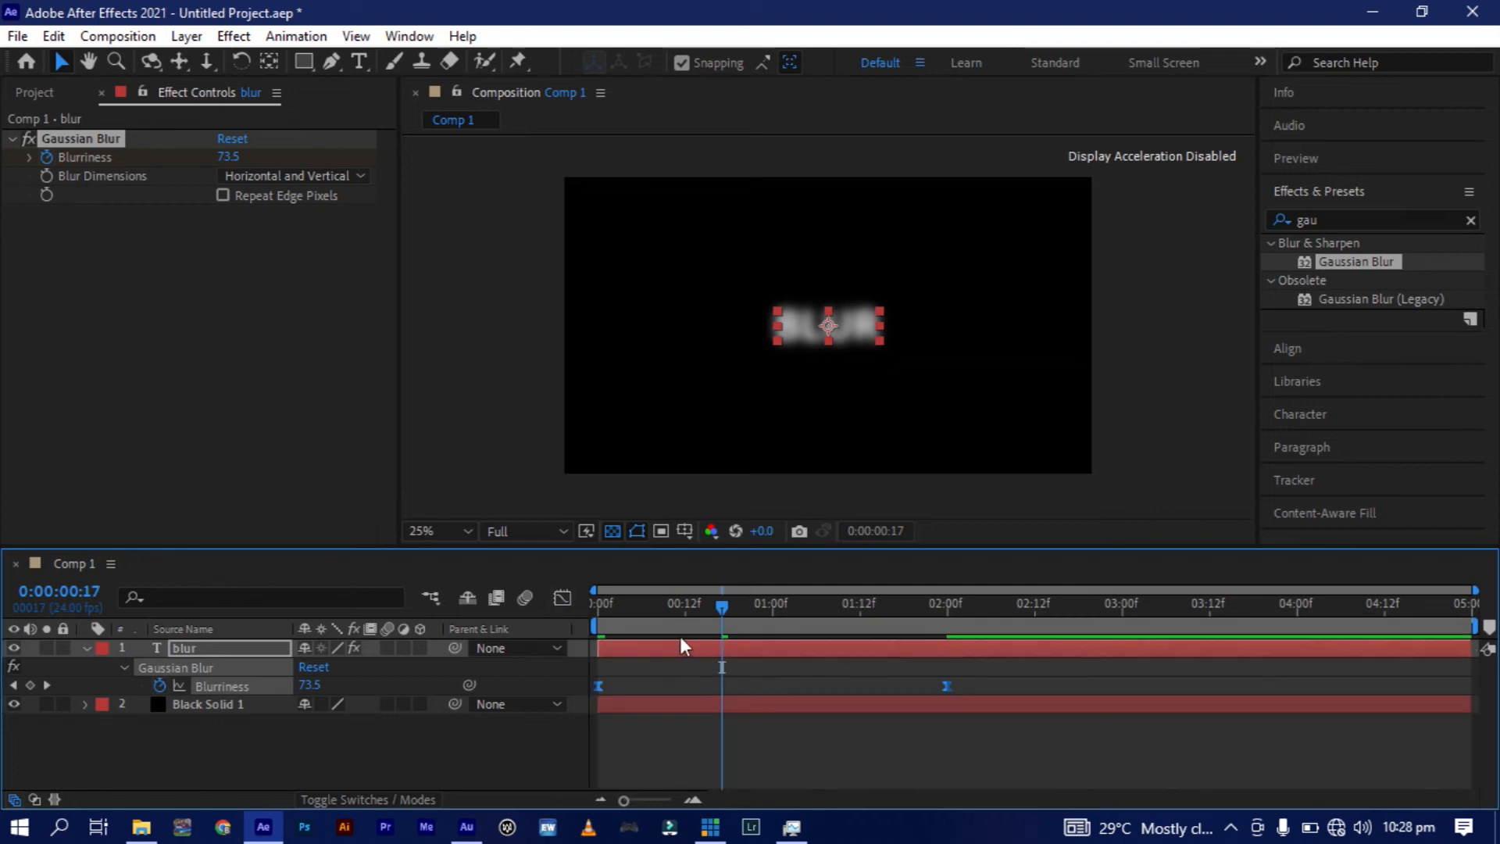
click(597, 603)
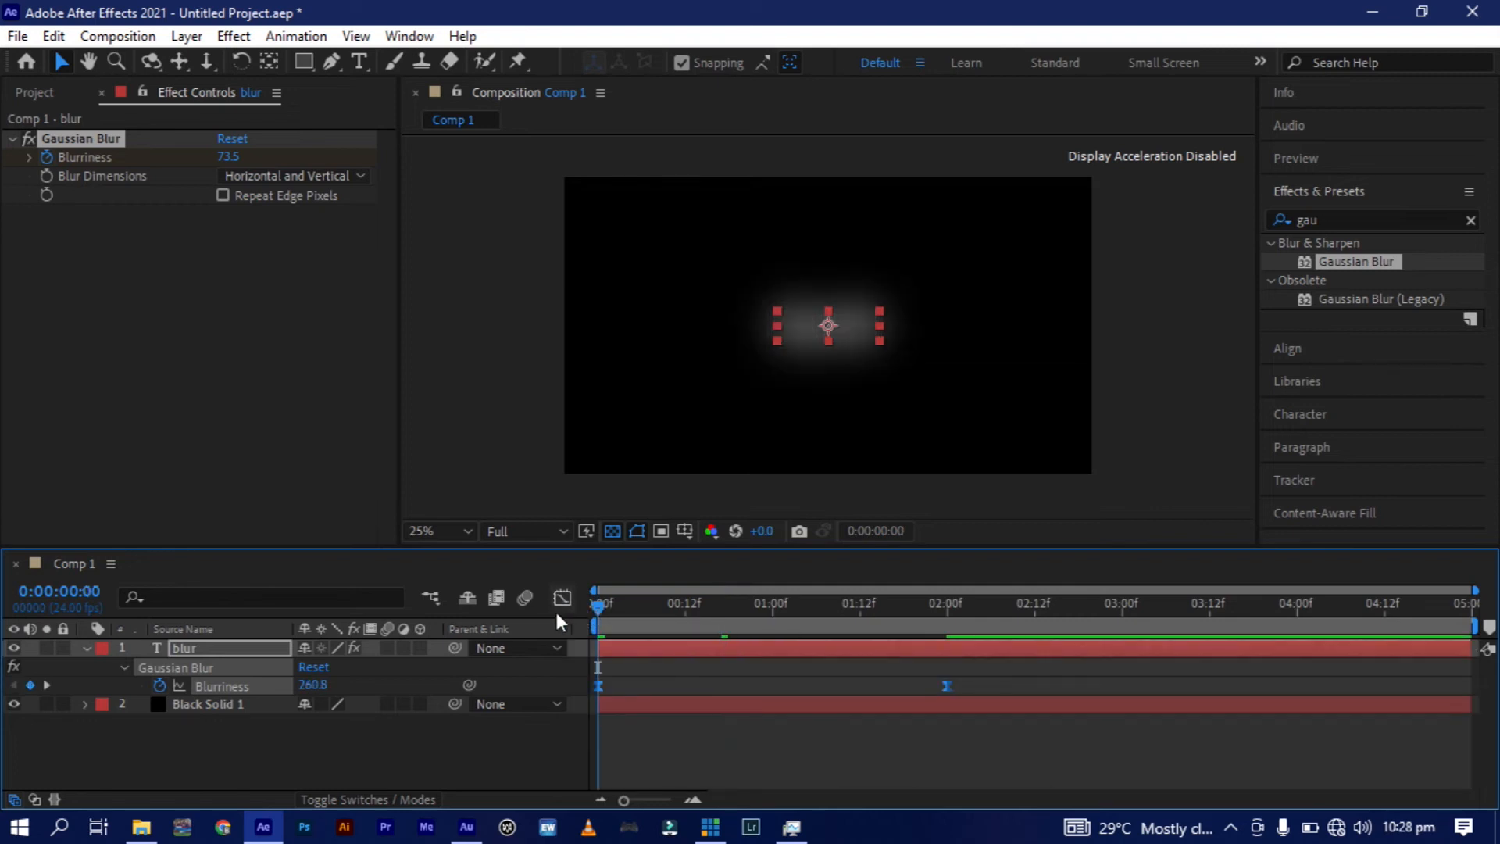
key(space)
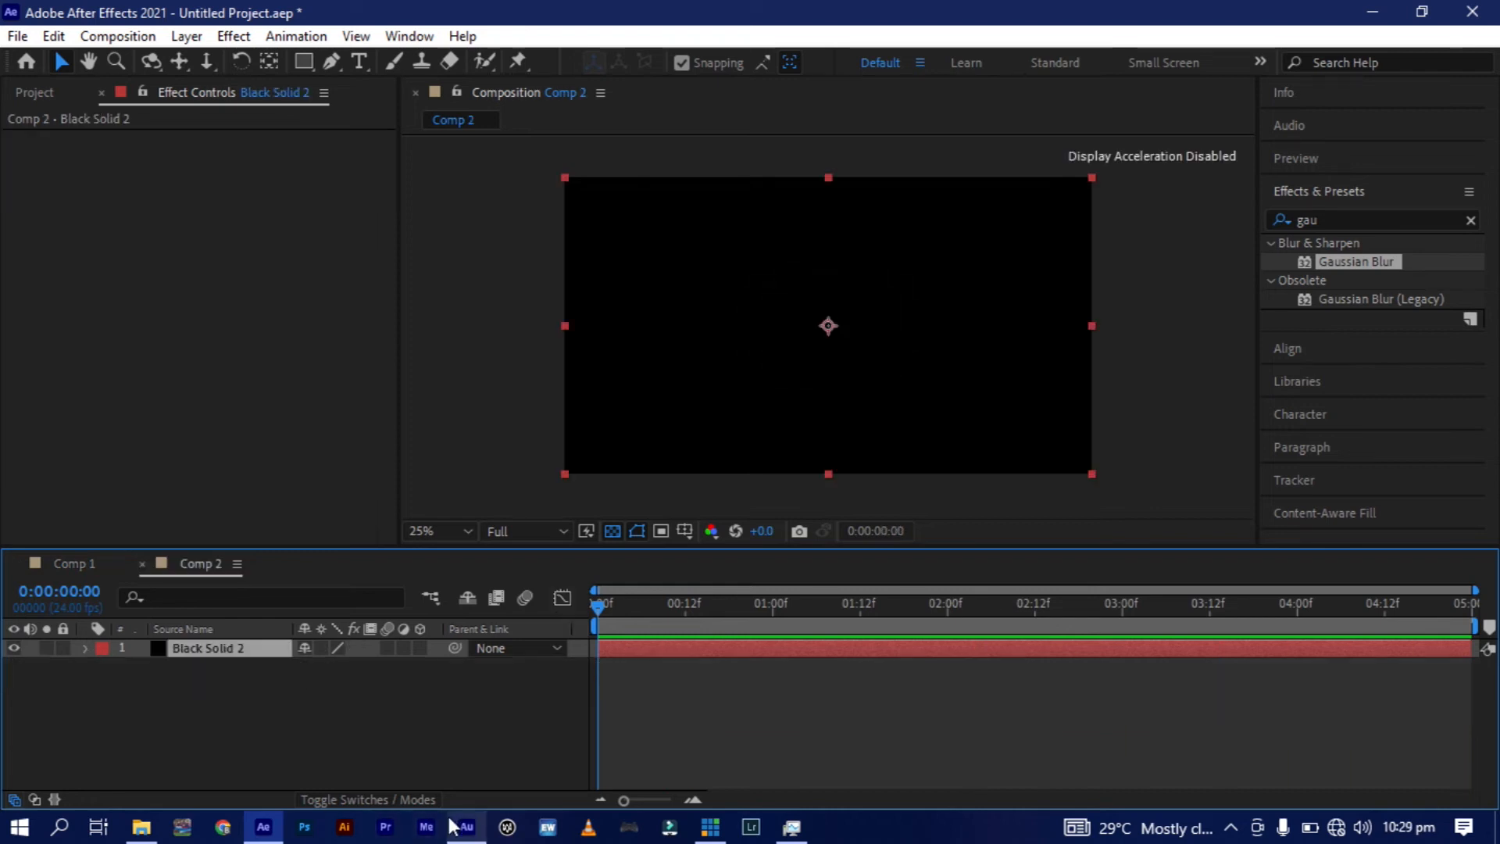
Start a new horizontal text layer above the black solid in Comp 2.
mouse_move(463, 827)
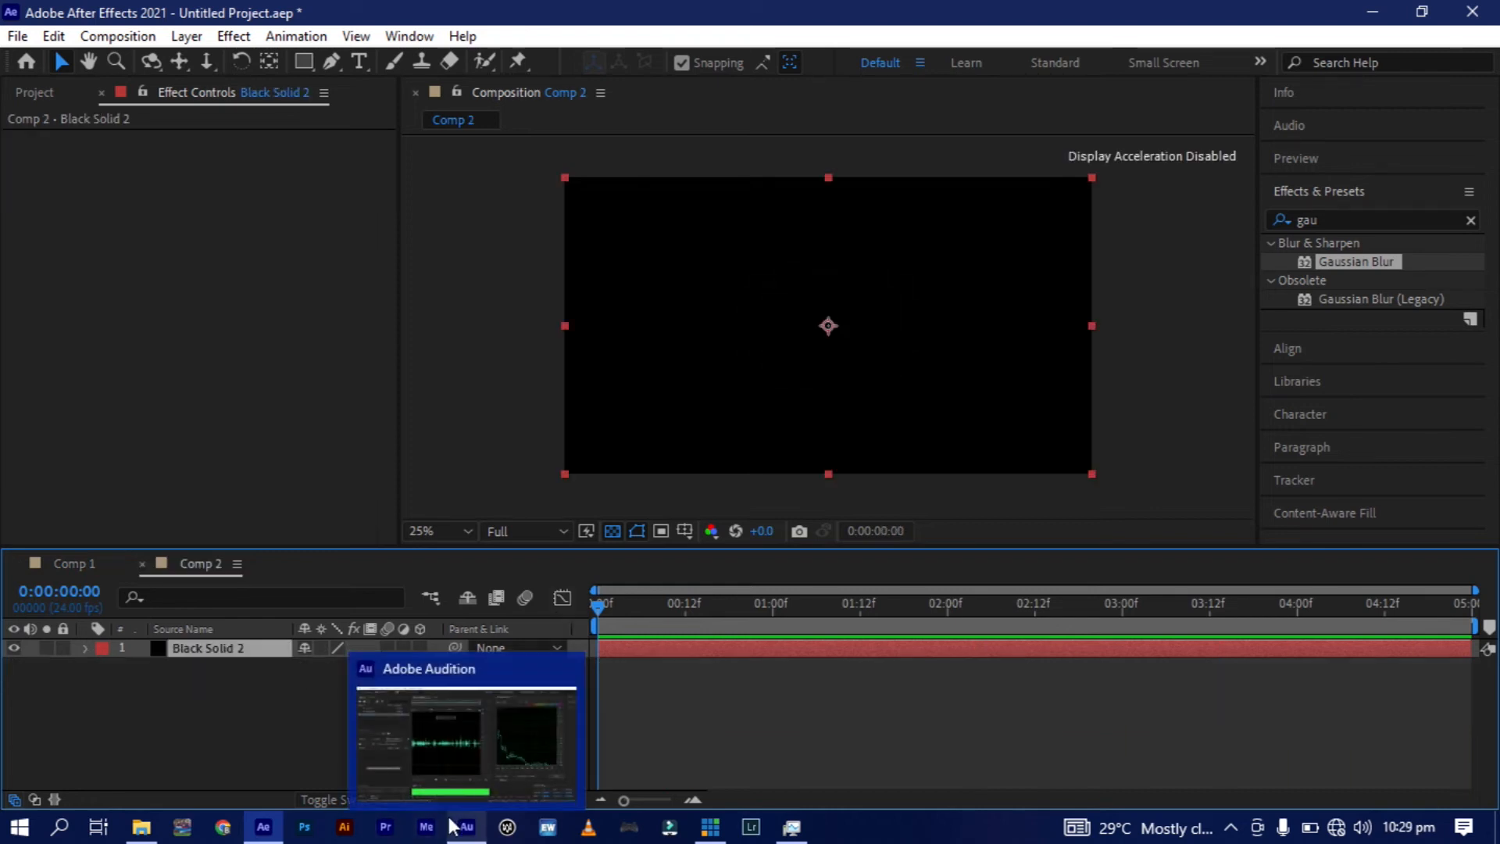
click(238, 747)
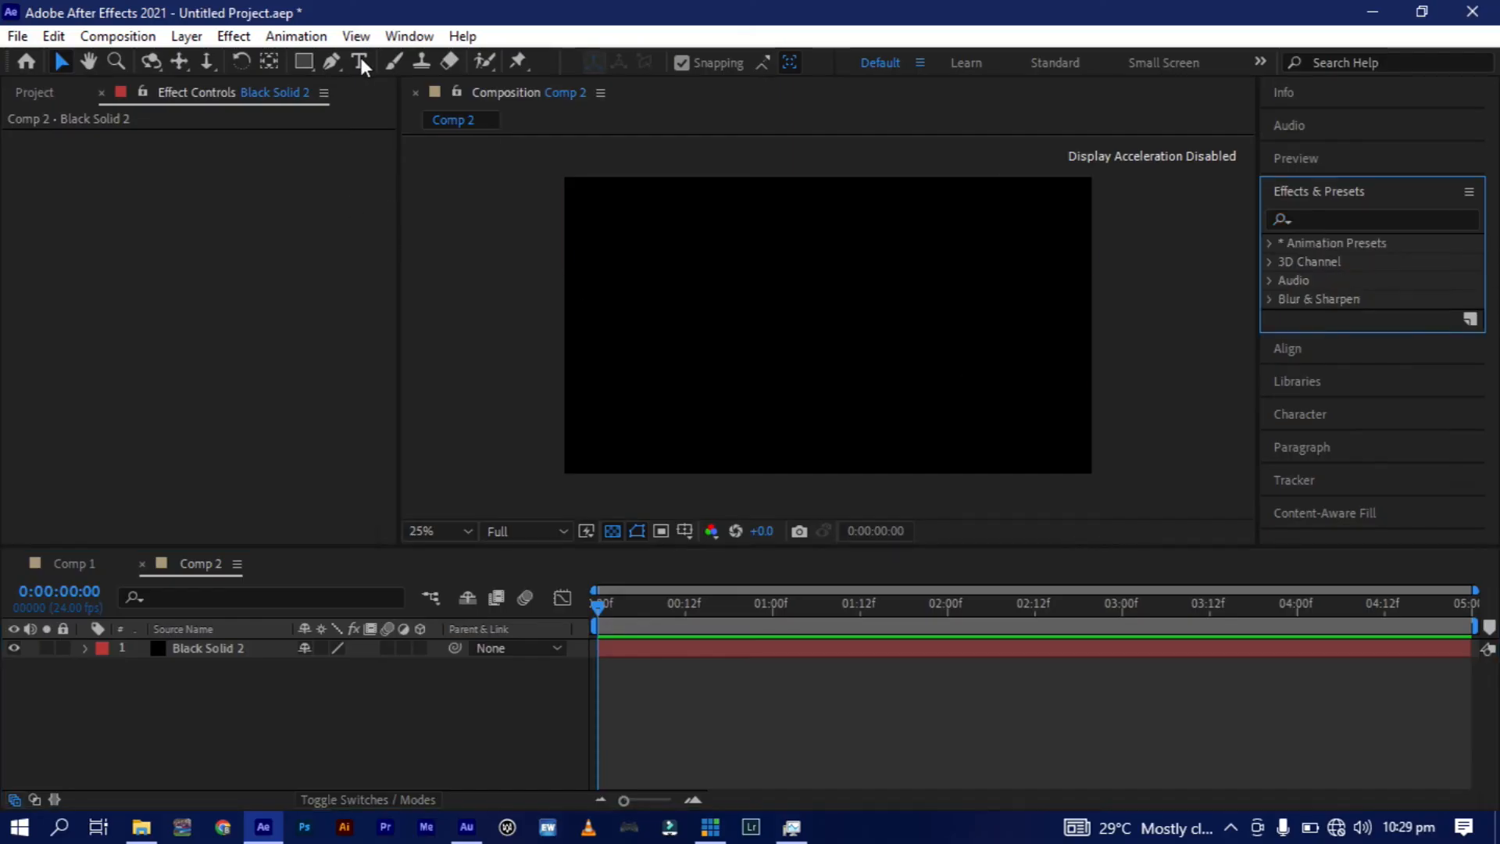
click(360, 62)
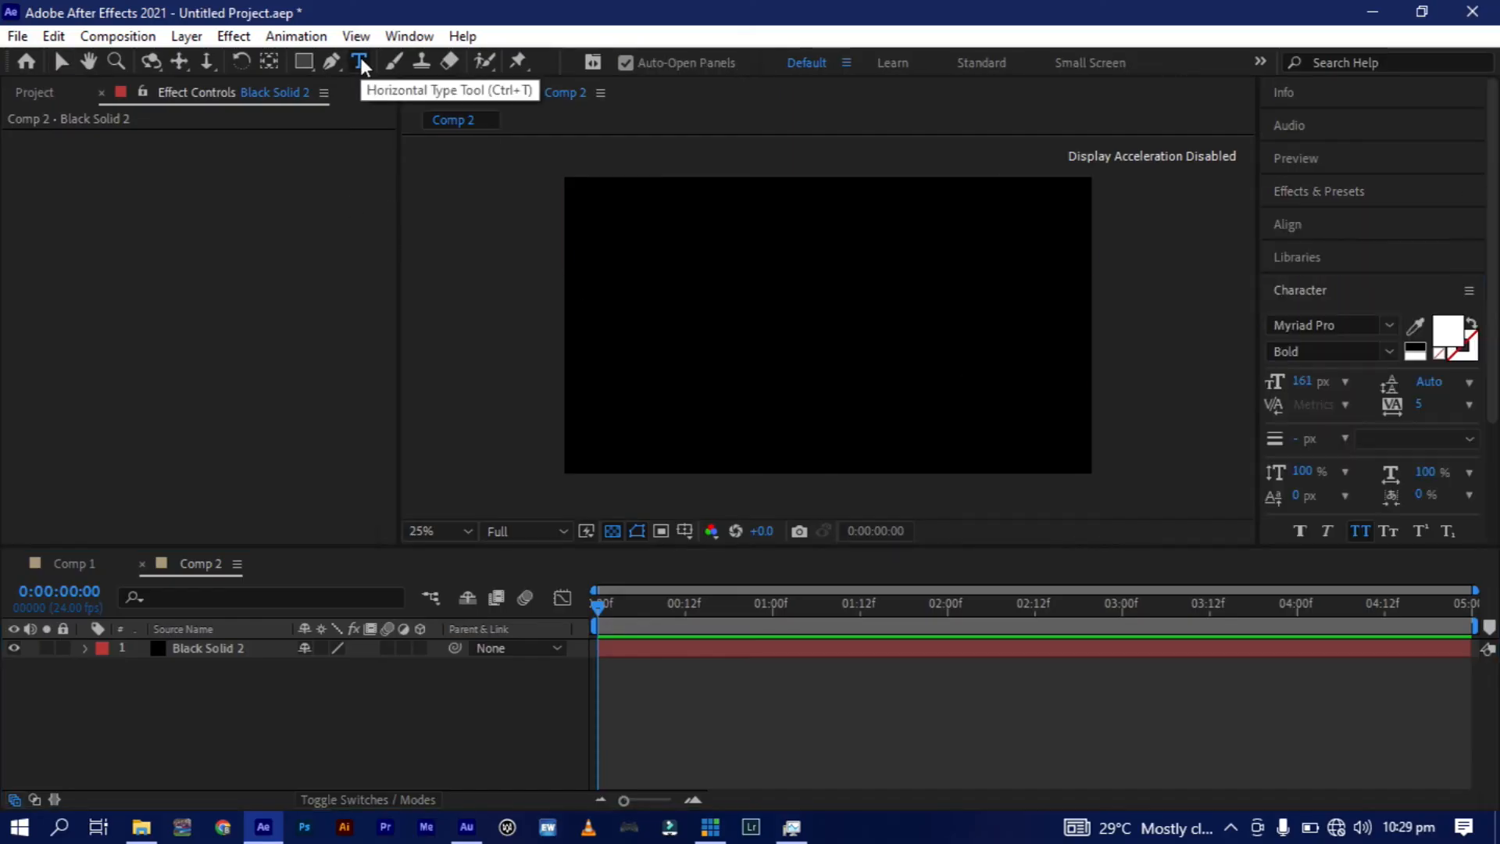
click(702, 324)
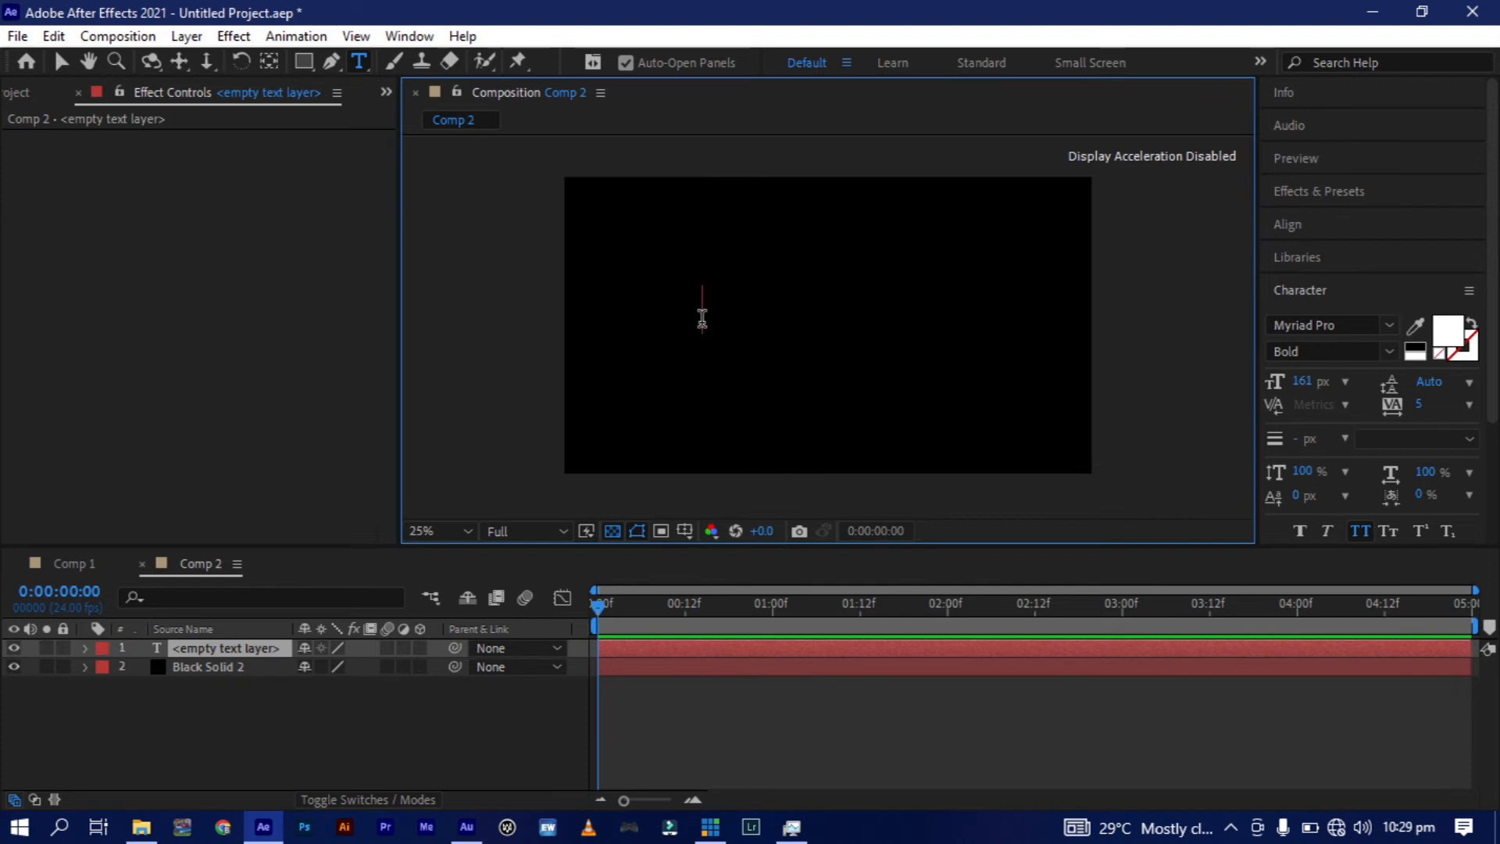
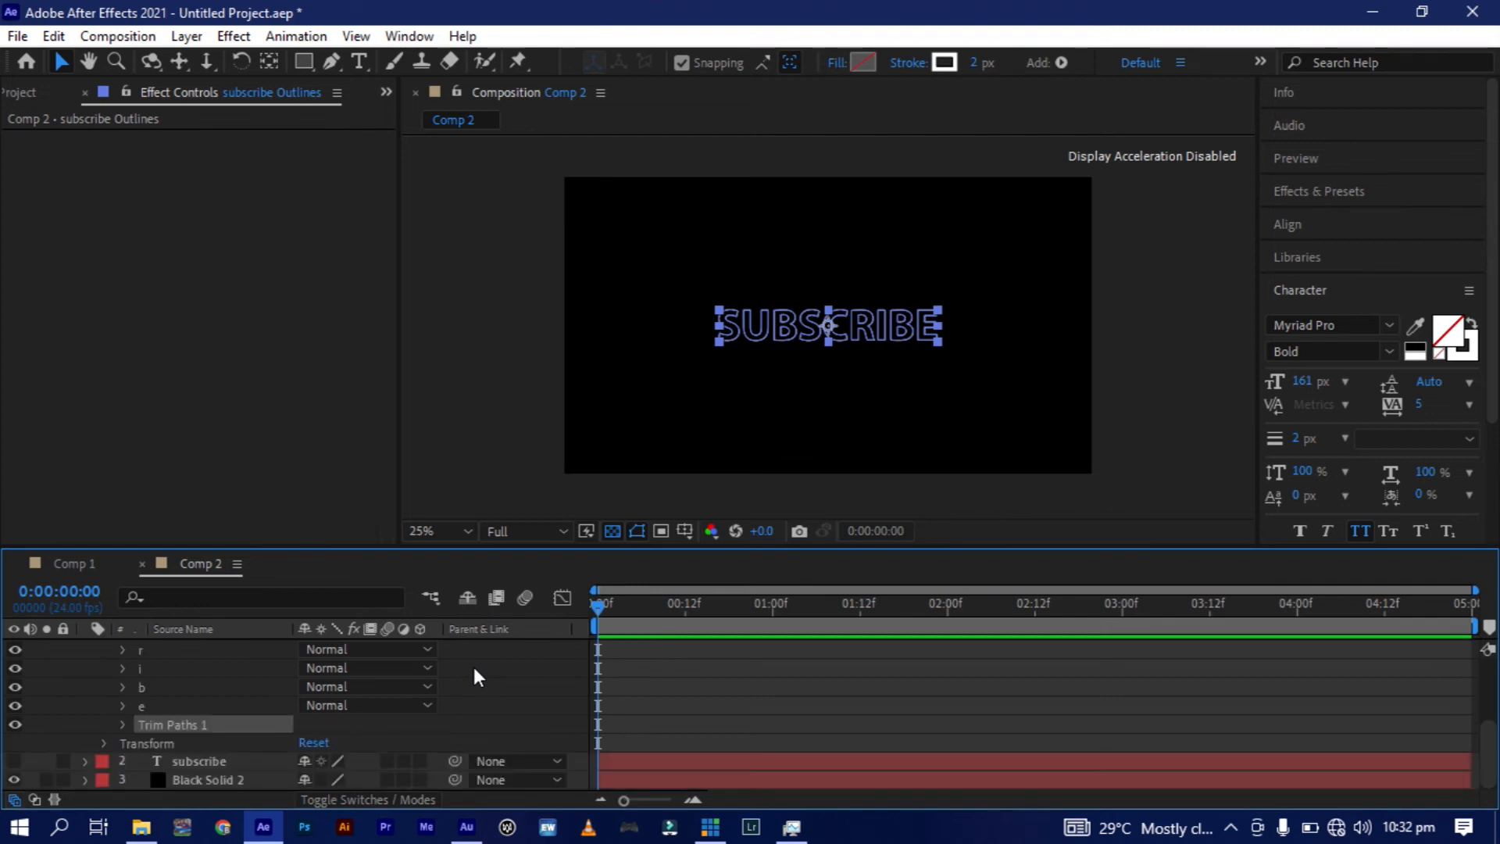
Keyframe the Trim Paths Start of the "subscribe Outlines" layer at 0% at 0:00:02:00 and 100% at 0:00:00:00.
click(121, 725)
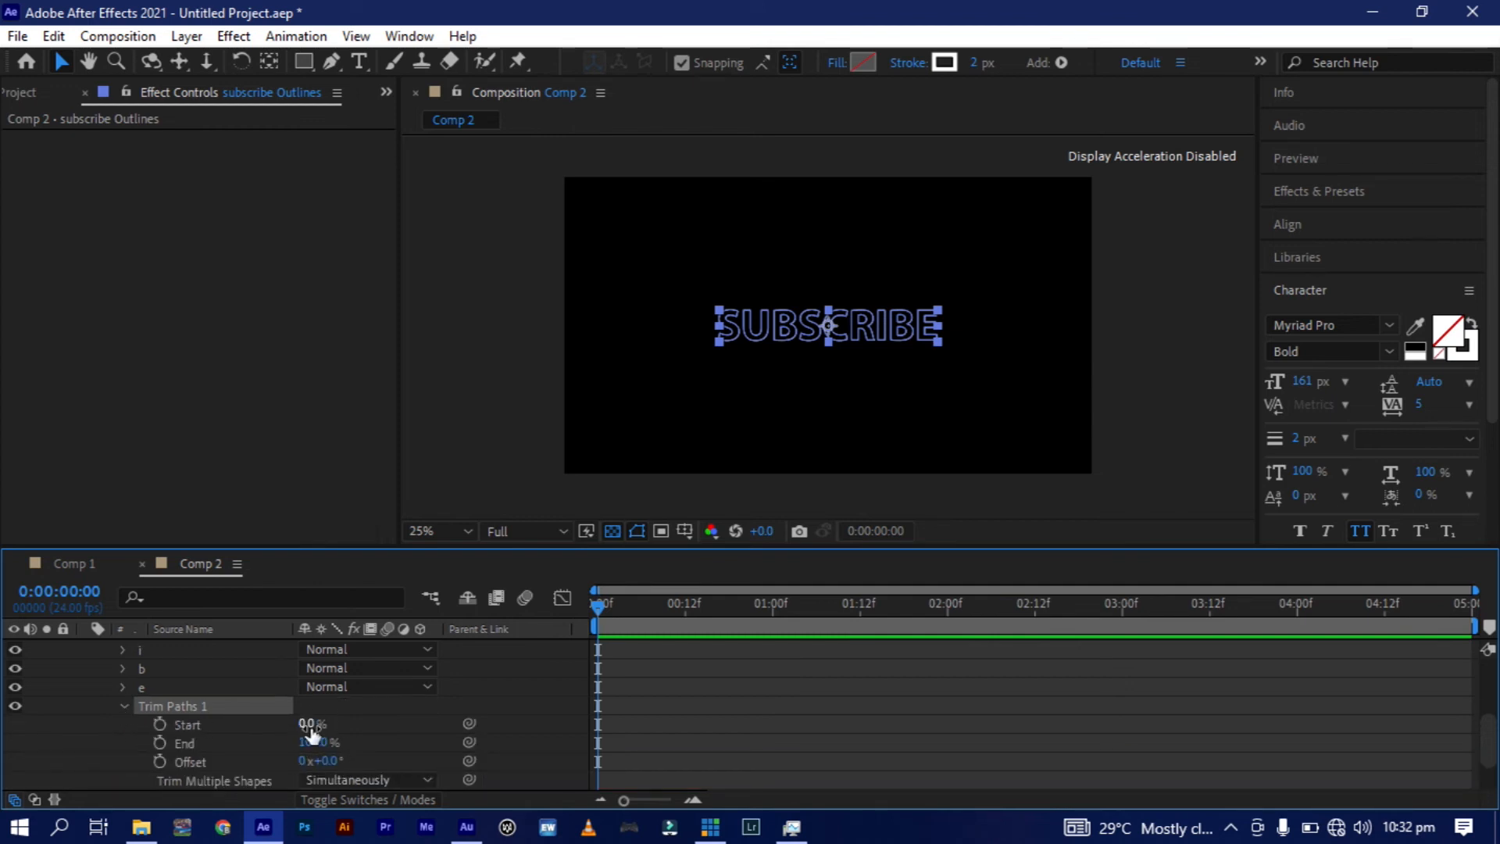
click(948, 613)
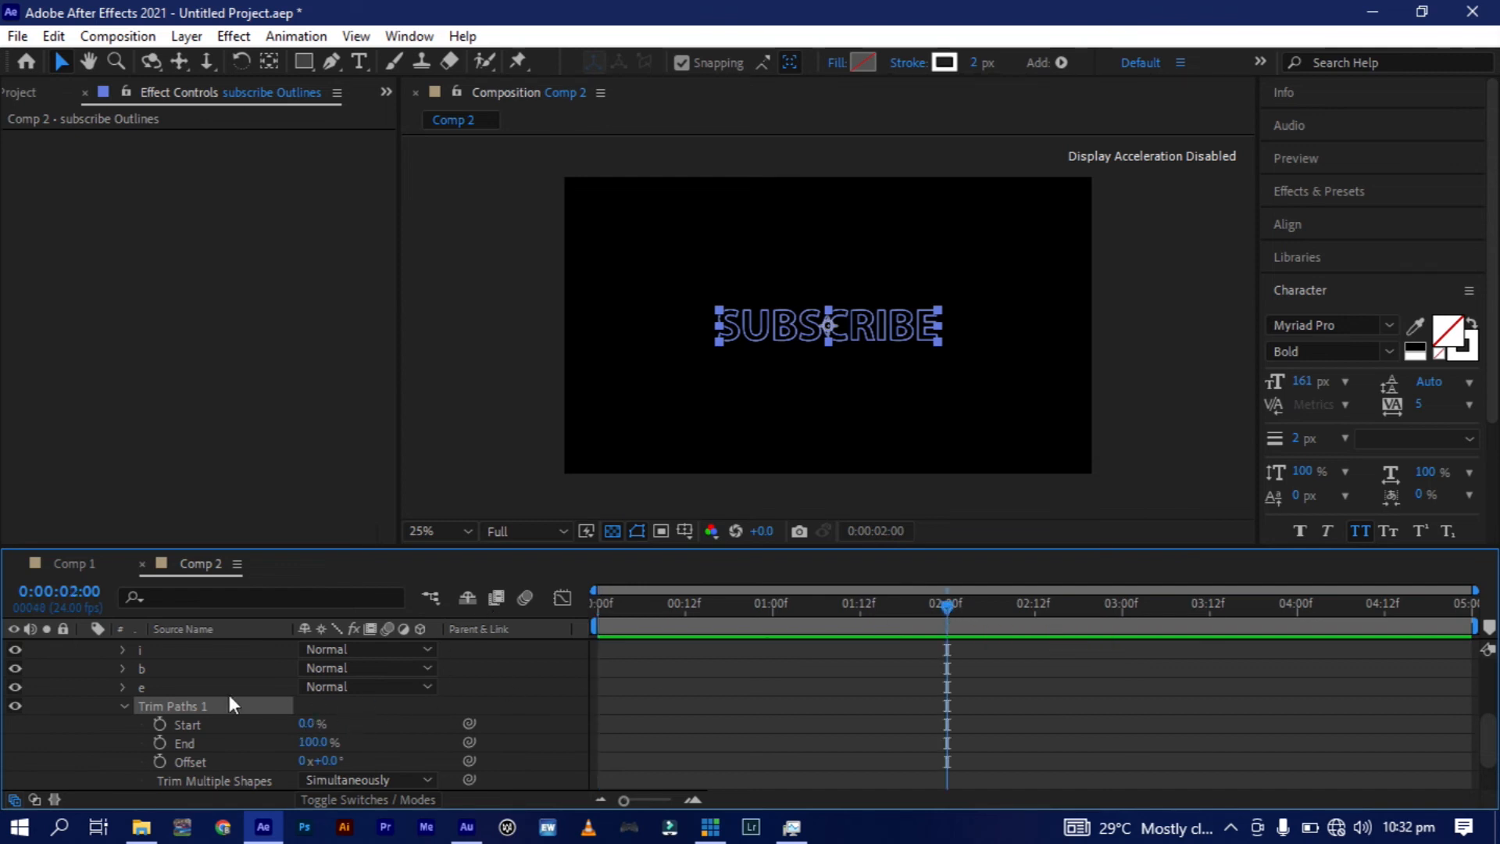
click(161, 724)
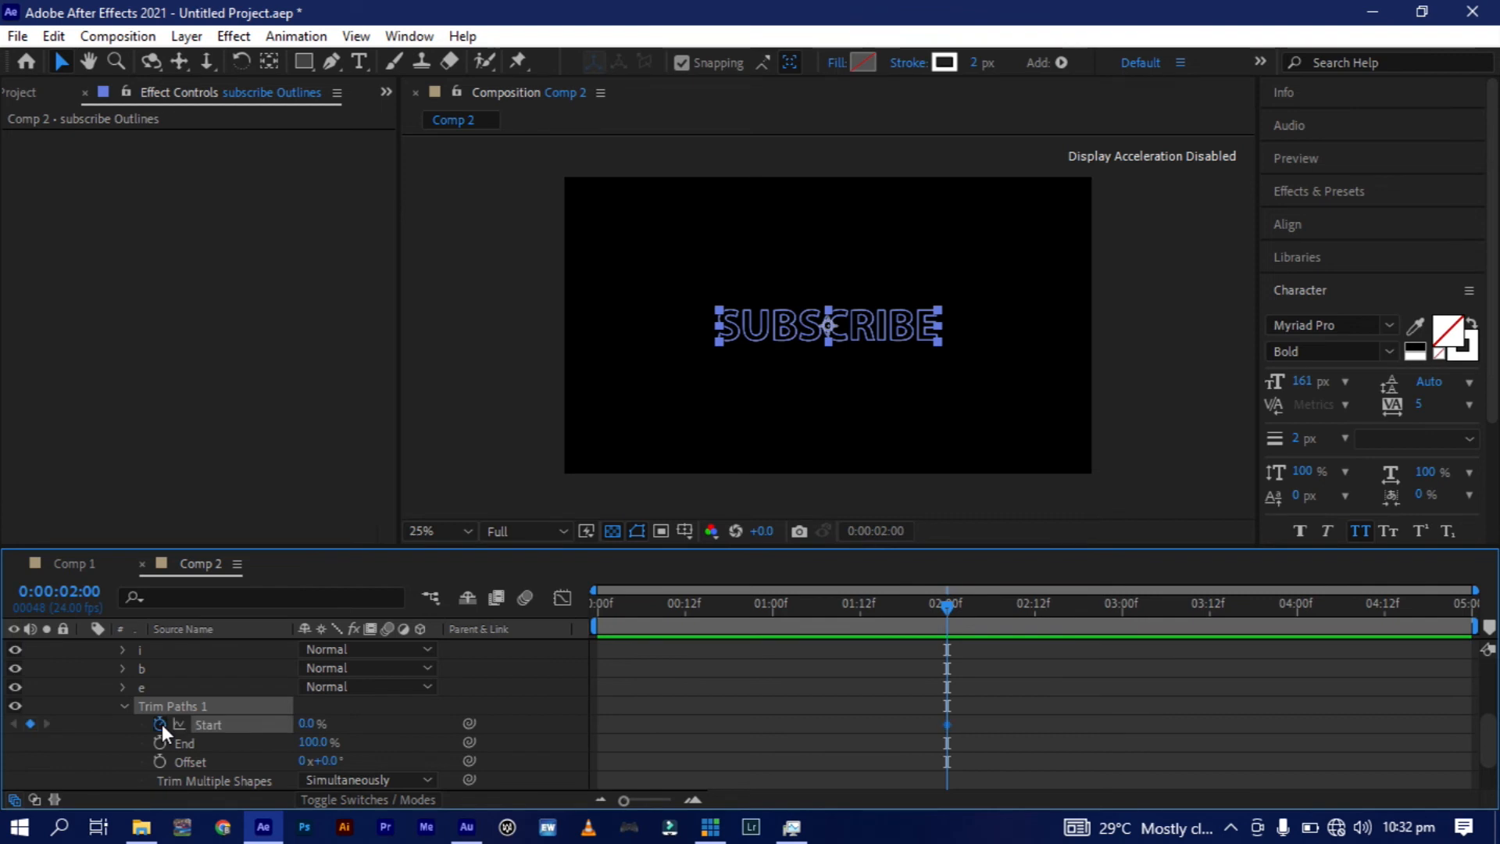
click(598, 603)
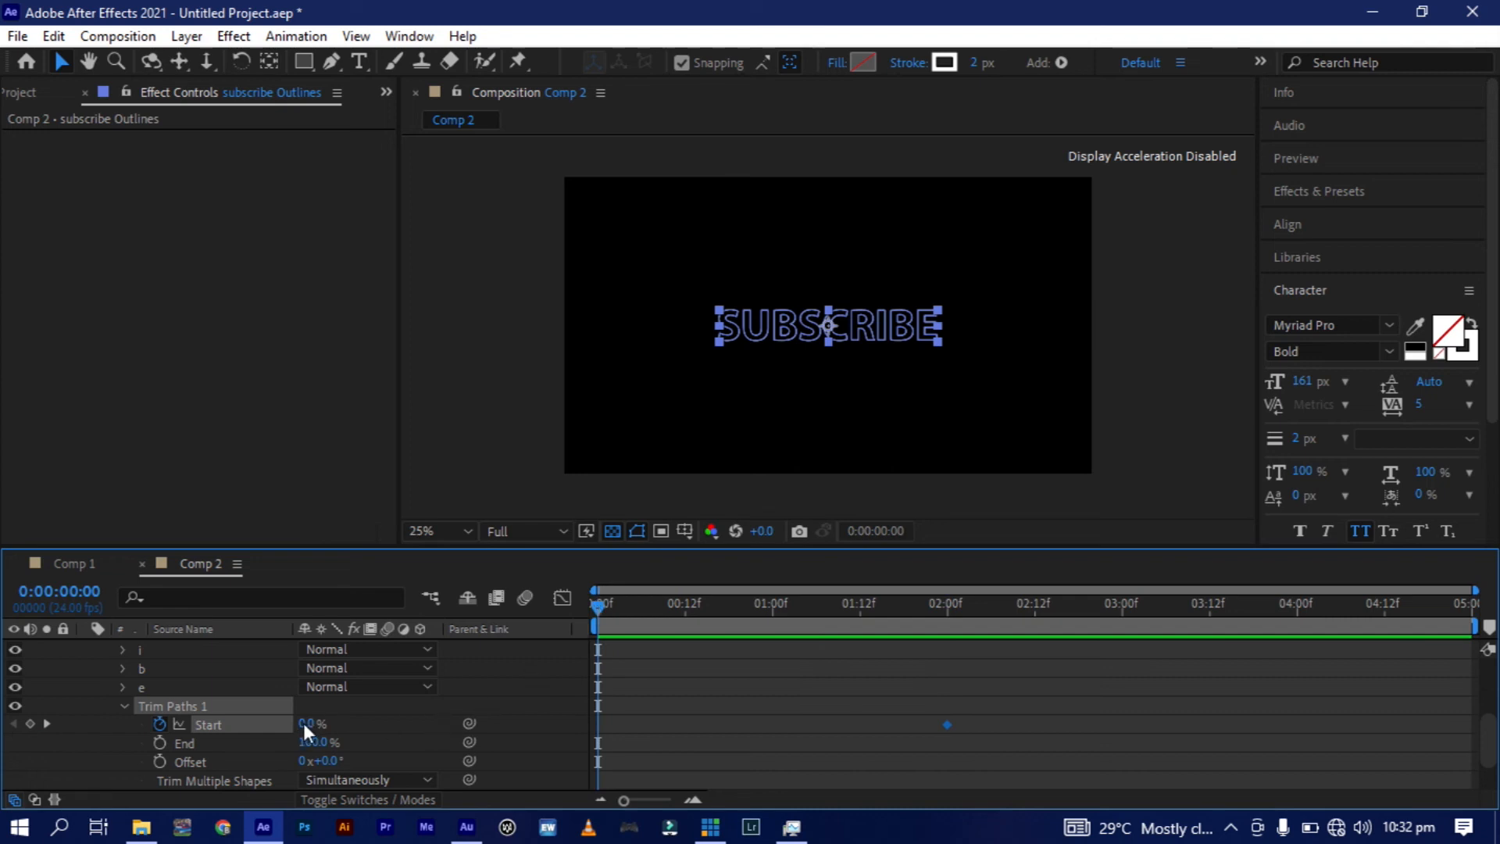
drag(303, 724, 422, 723)
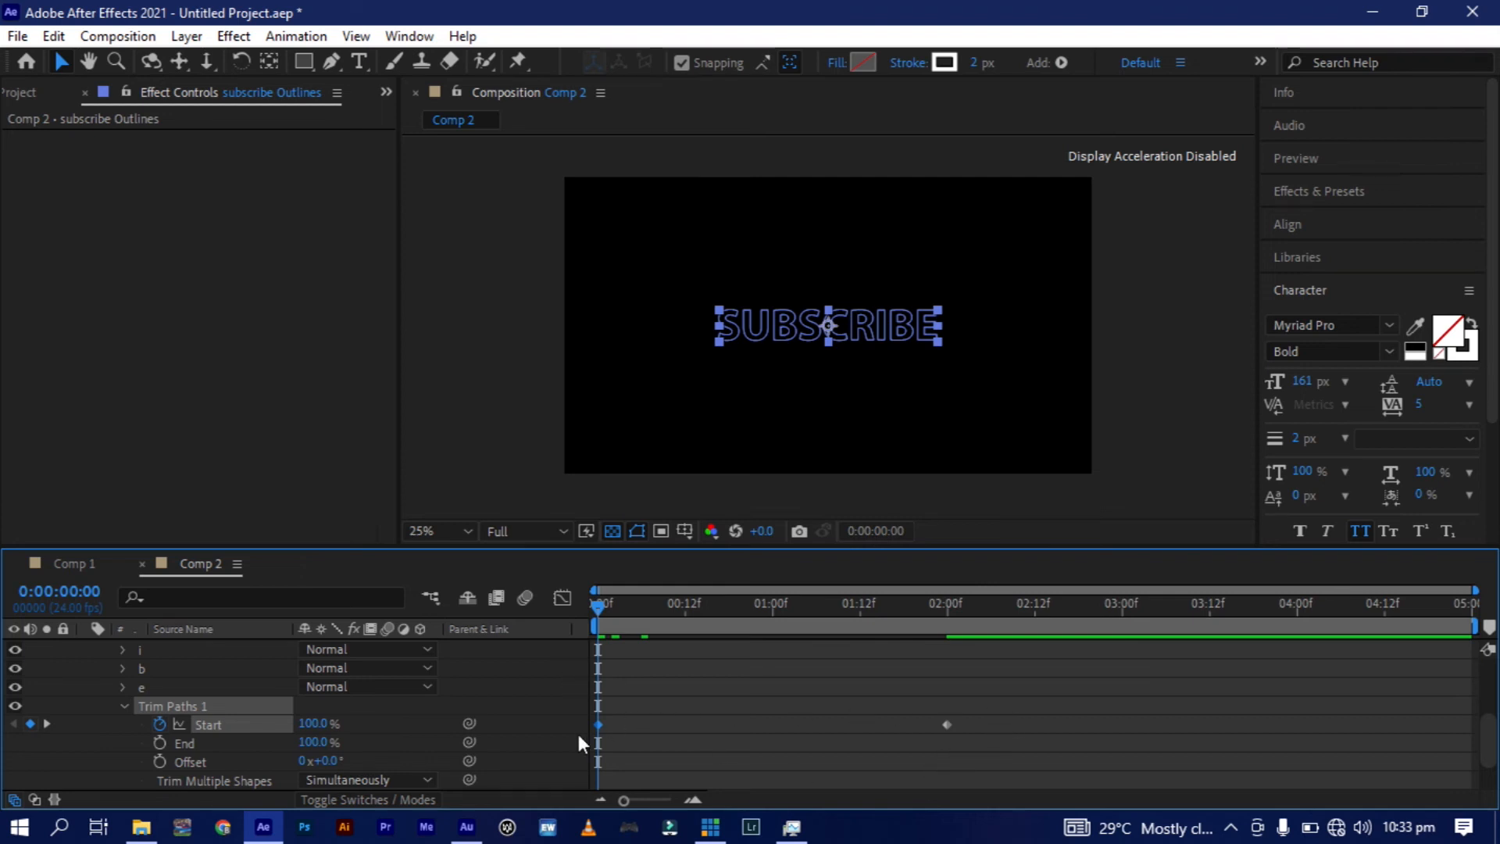
Apply Easy Ease to both Trim Paths Start keyframes and preview the outline animation.
click(973, 708)
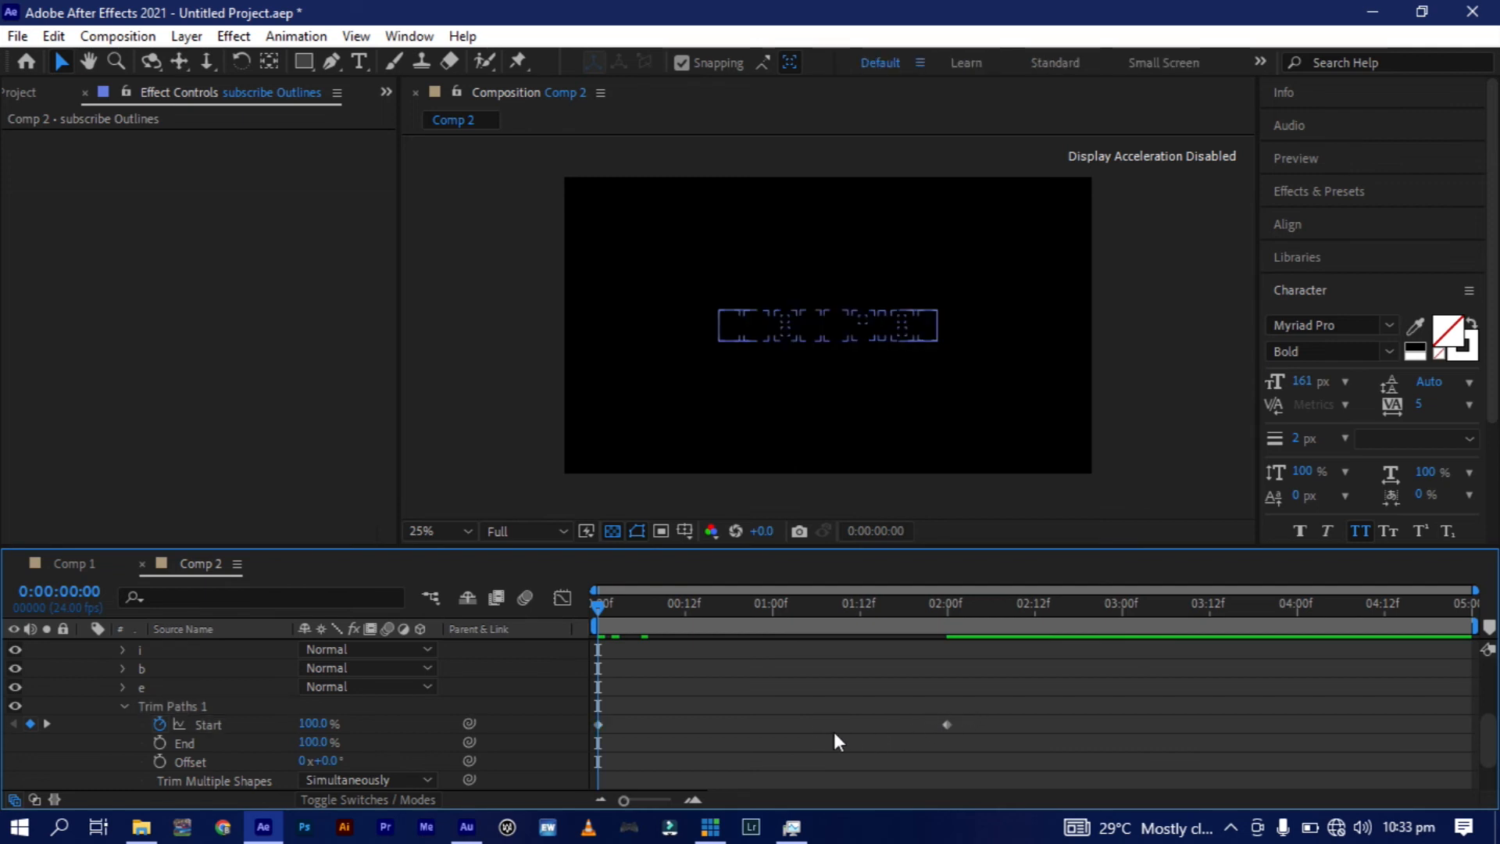
click(595, 730)
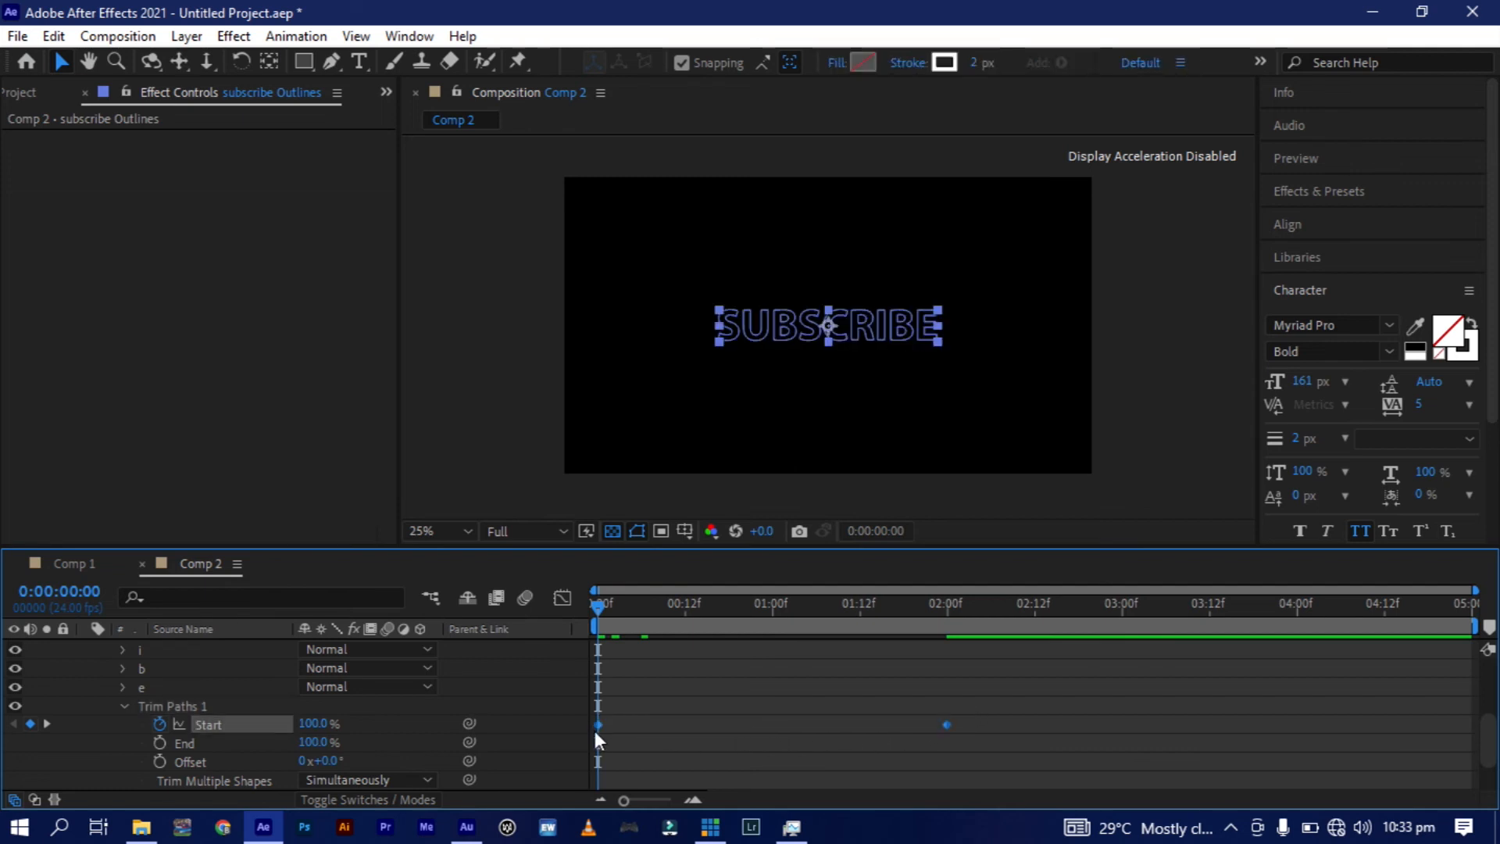
key(F9)
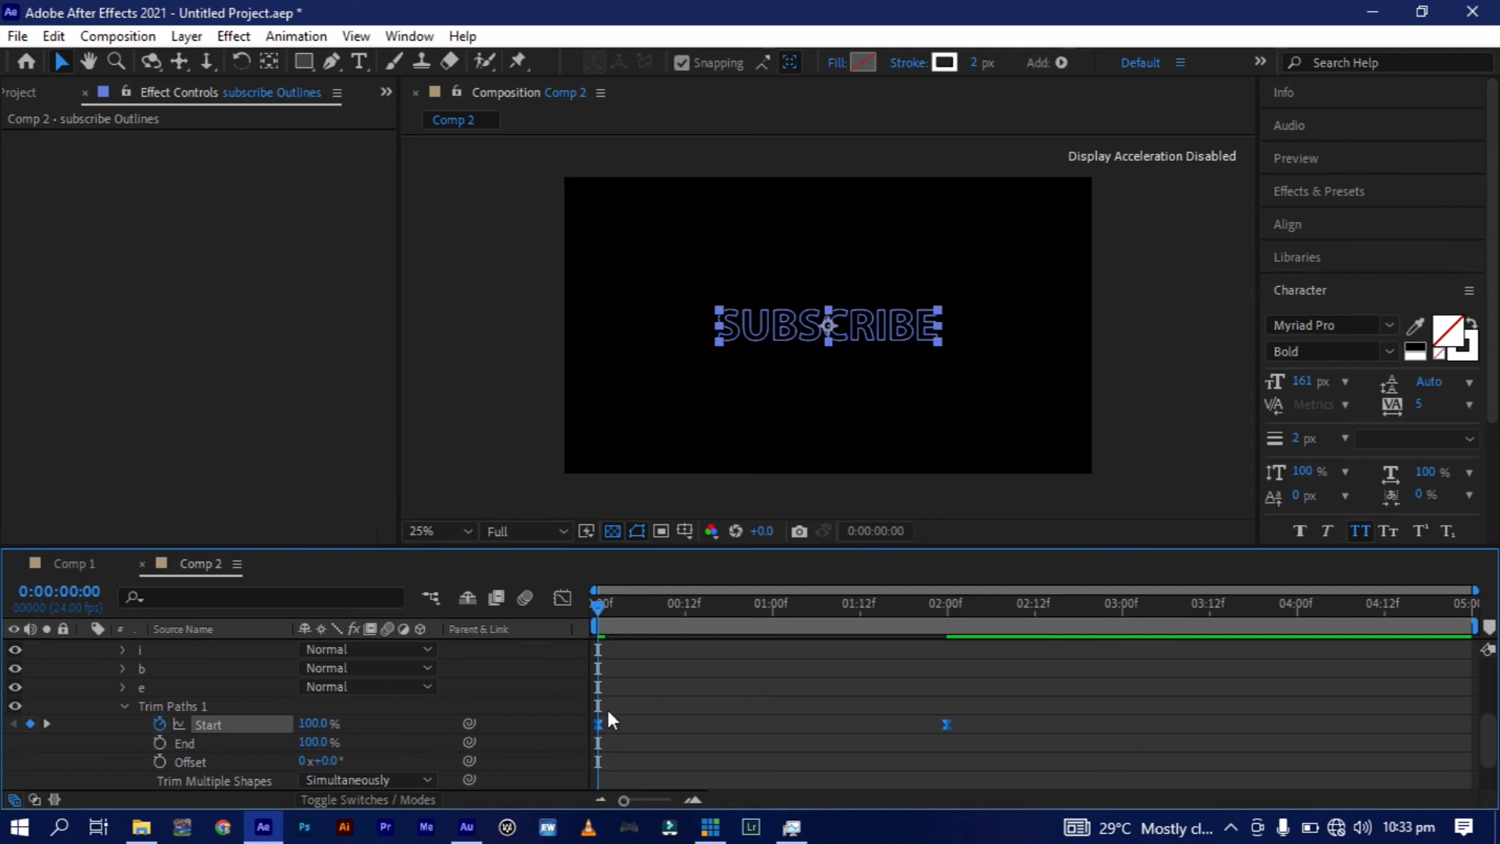
key(space)
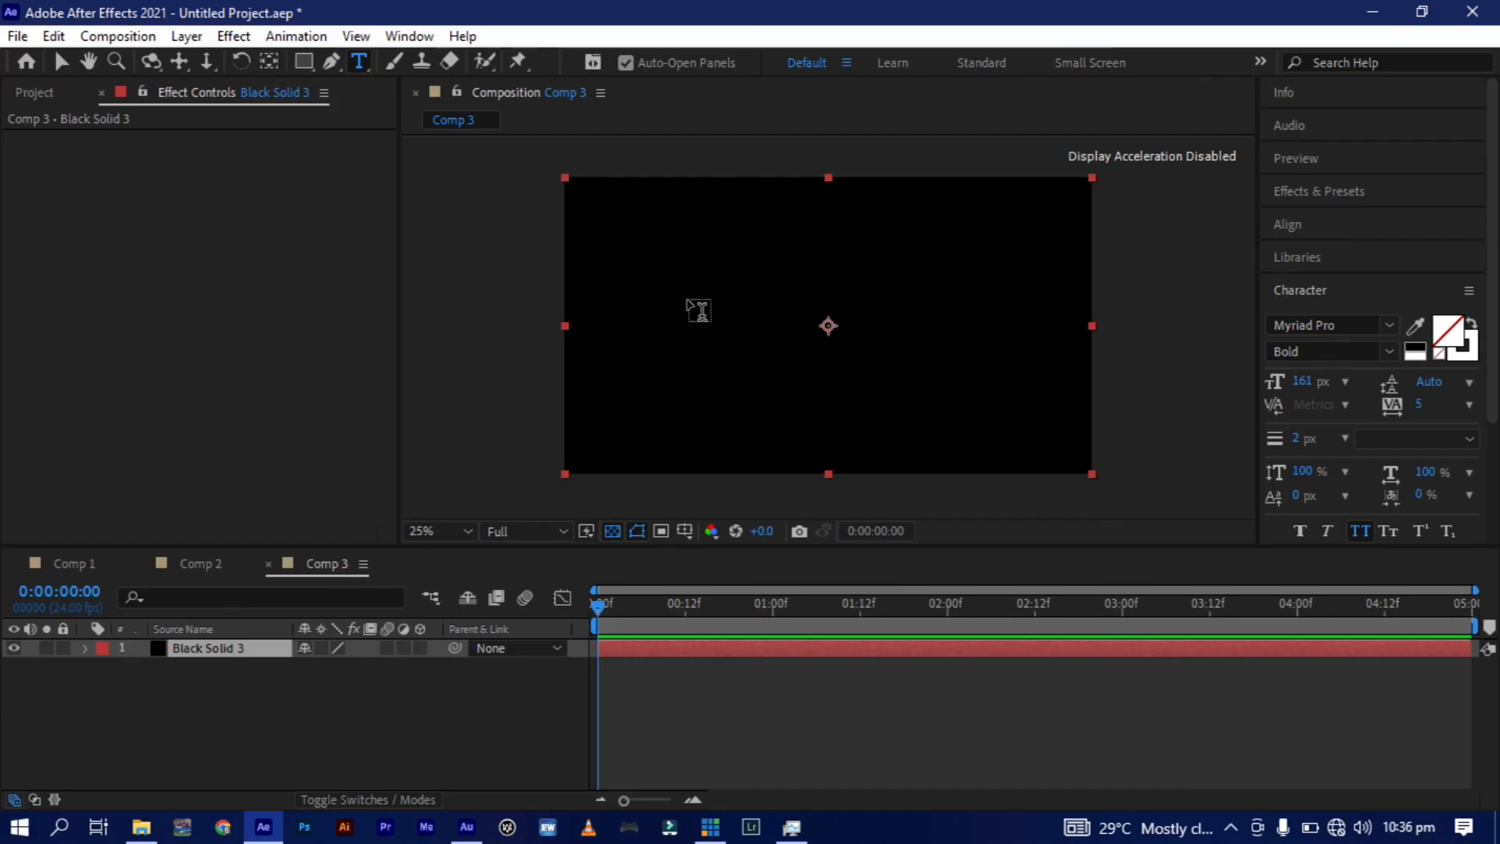
Create the text "flicker" above the black solid in Comp 3, centre its anchor point, and align it to the composition's centre.
click(688, 303)
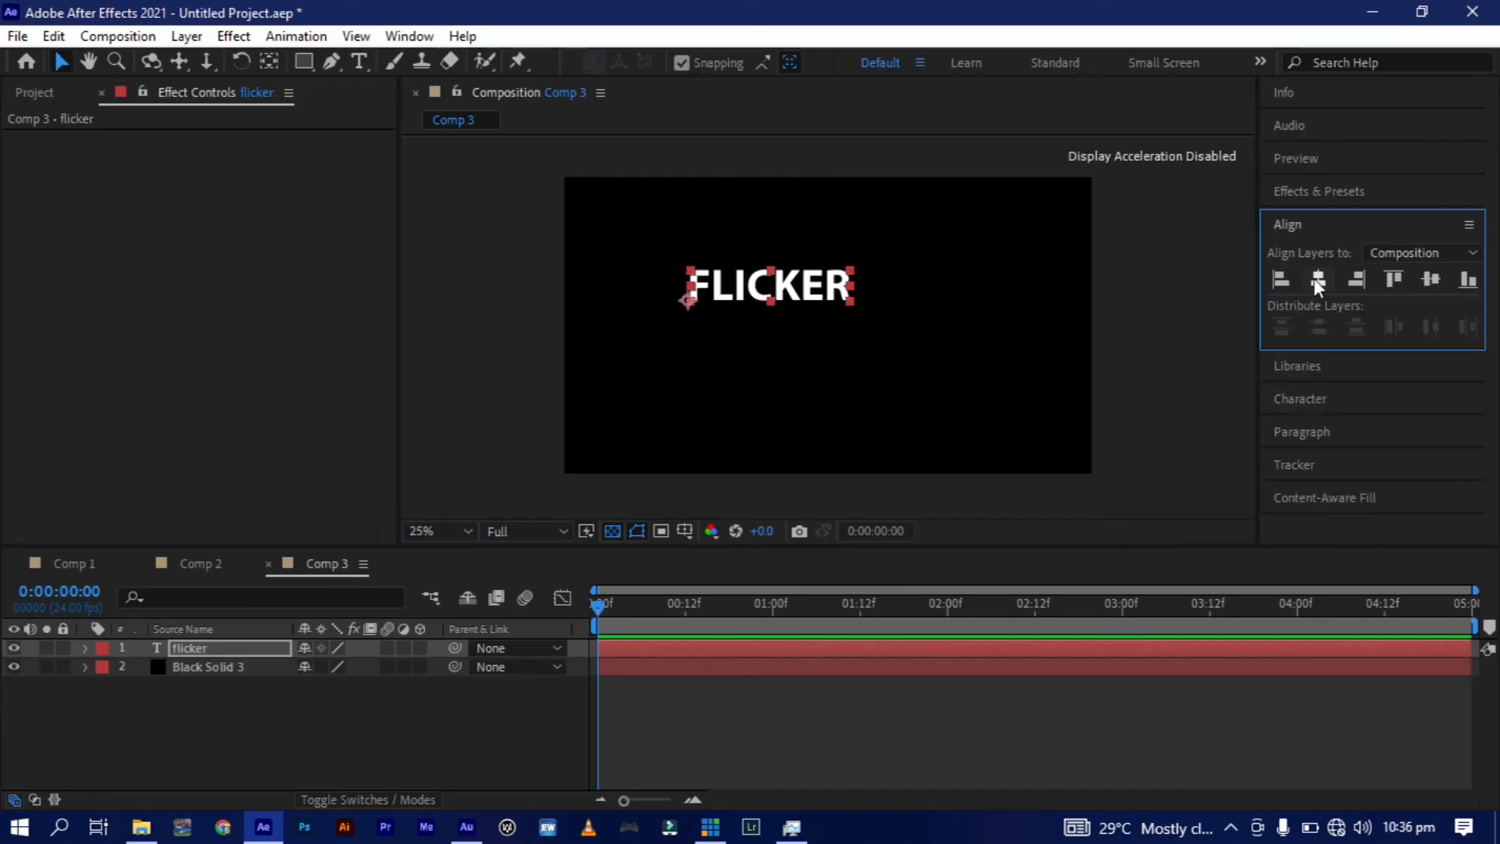
click(1319, 279)
click(1431, 279)
click(269, 61)
click(61, 61)
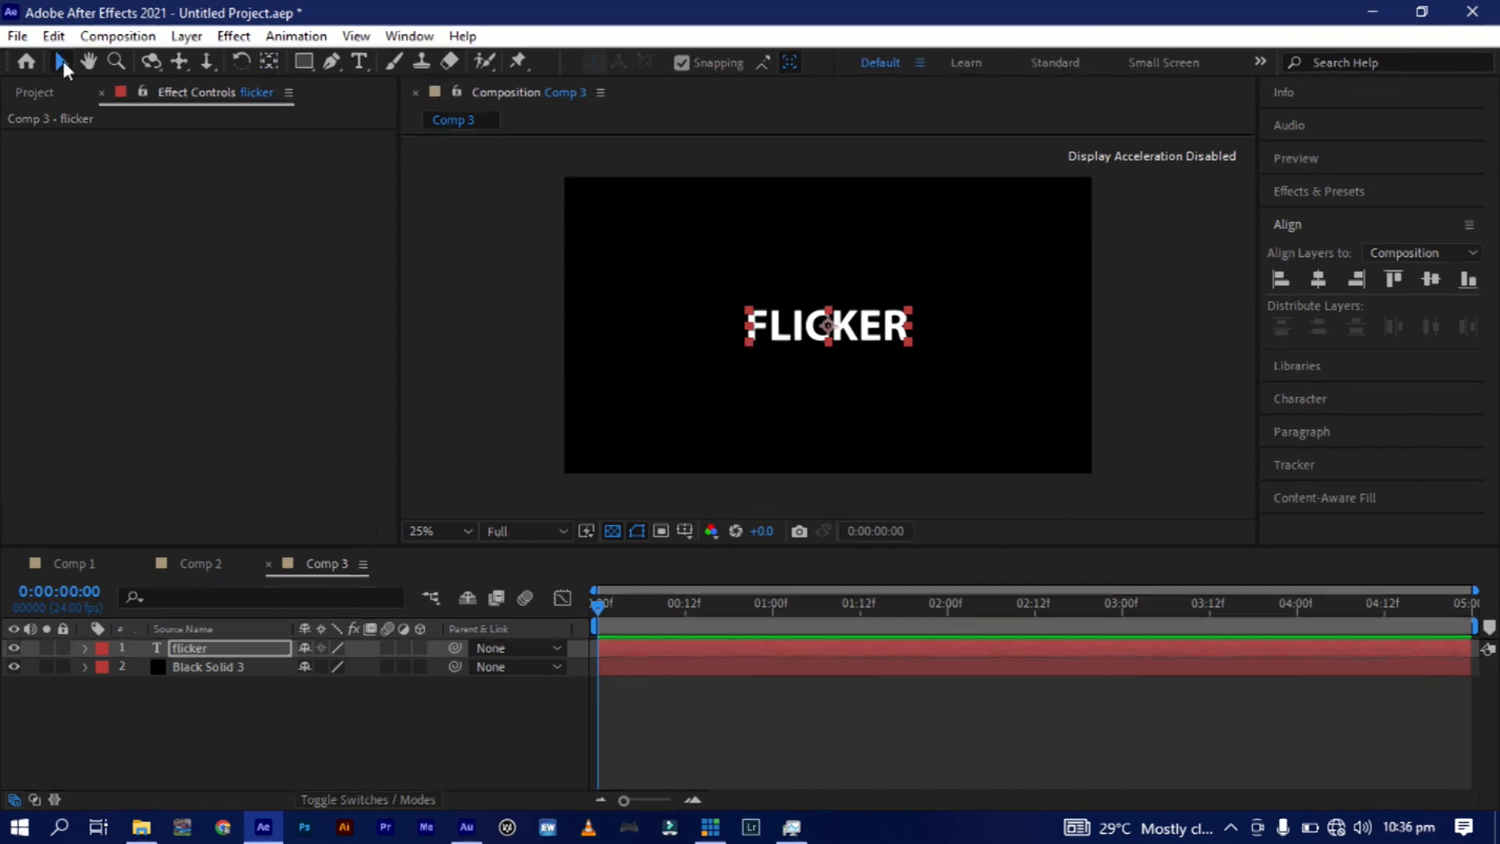
Add an Opacity text animator to the "flicker" layer and set its Opacity to 0%.
click(84, 649)
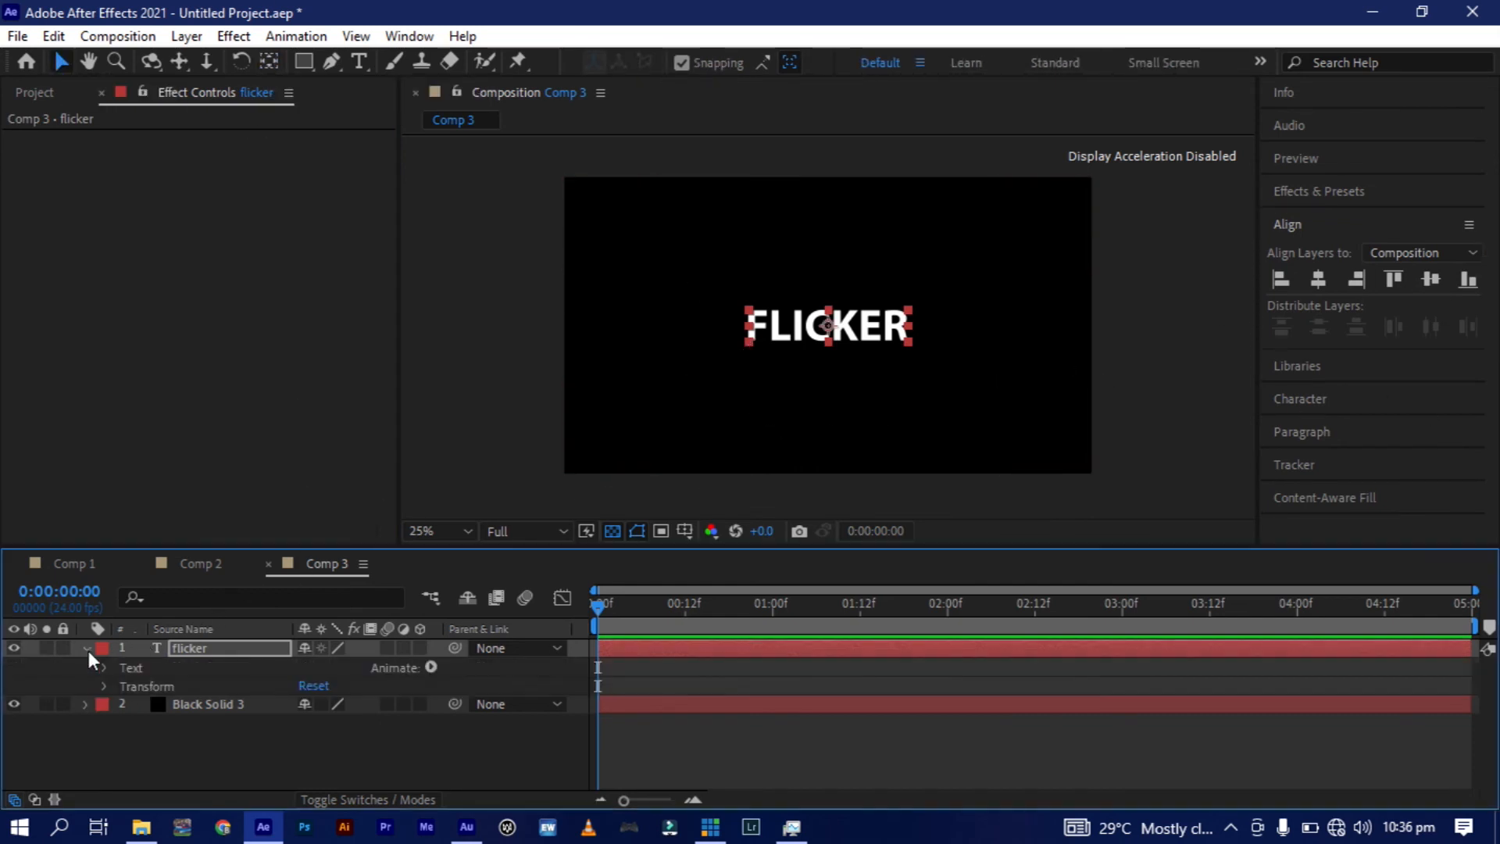
click(431, 668)
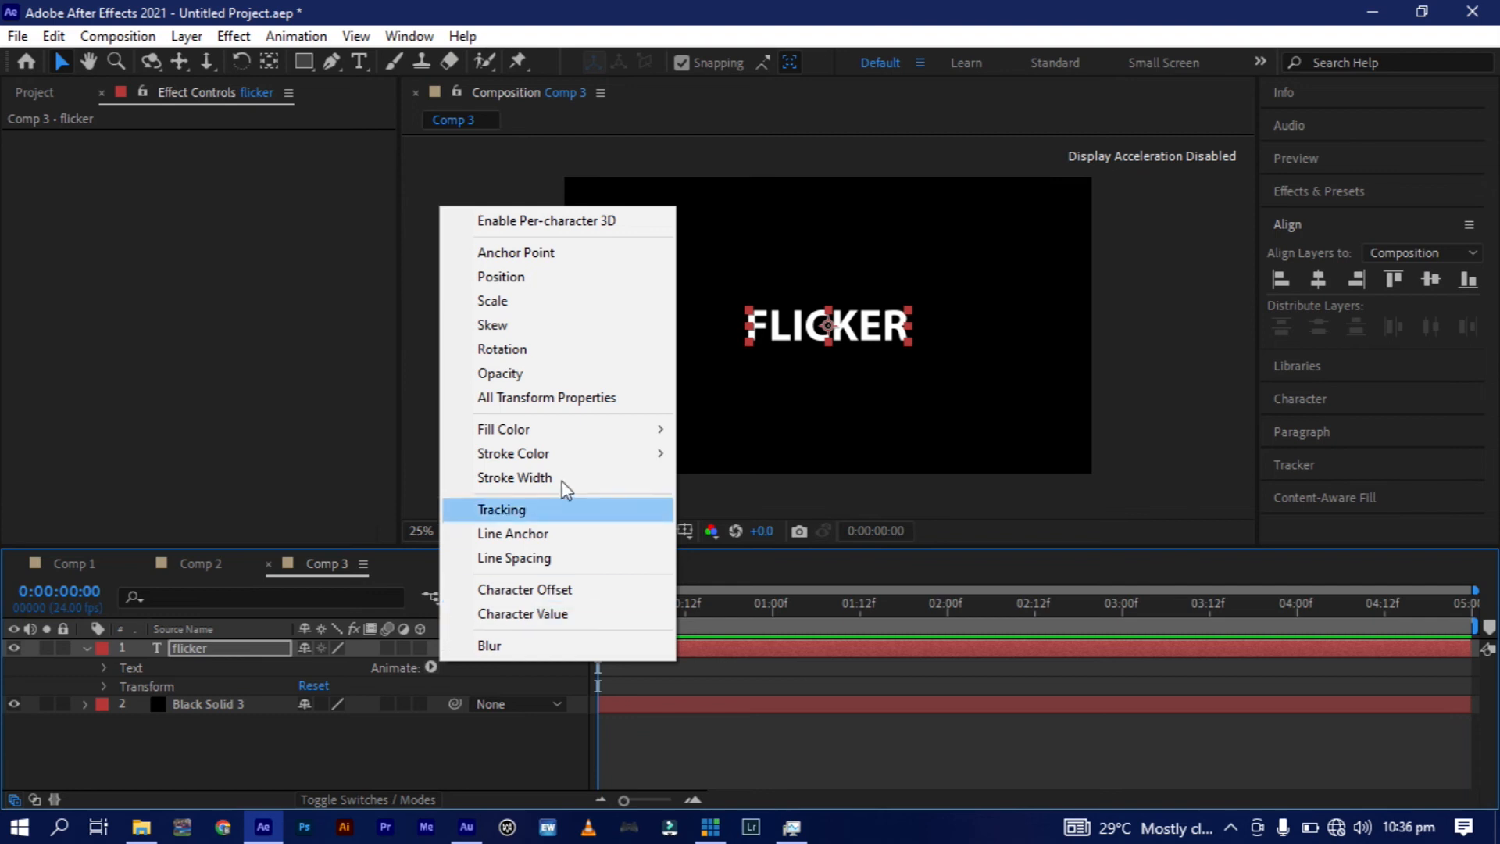
click(522, 375)
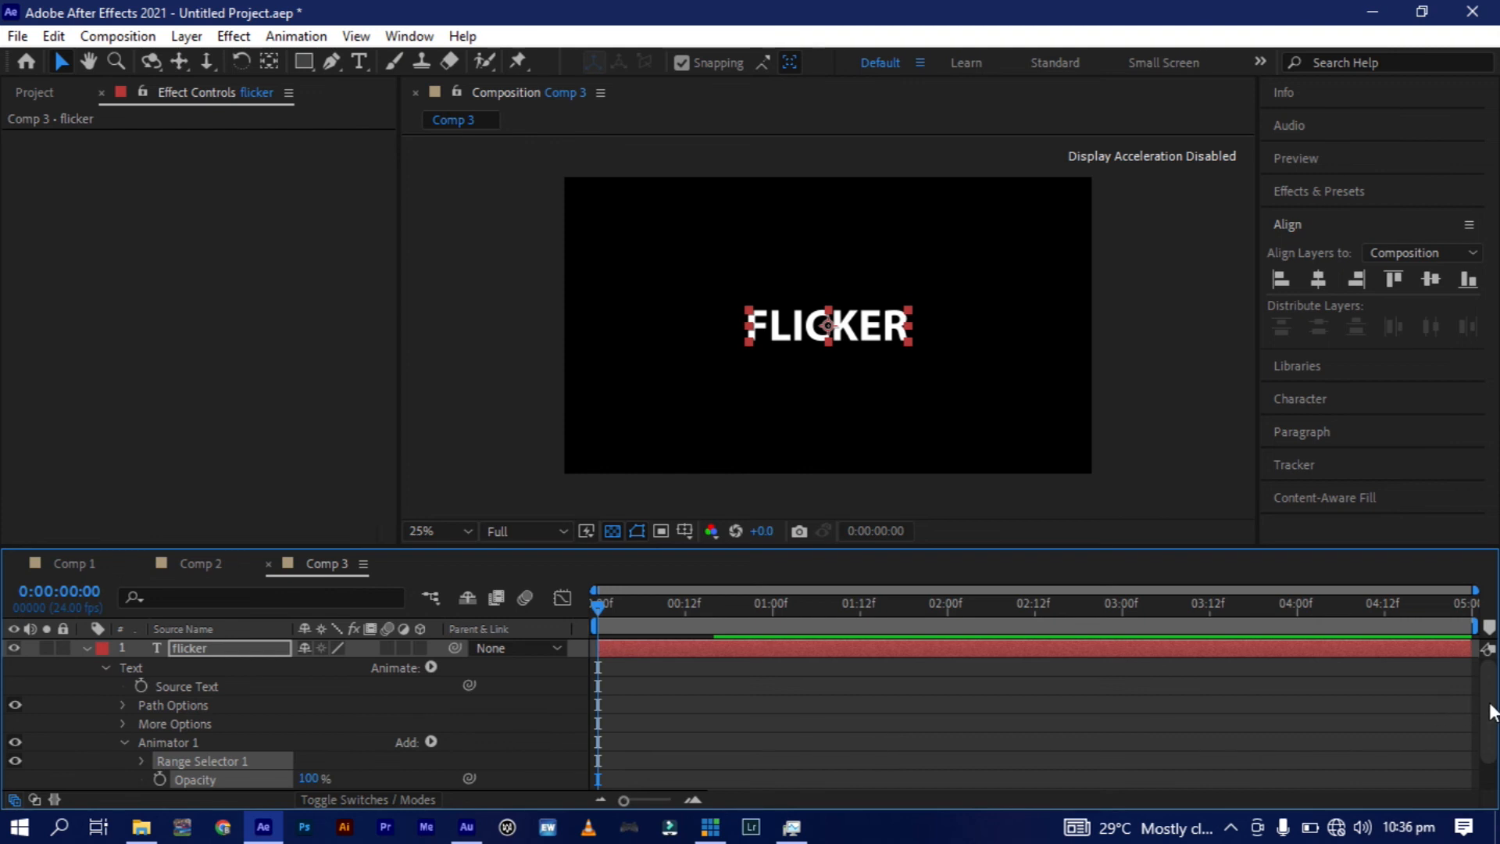
scroll(1491, 711, down, 2)
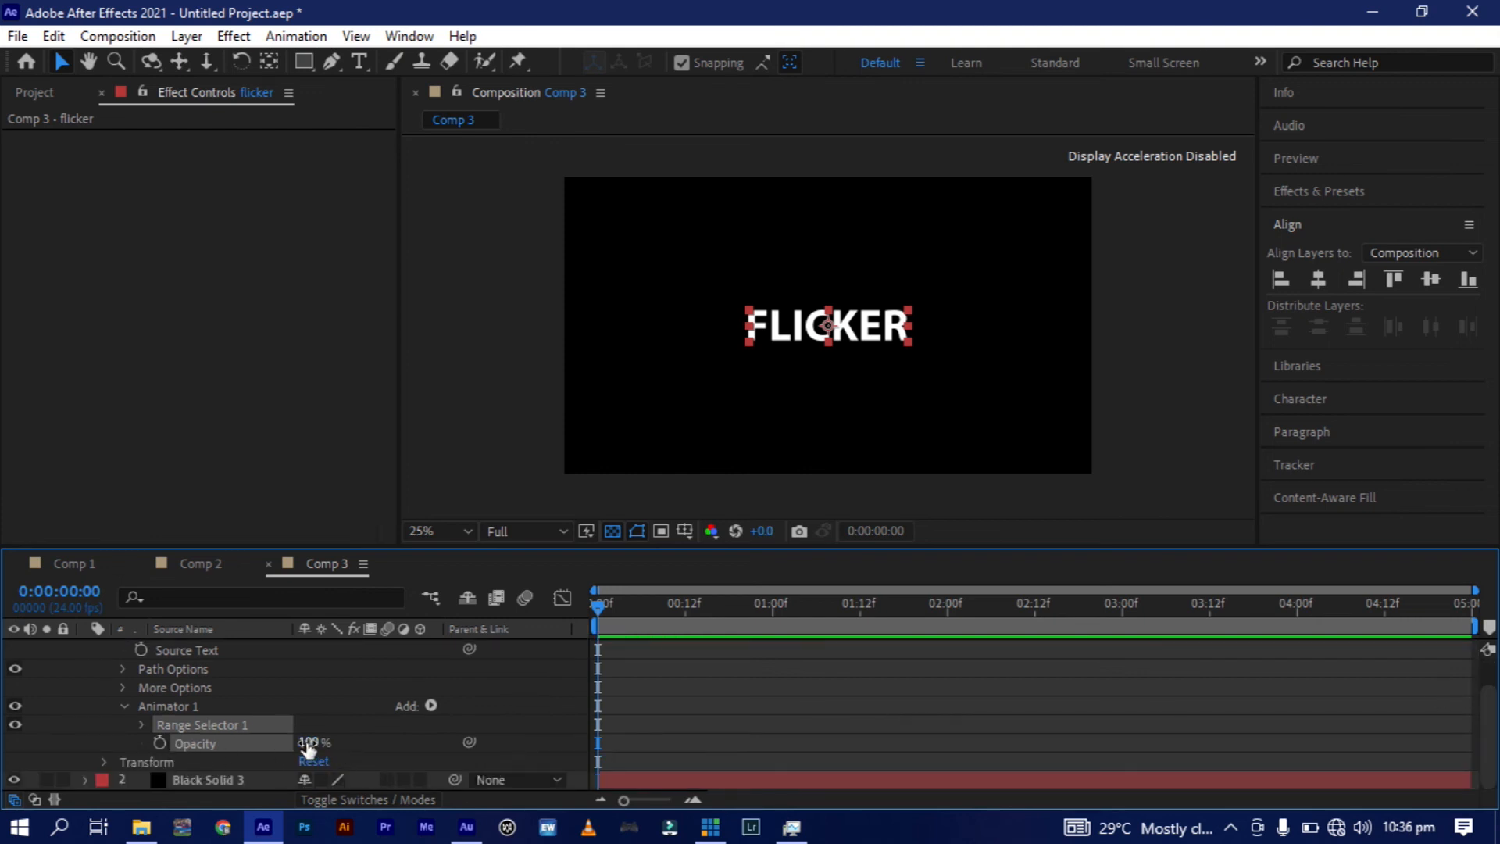
drag(307, 746, 4, 762)
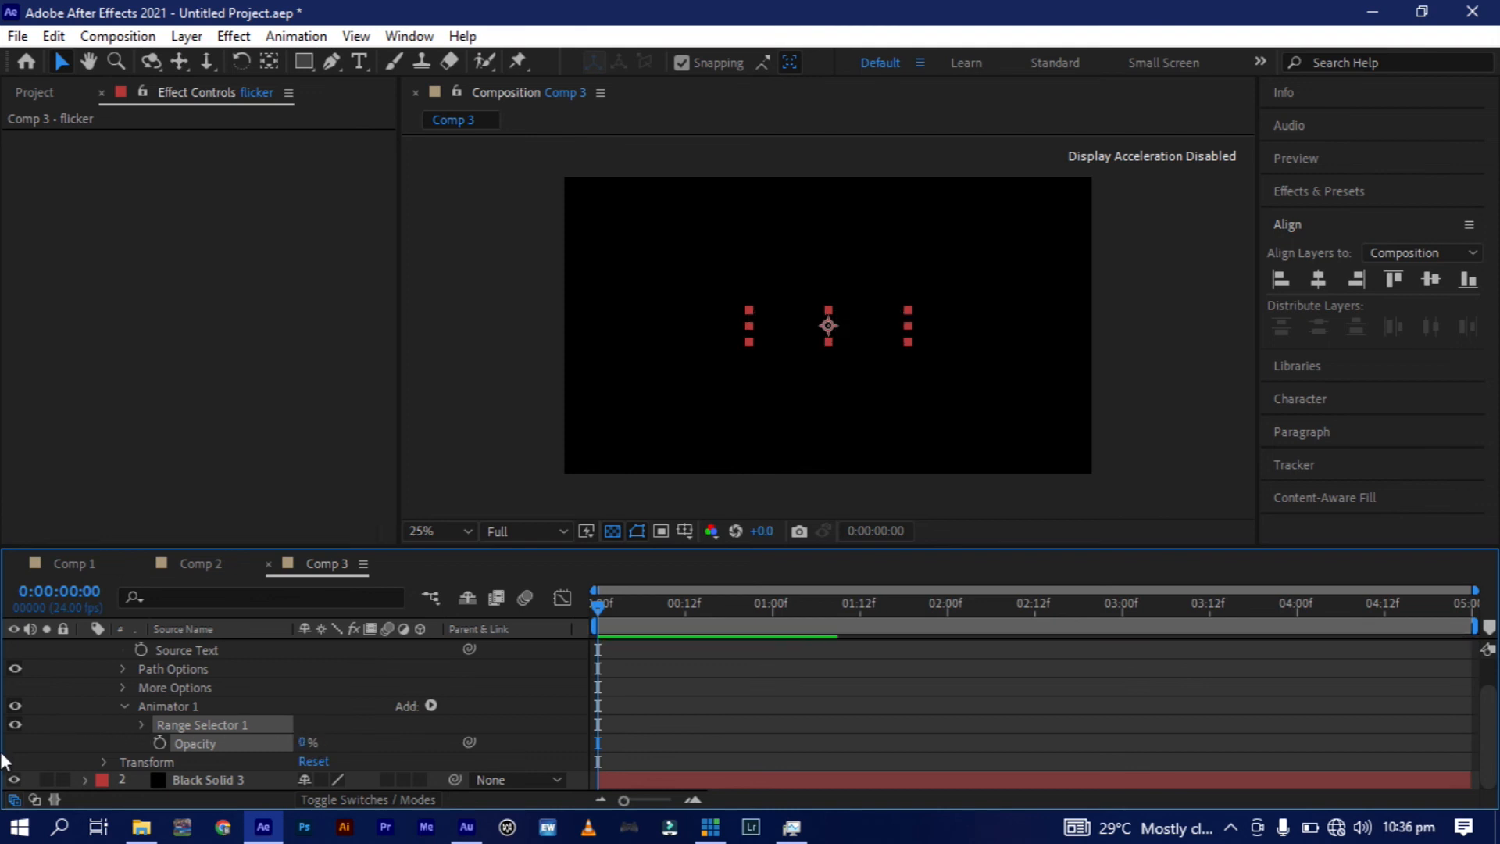
Keyframe Range Selector 1's Start at 100% at 0:00:01:00 and 0% at 0:00:00:00, and preview the reveal.
click(142, 724)
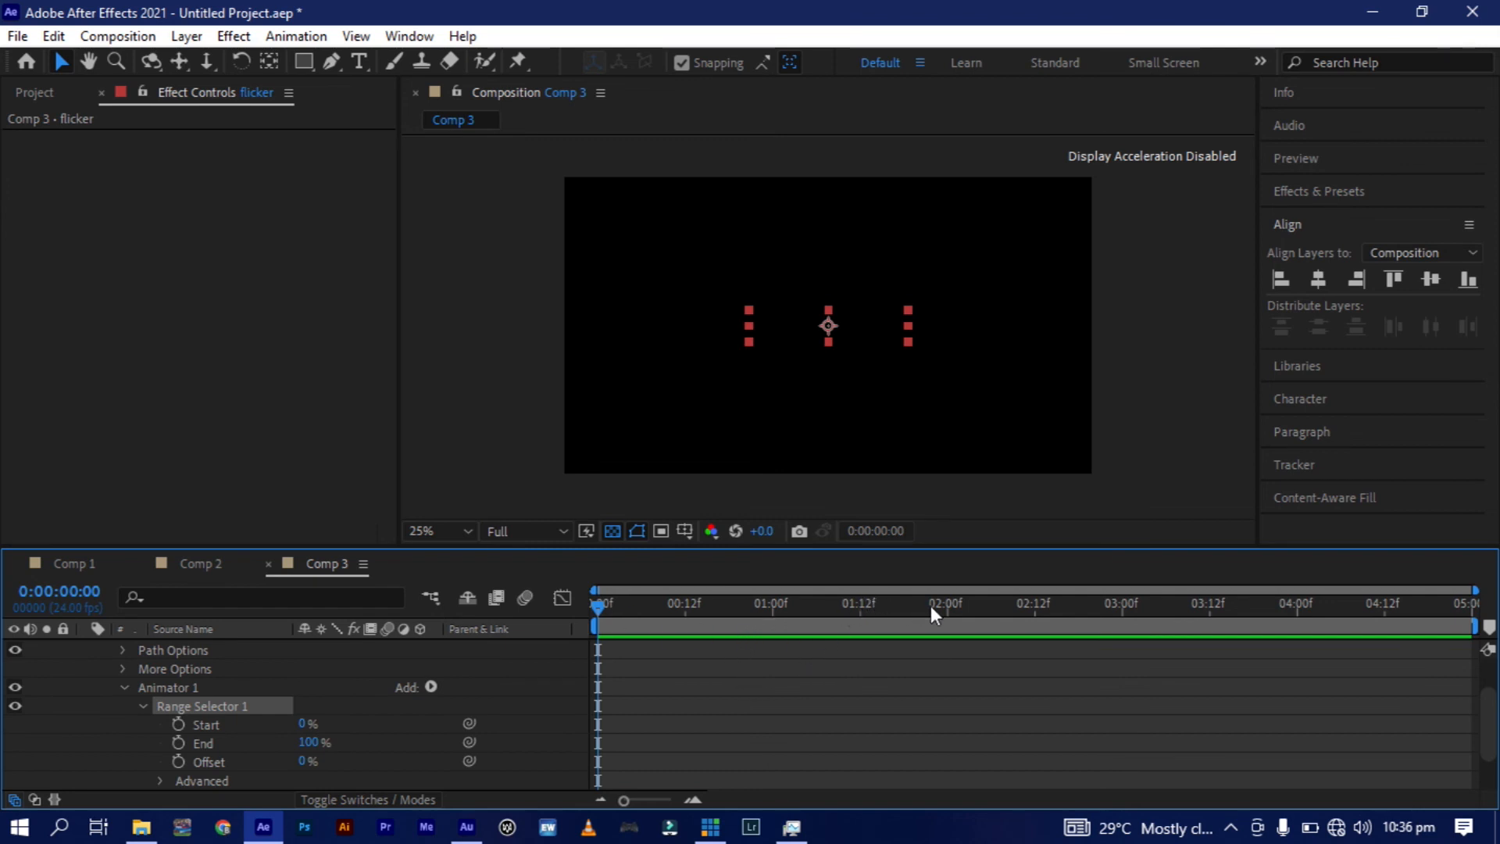
click(772, 607)
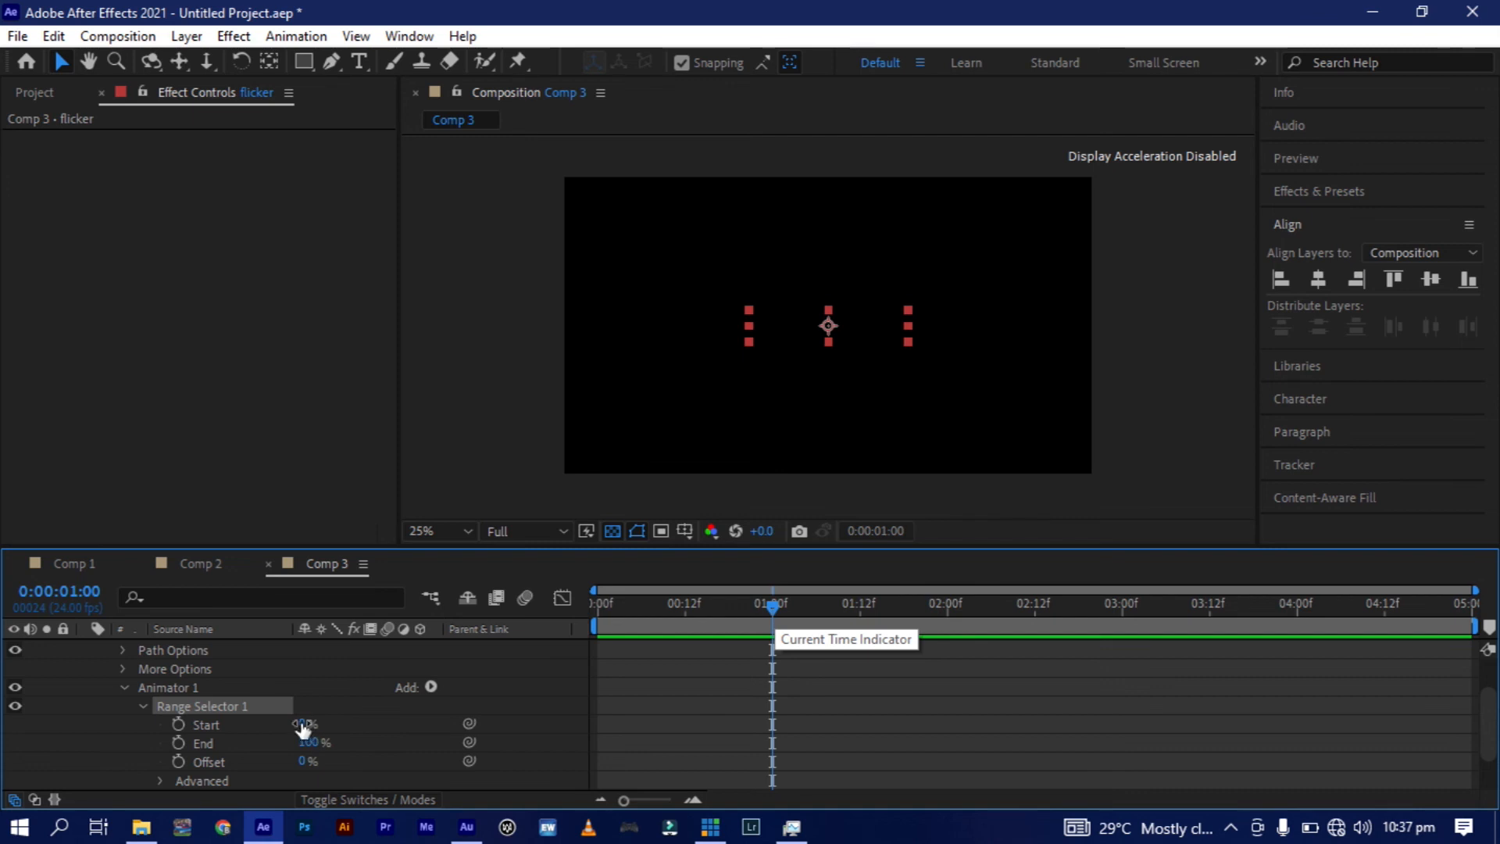
drag(303, 729, 529, 735)
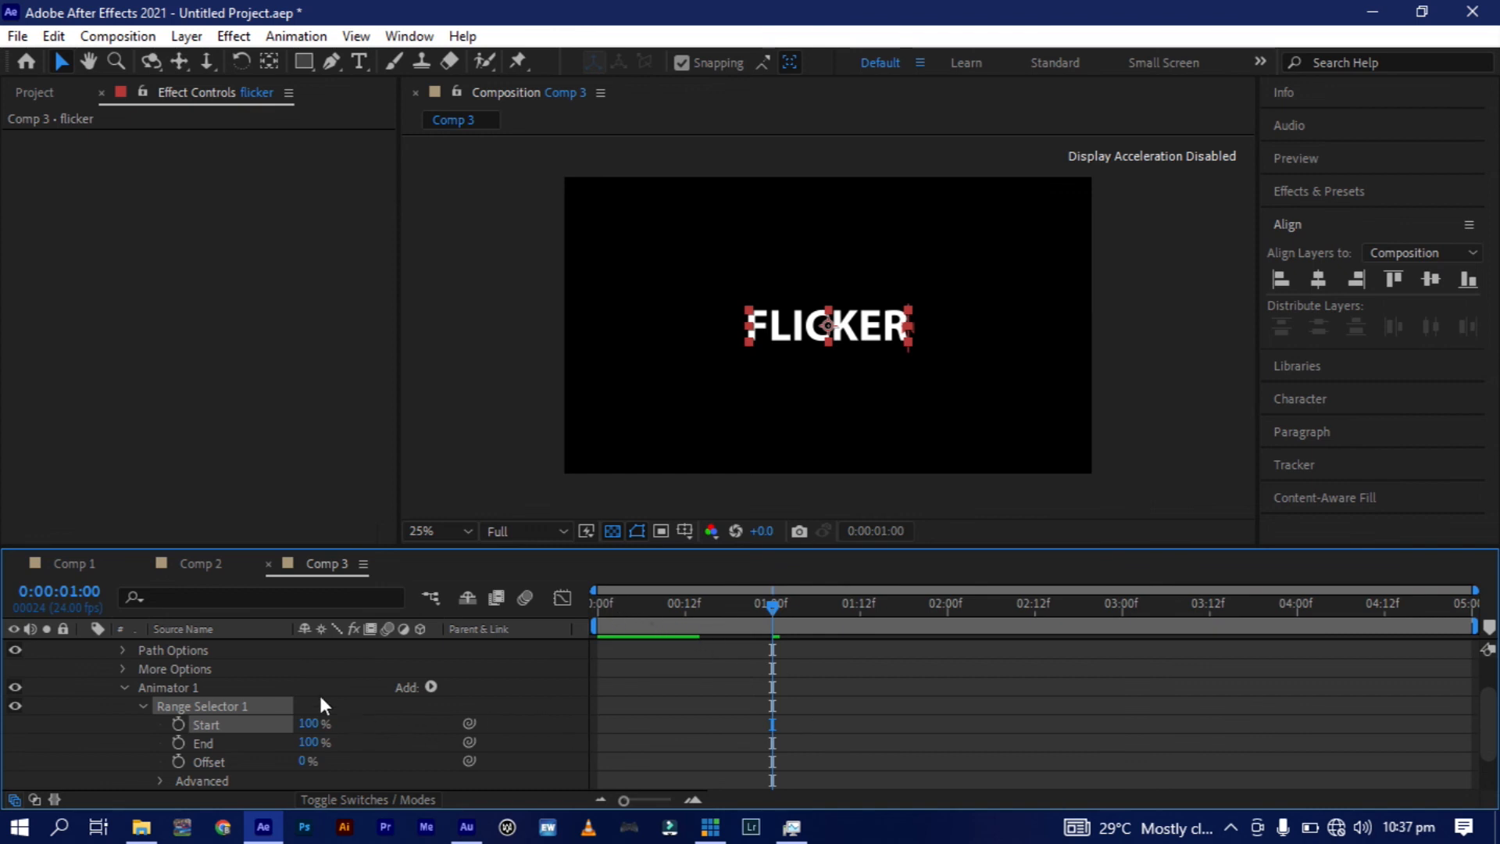
click(189, 716)
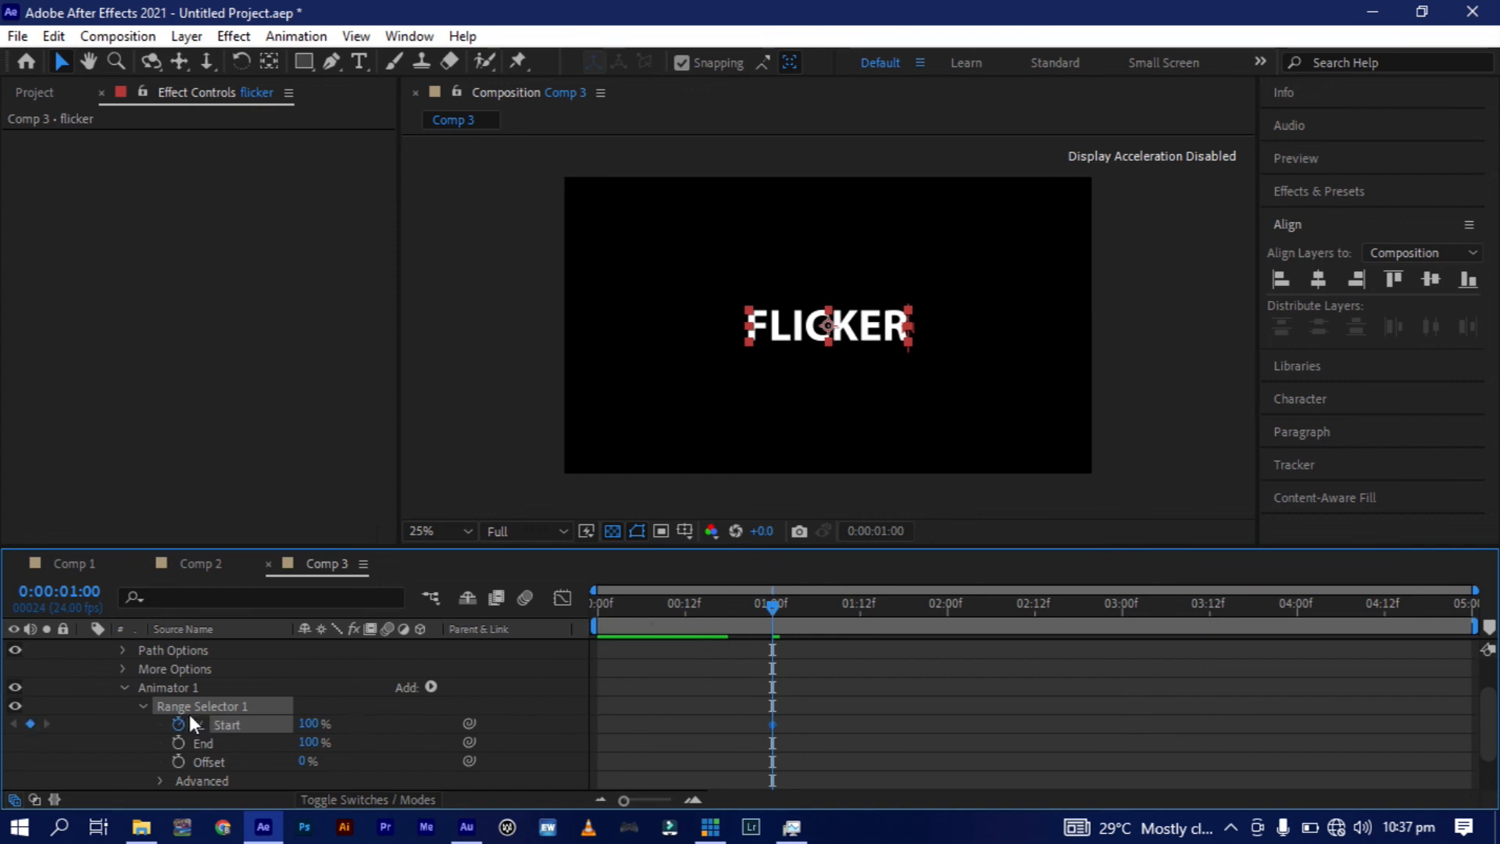
click(593, 607)
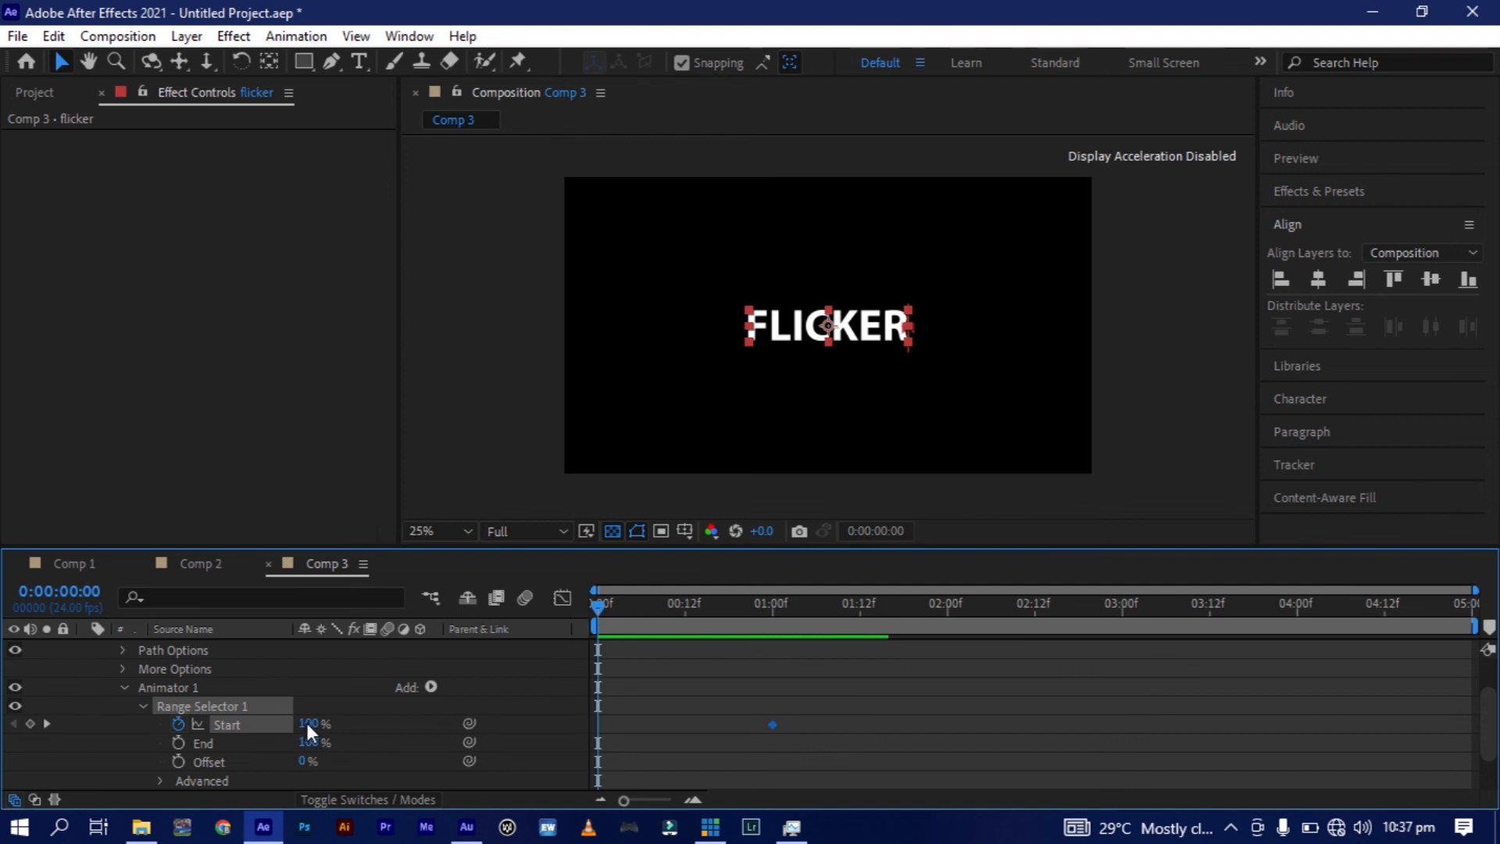
drag(308, 725, 219, 726)
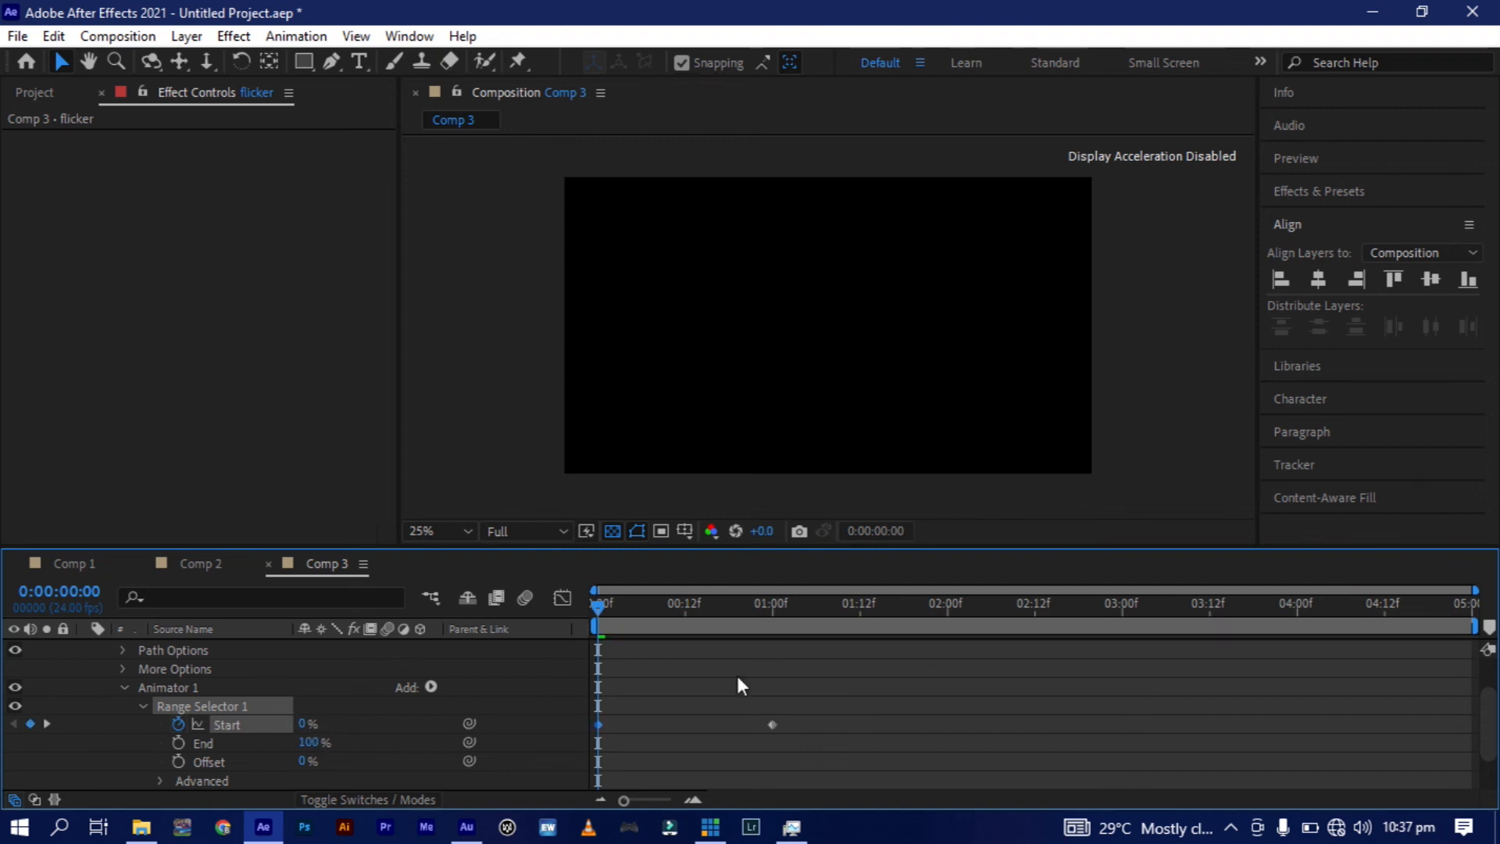
key(space)
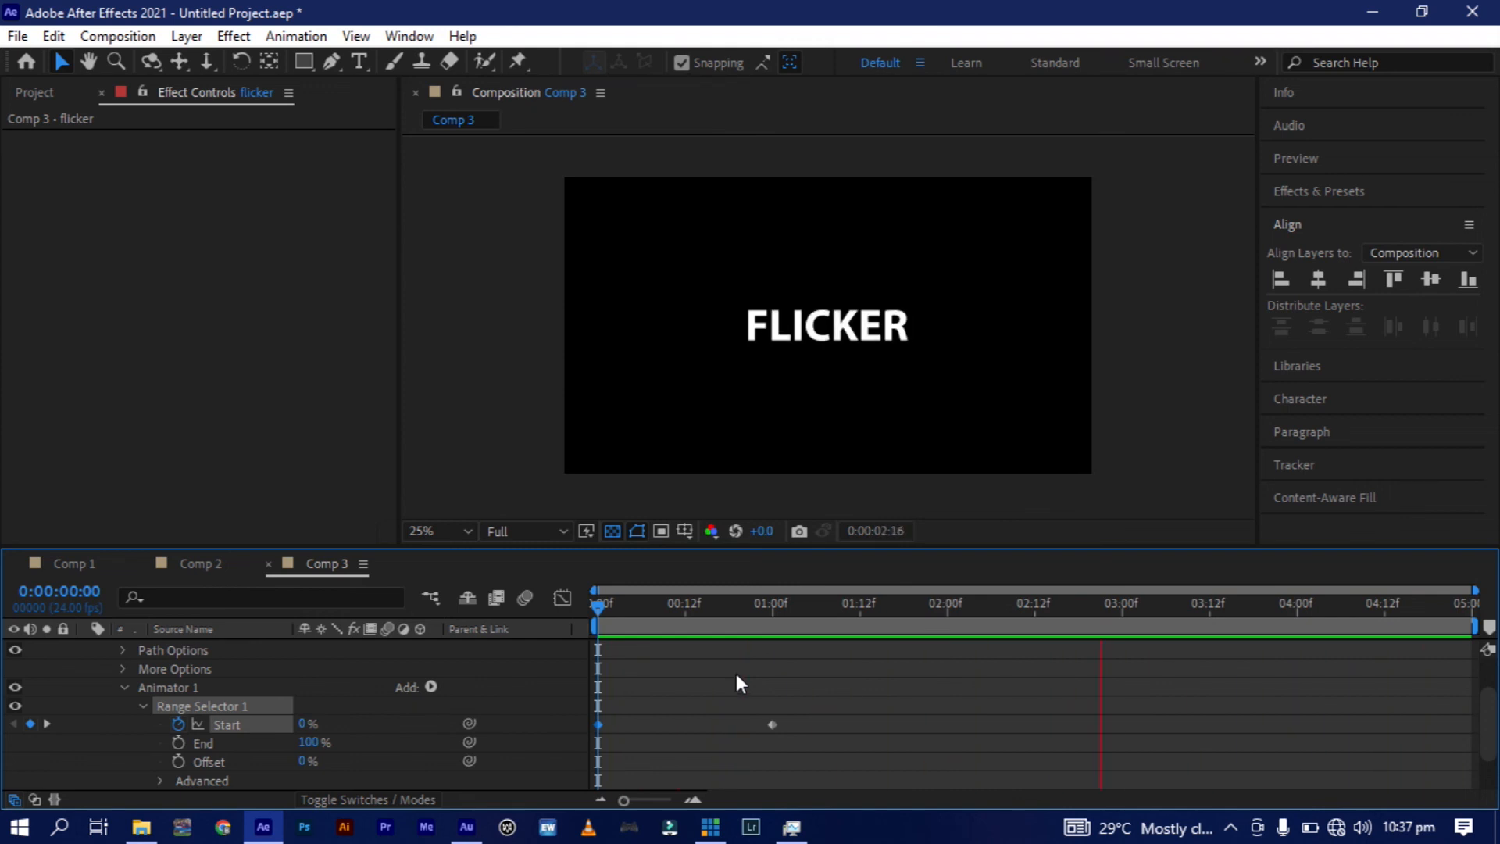
key(space)
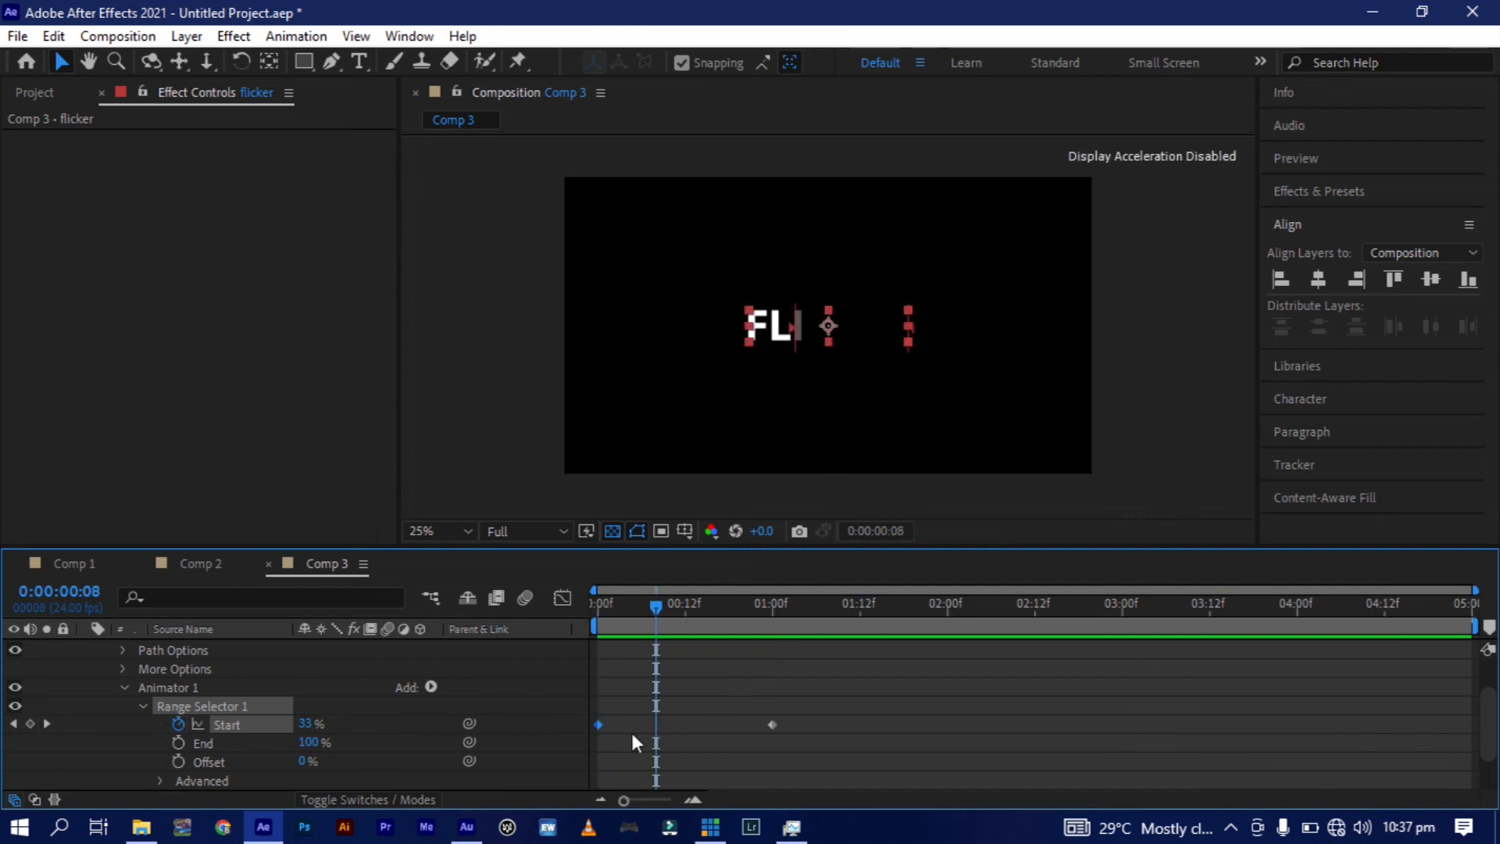
Keyframe Range Selector 1's End at 100% at 0:00:00:00, 20% at 0:00:00:12 and 100% at 0:00:01:00.
click(598, 600)
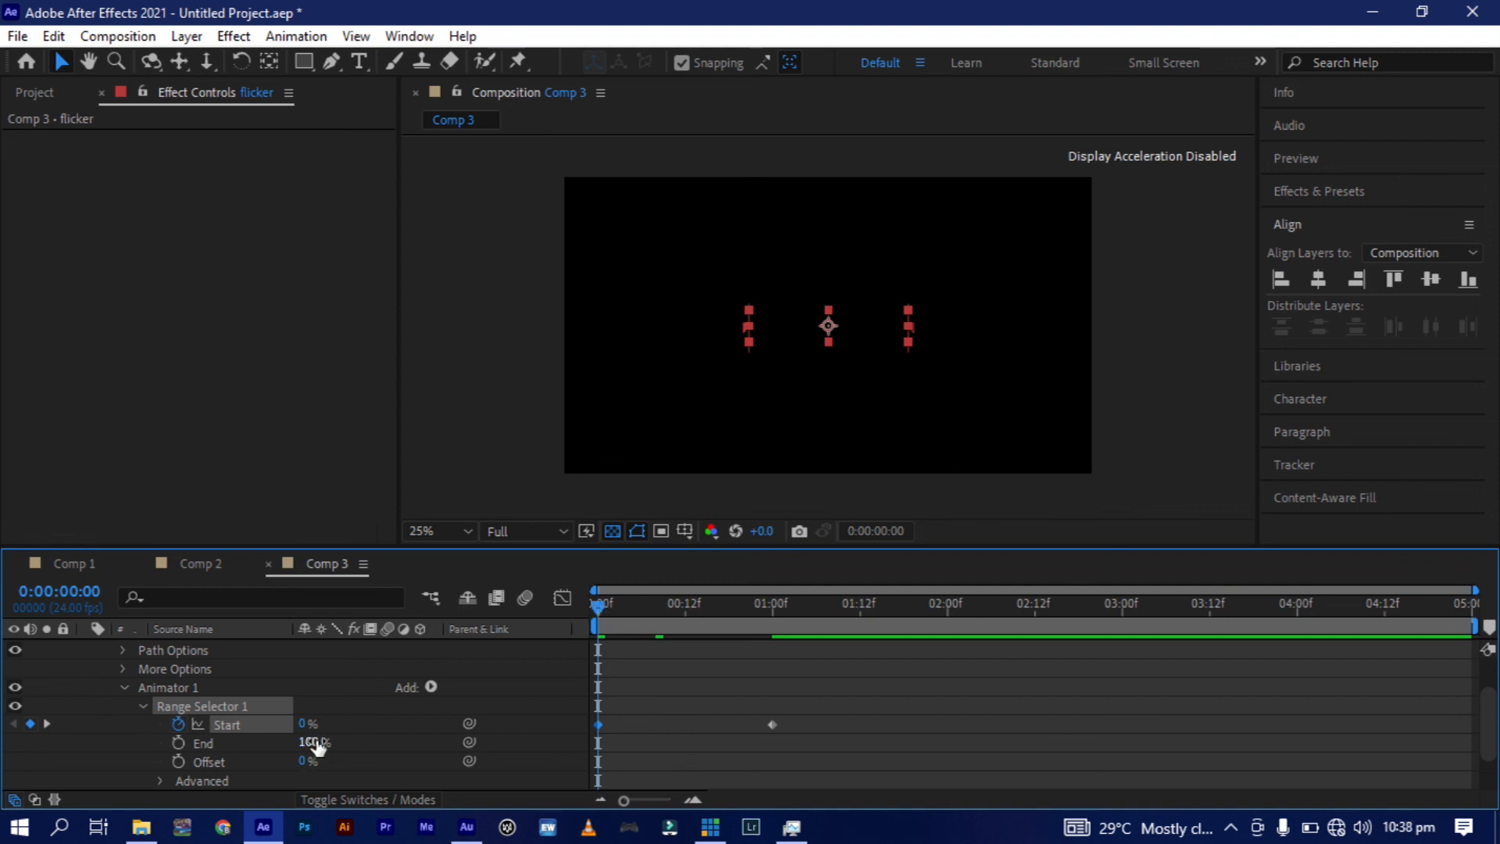
click(178, 742)
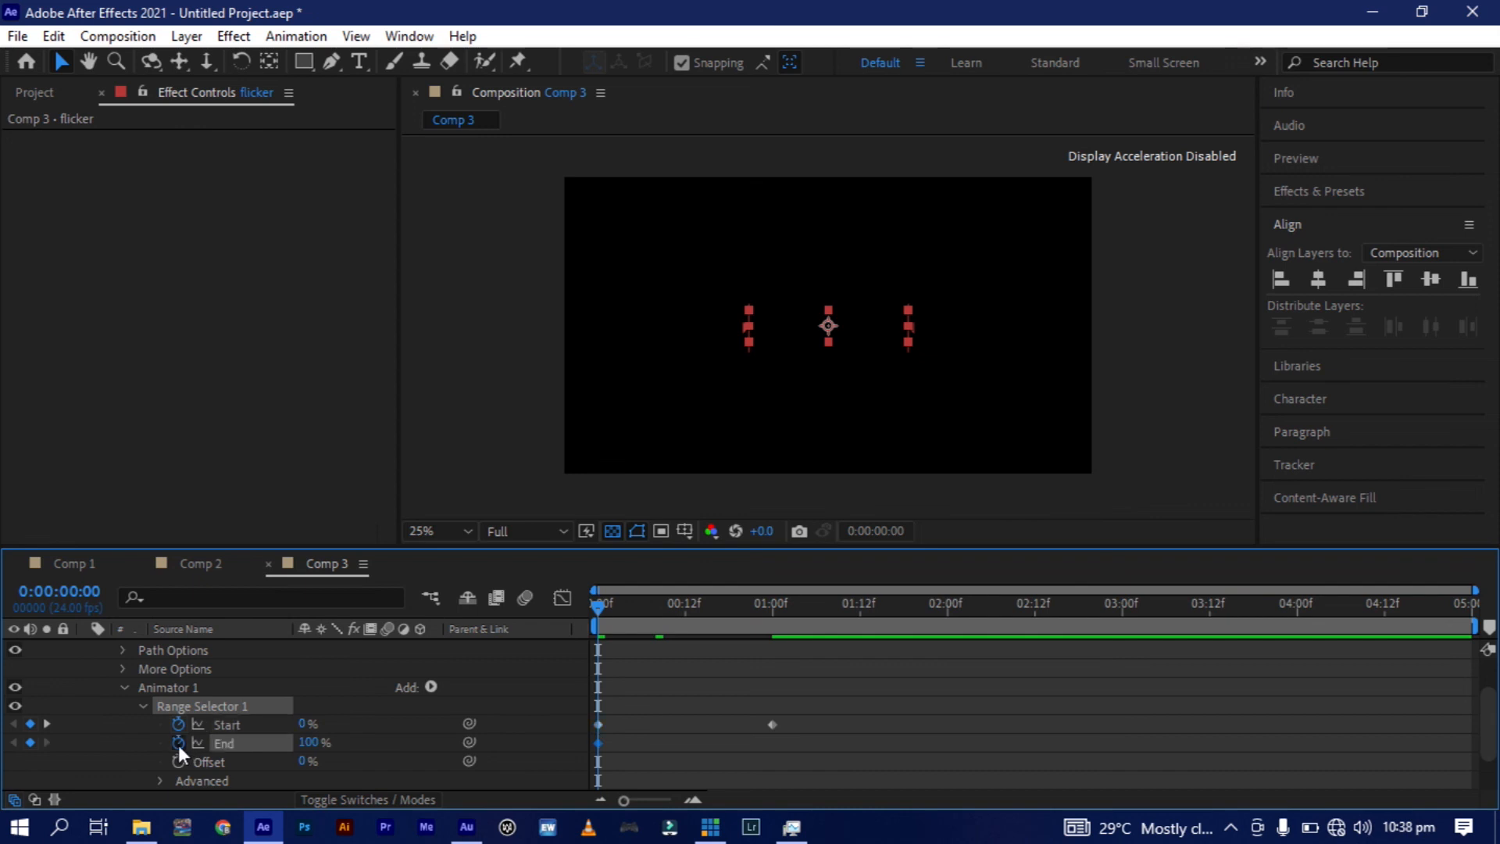
click(686, 617)
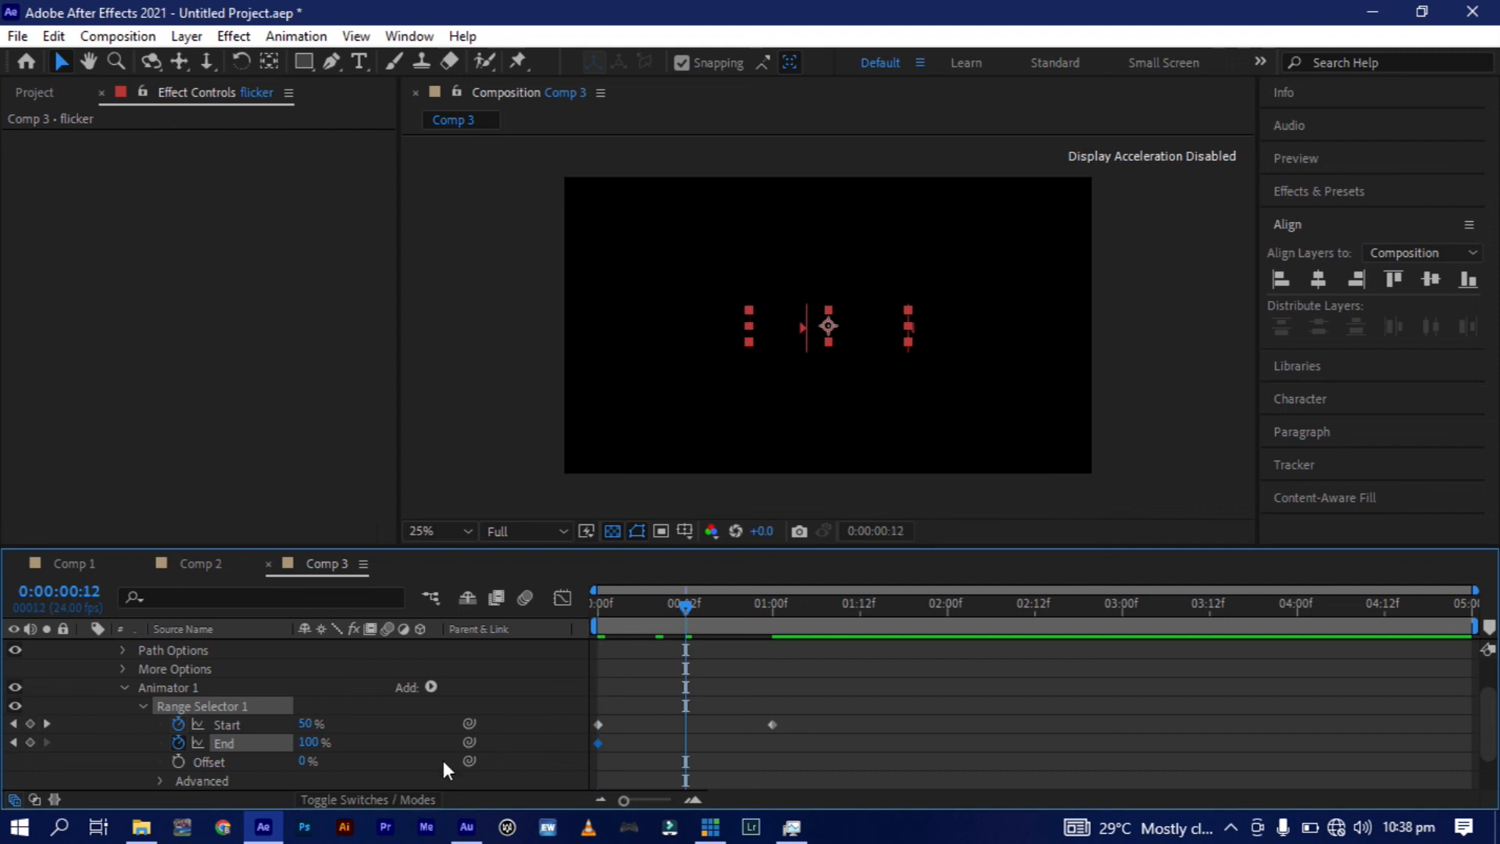
click(307, 743)
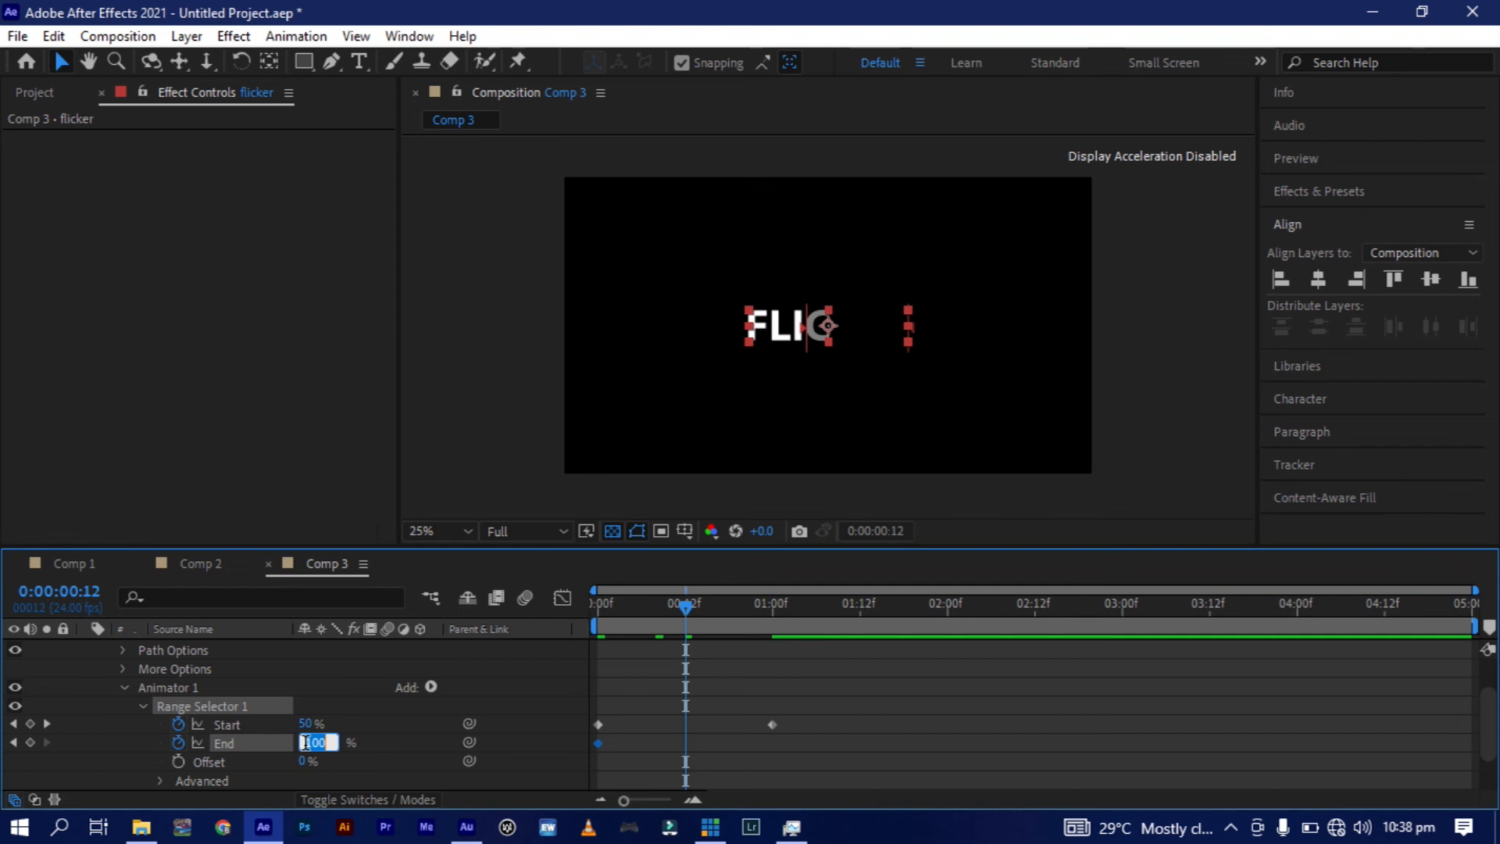
text(20)
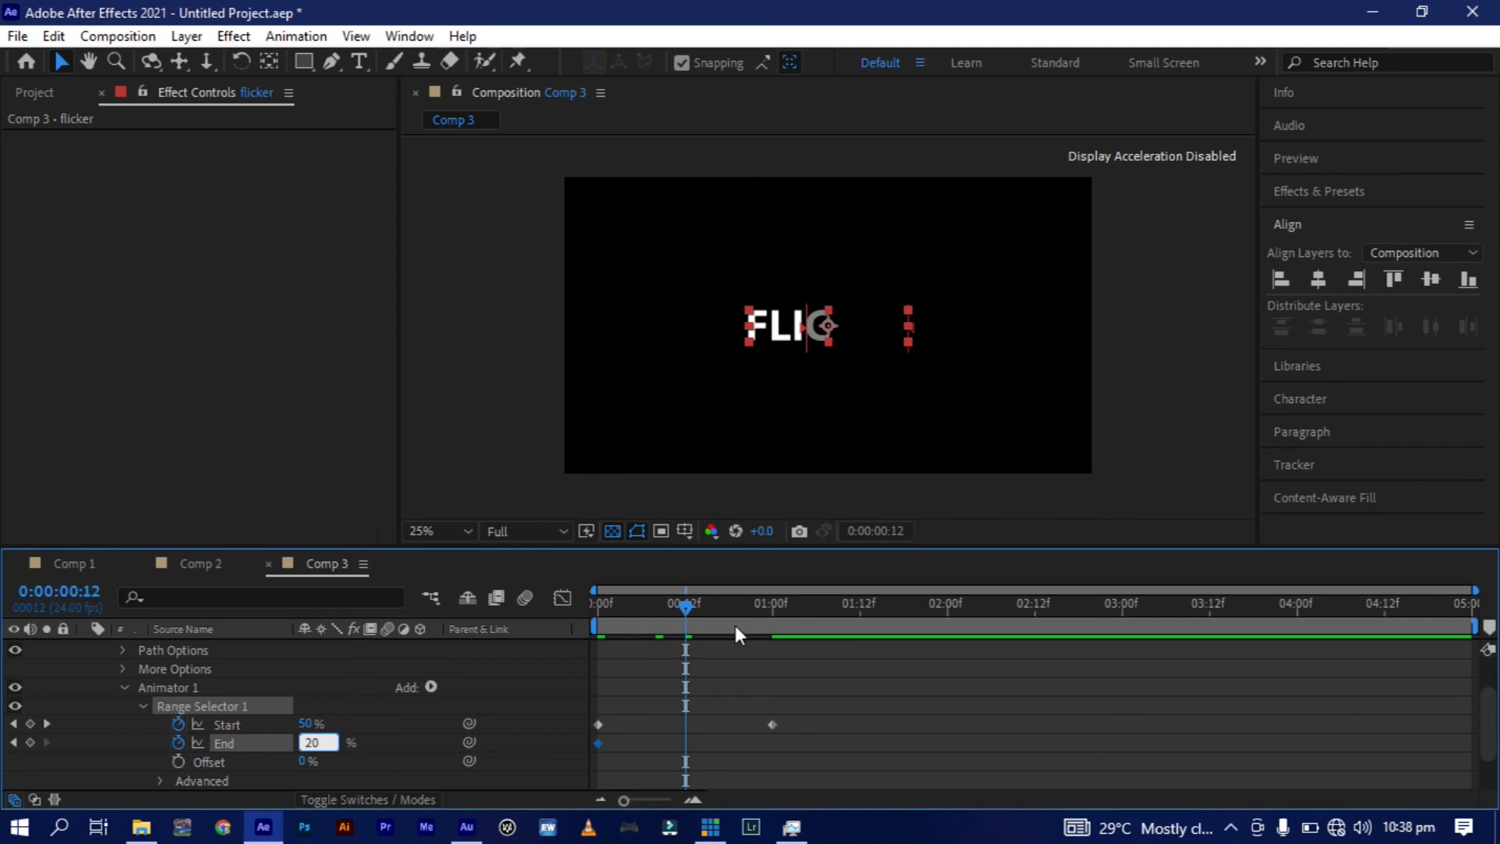
click(770, 608)
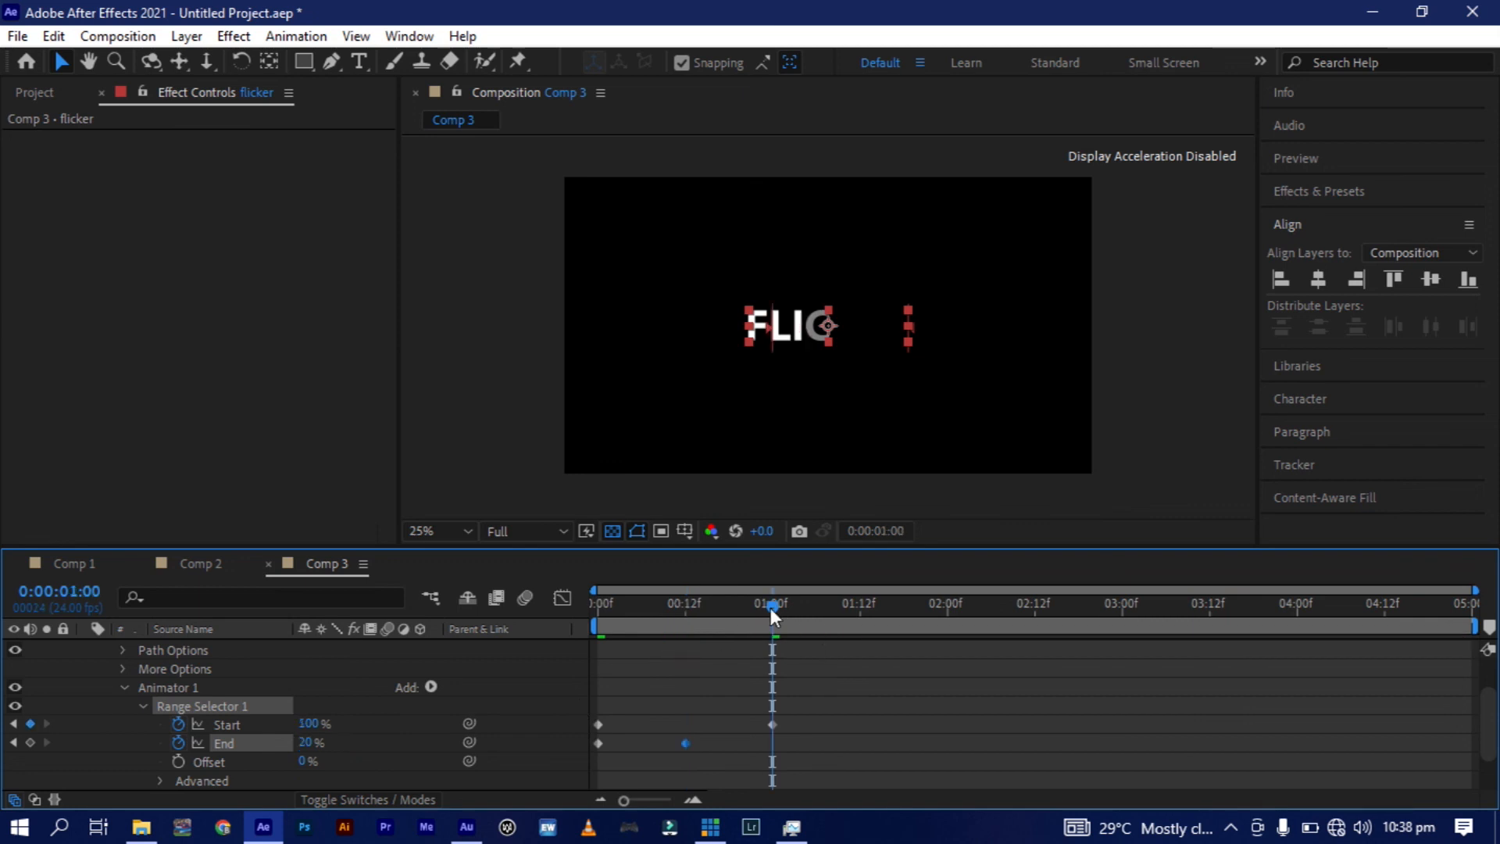
click(303, 739)
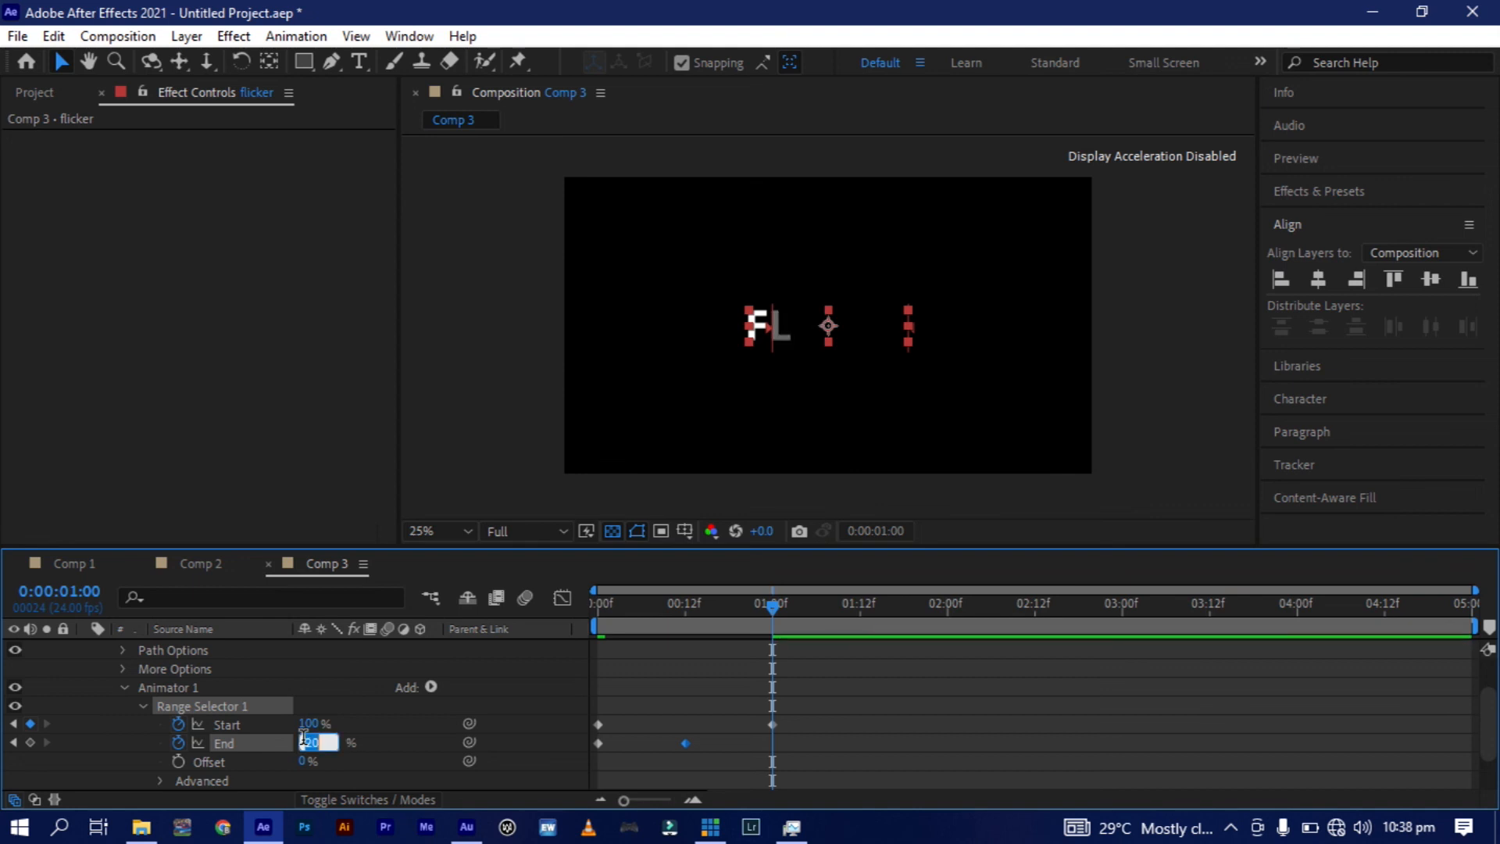
text(100)
click(823, 753)
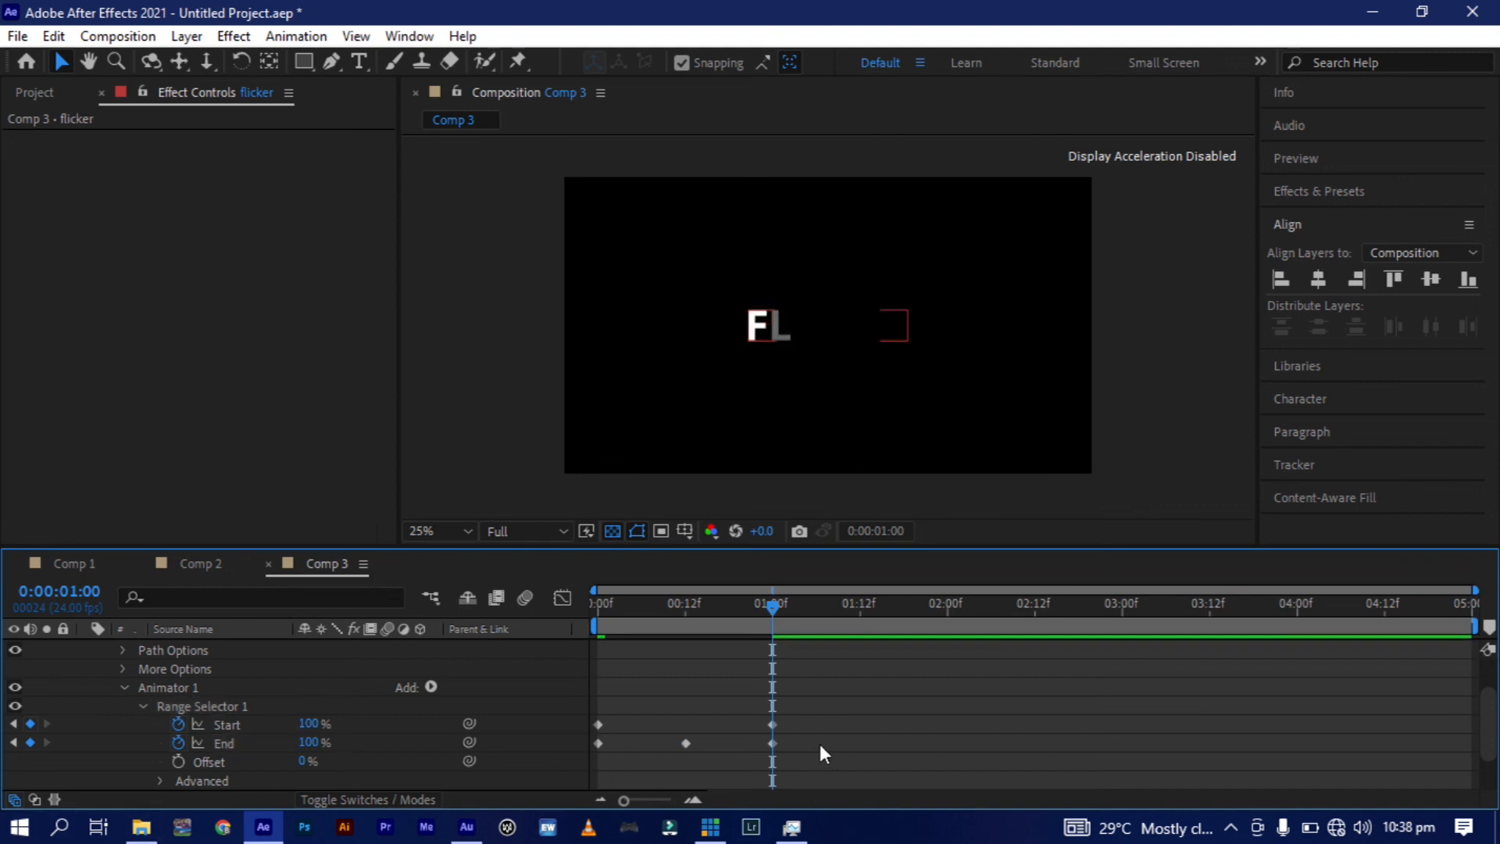
Preview the "flicker" text animation from the start of Comp 3 and reveal the range selector's remaining properties.
click(598, 600)
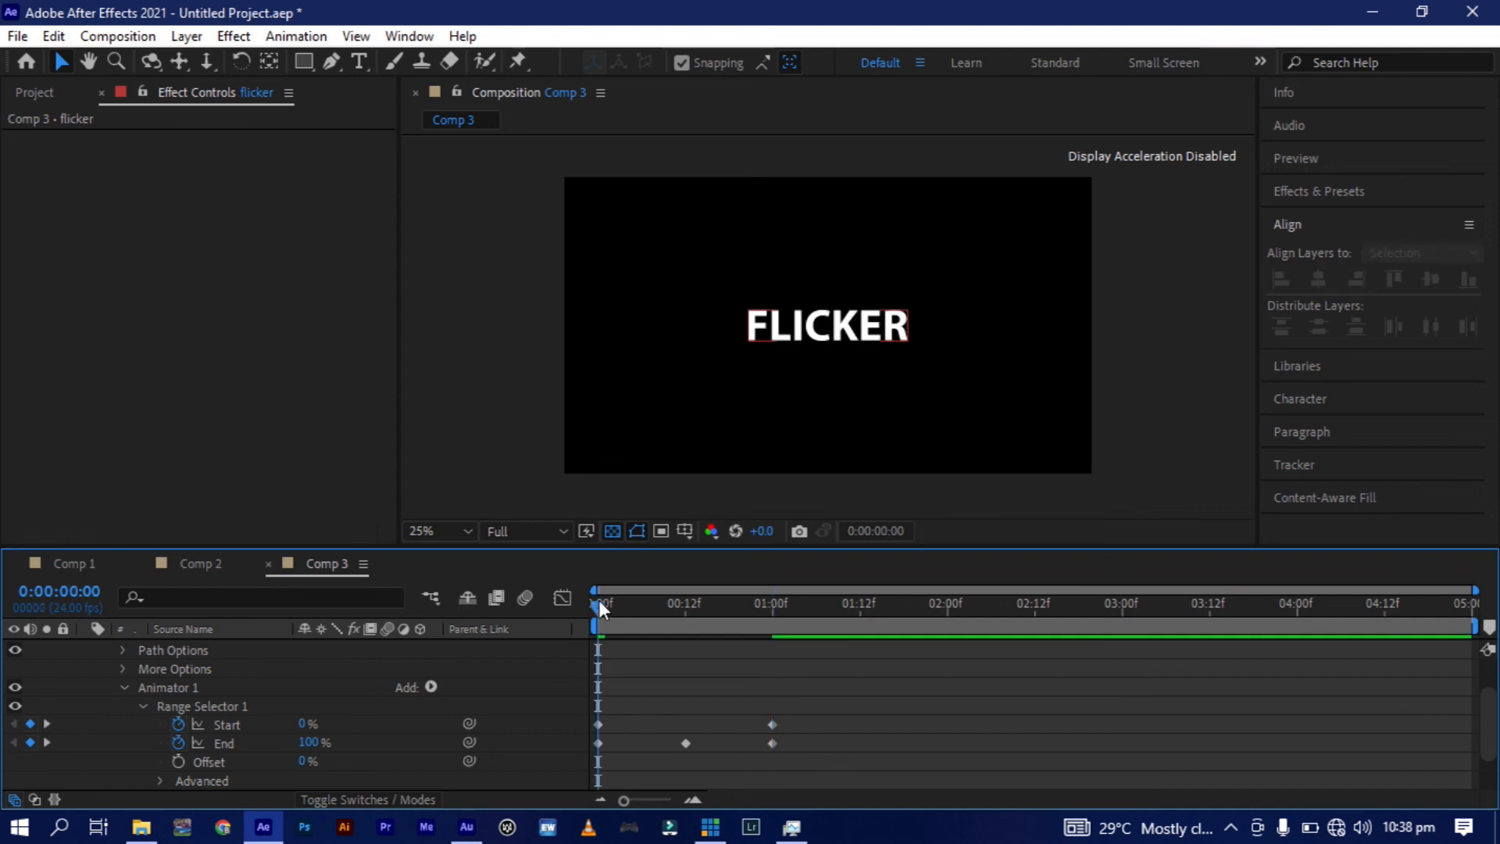
key(space)
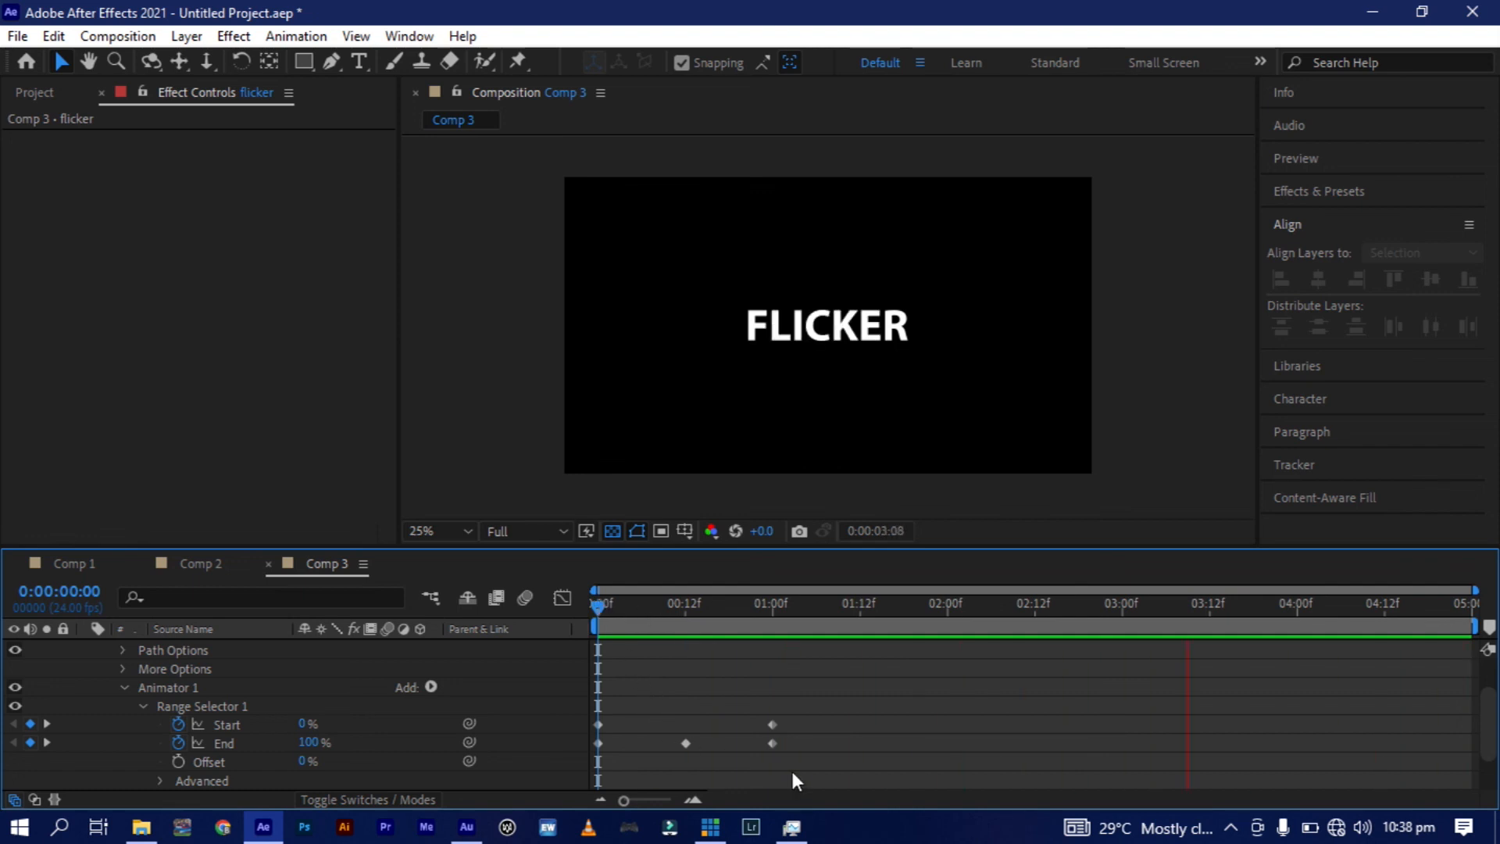
click(794, 733)
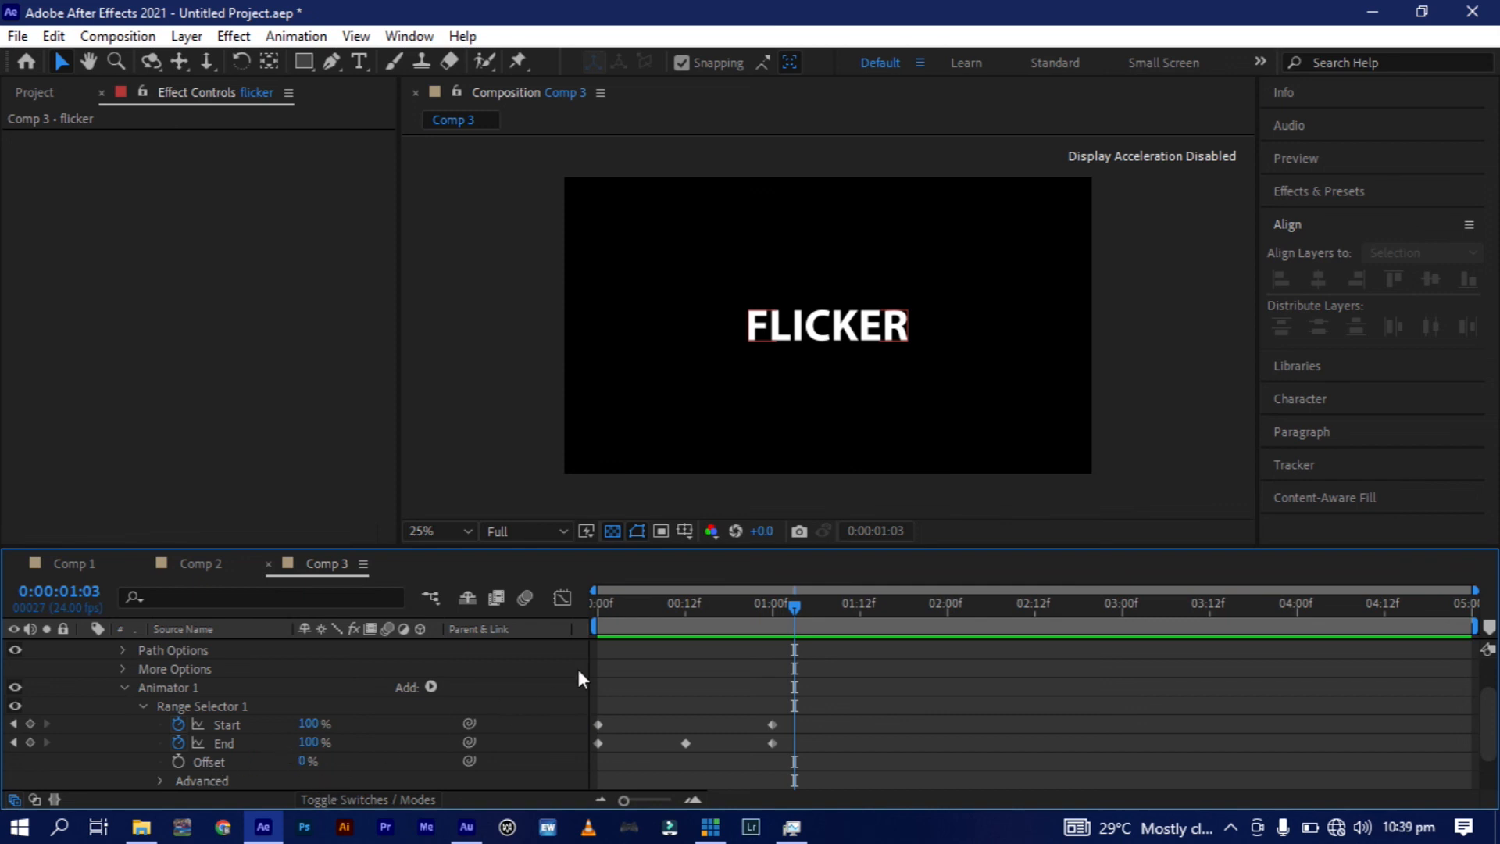
scroll(578, 672, down, 3)
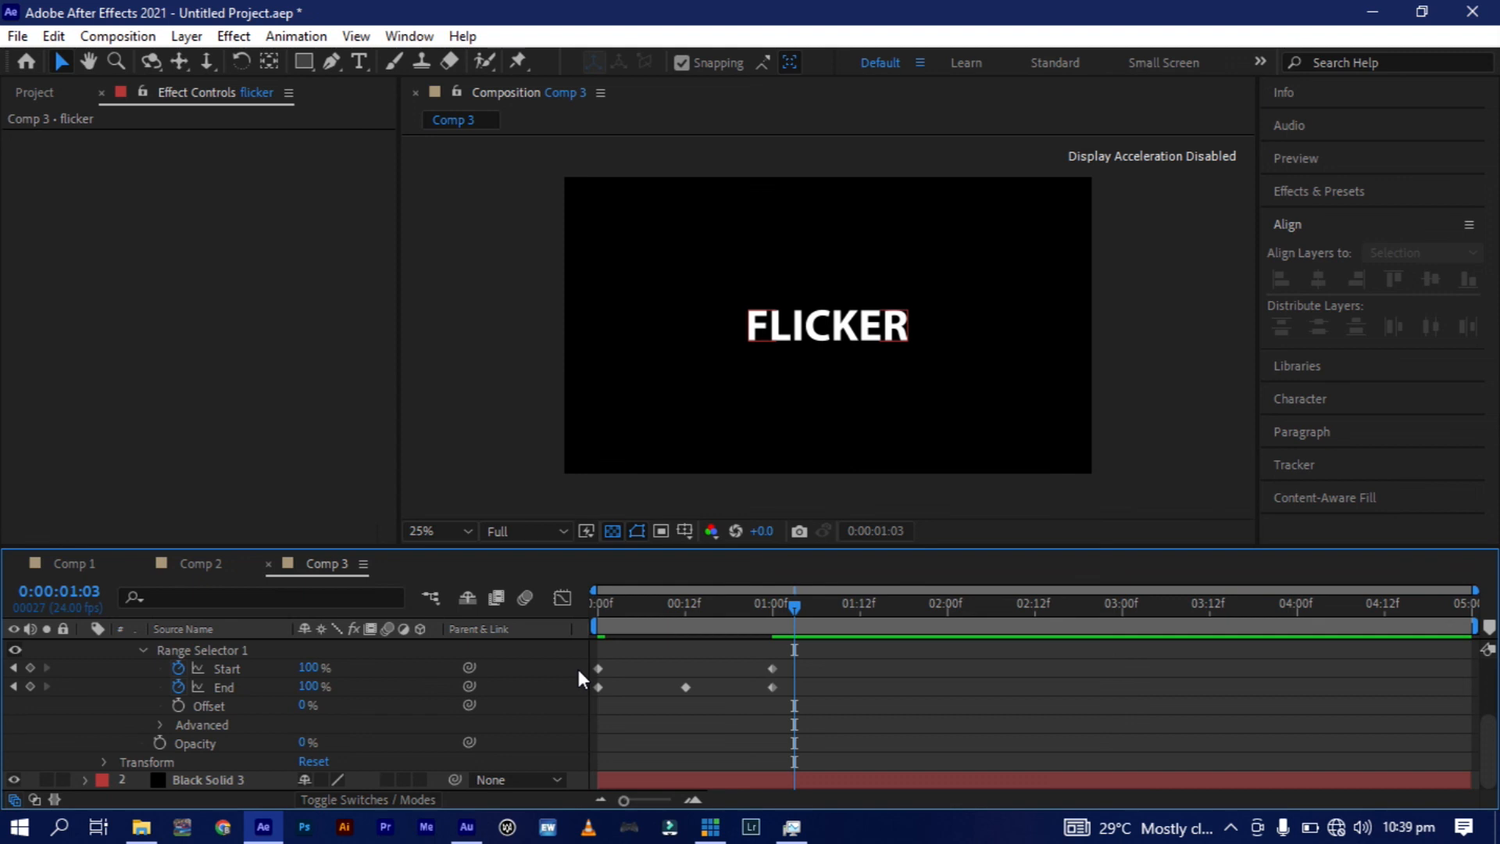
Turn on Randomize Order in Range Selector 1's Advanced settings and preview the flicker animation from 0:00:00:00.
click(159, 725)
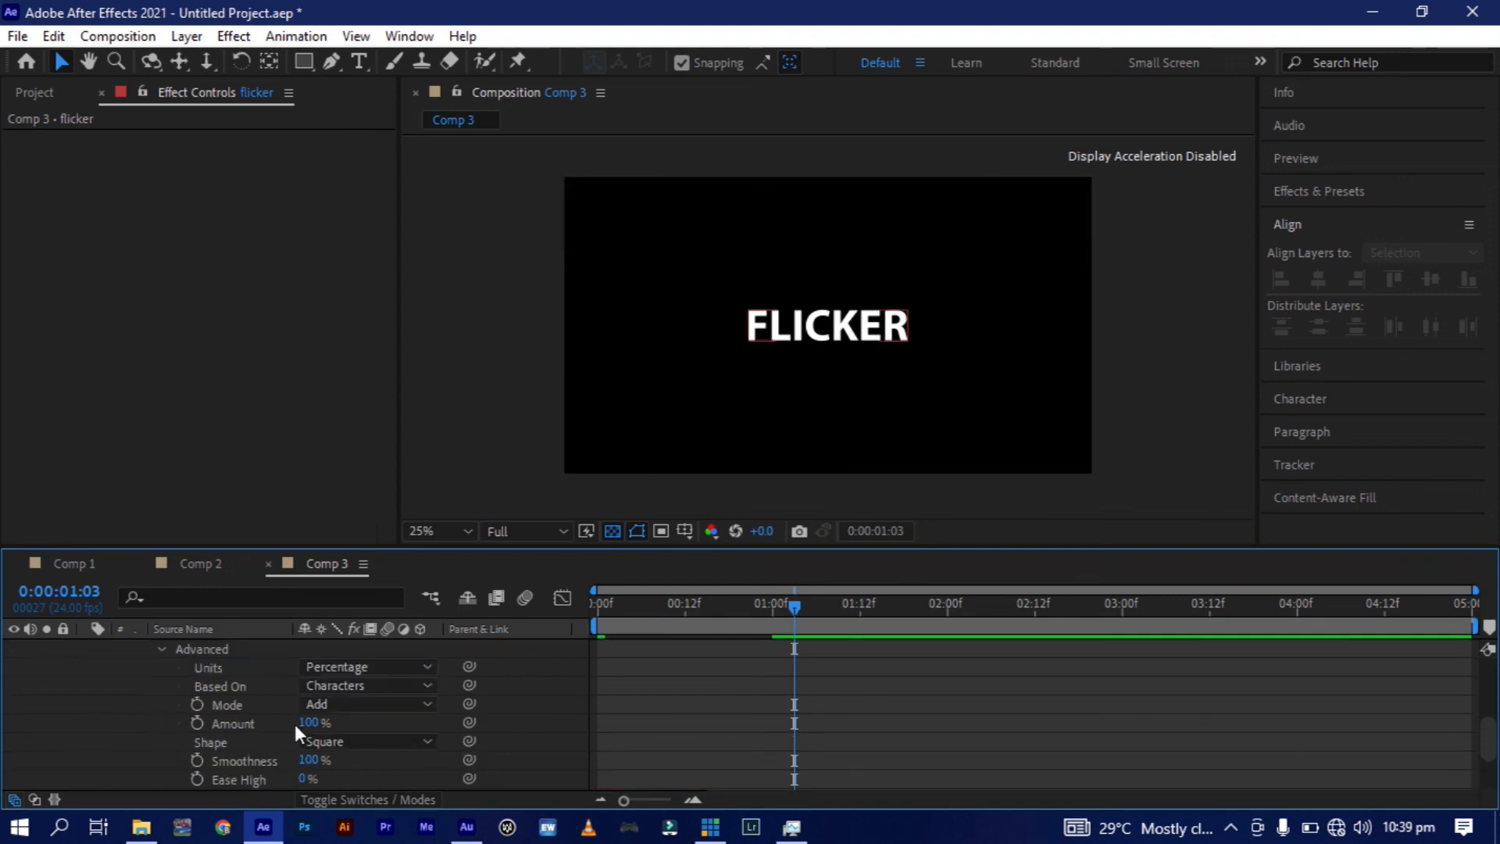
scroll(282, 731, down, 3)
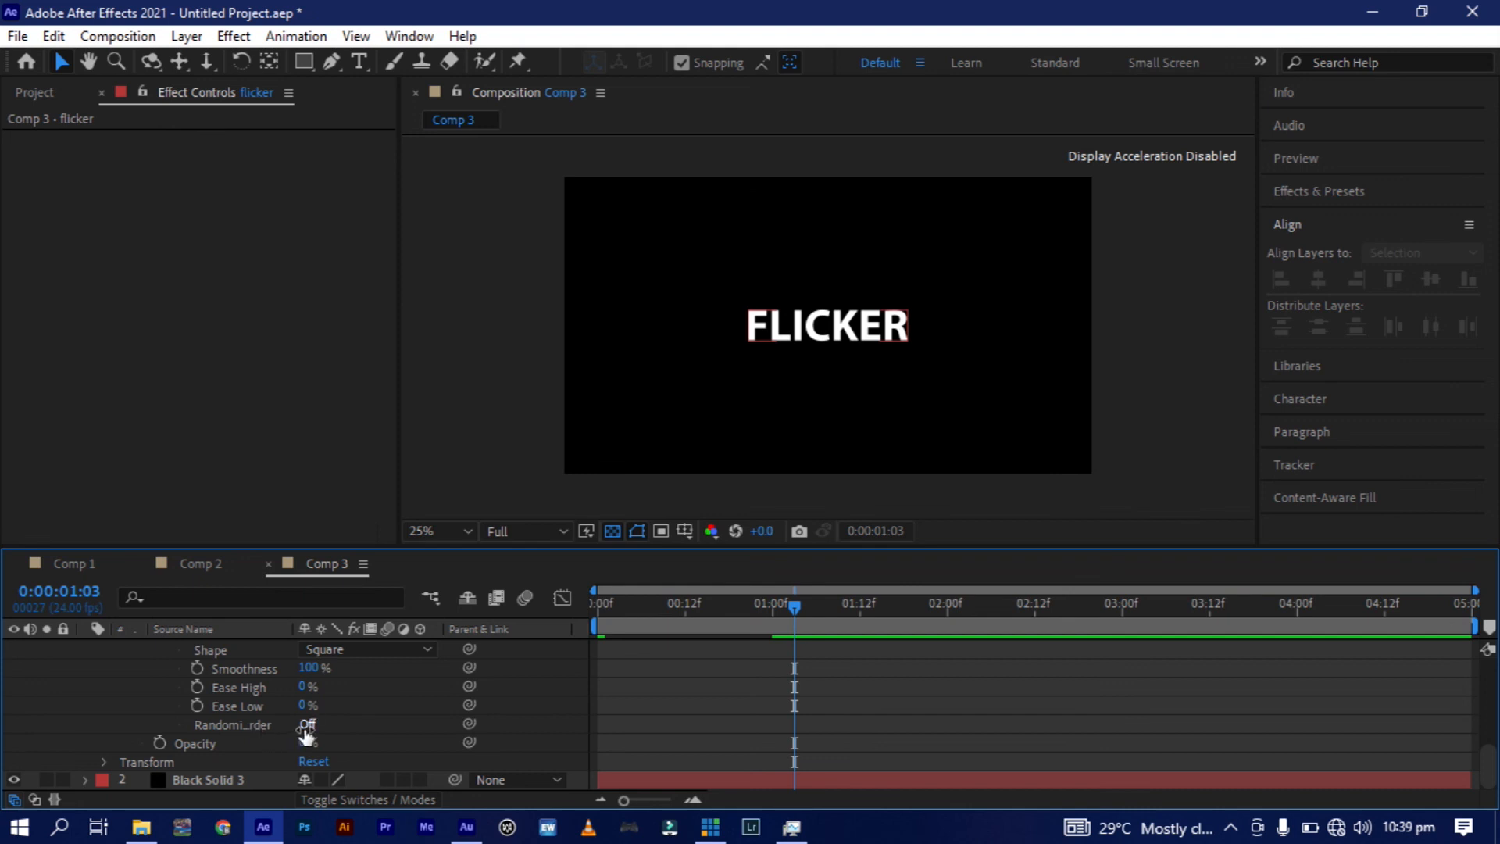
click(308, 724)
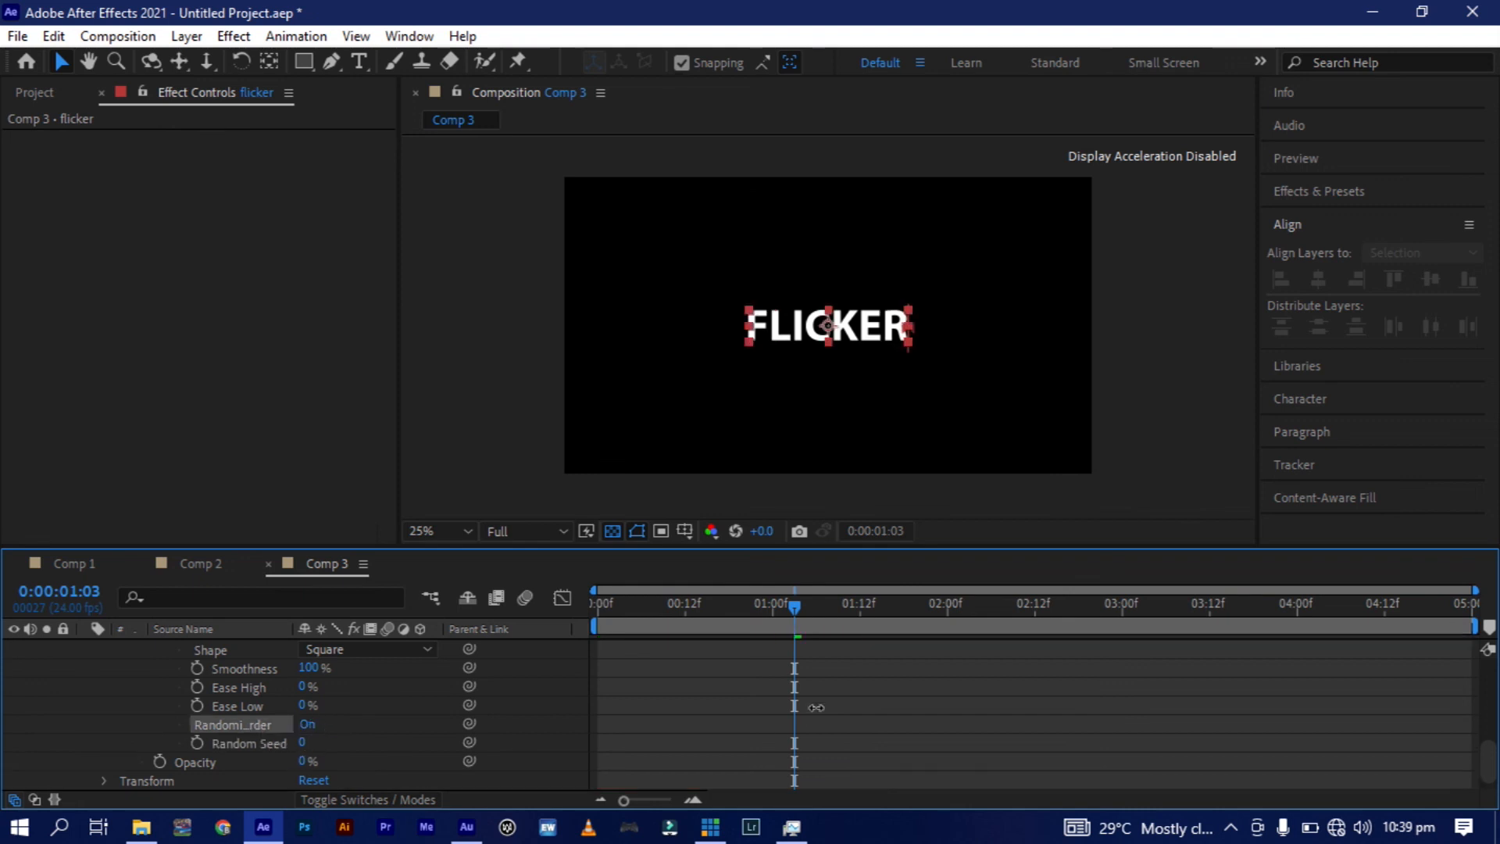
click(599, 614)
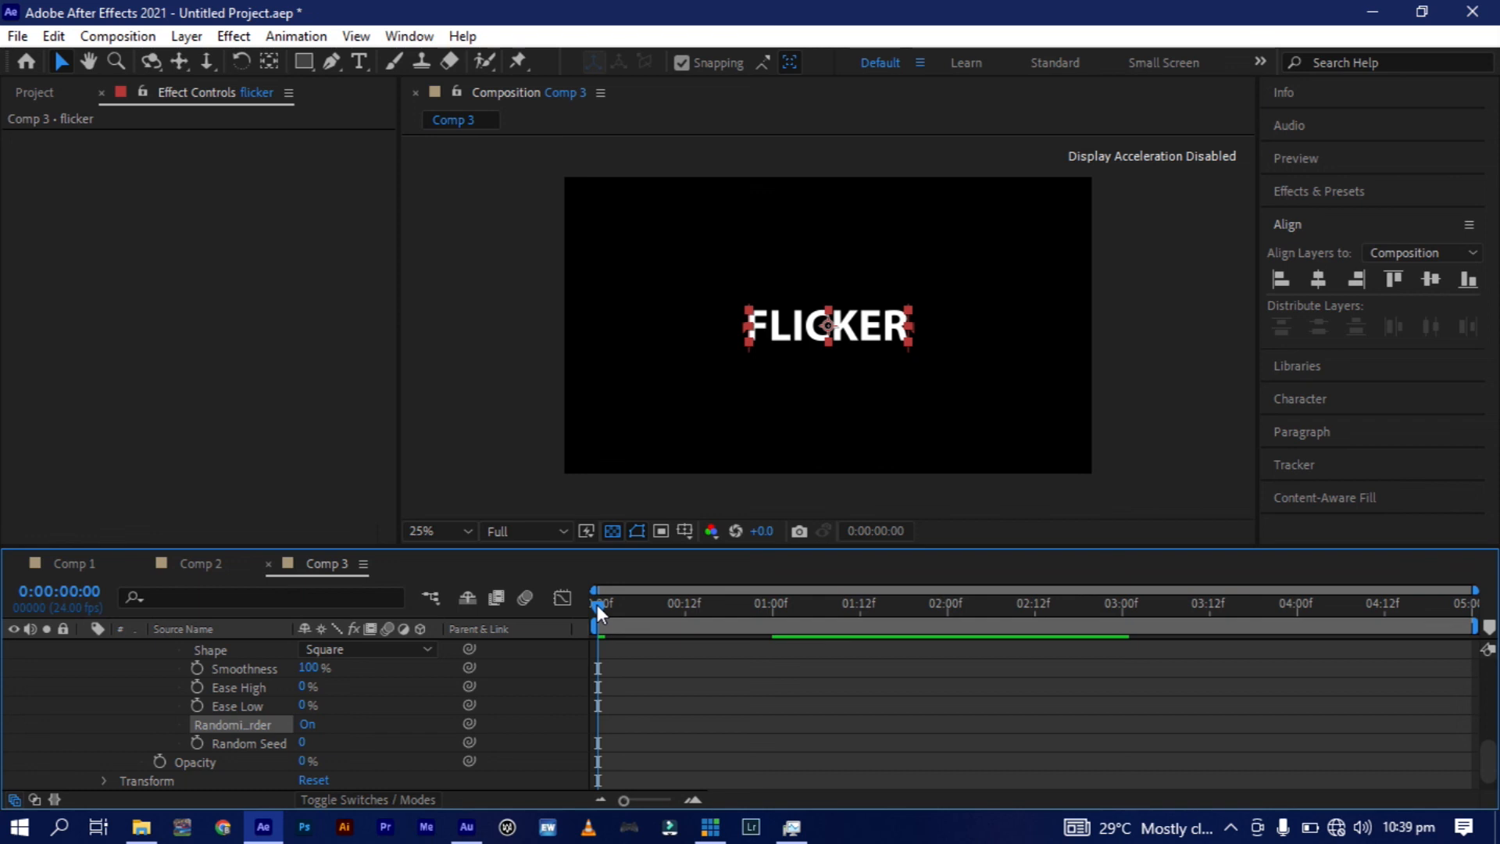
key(space)
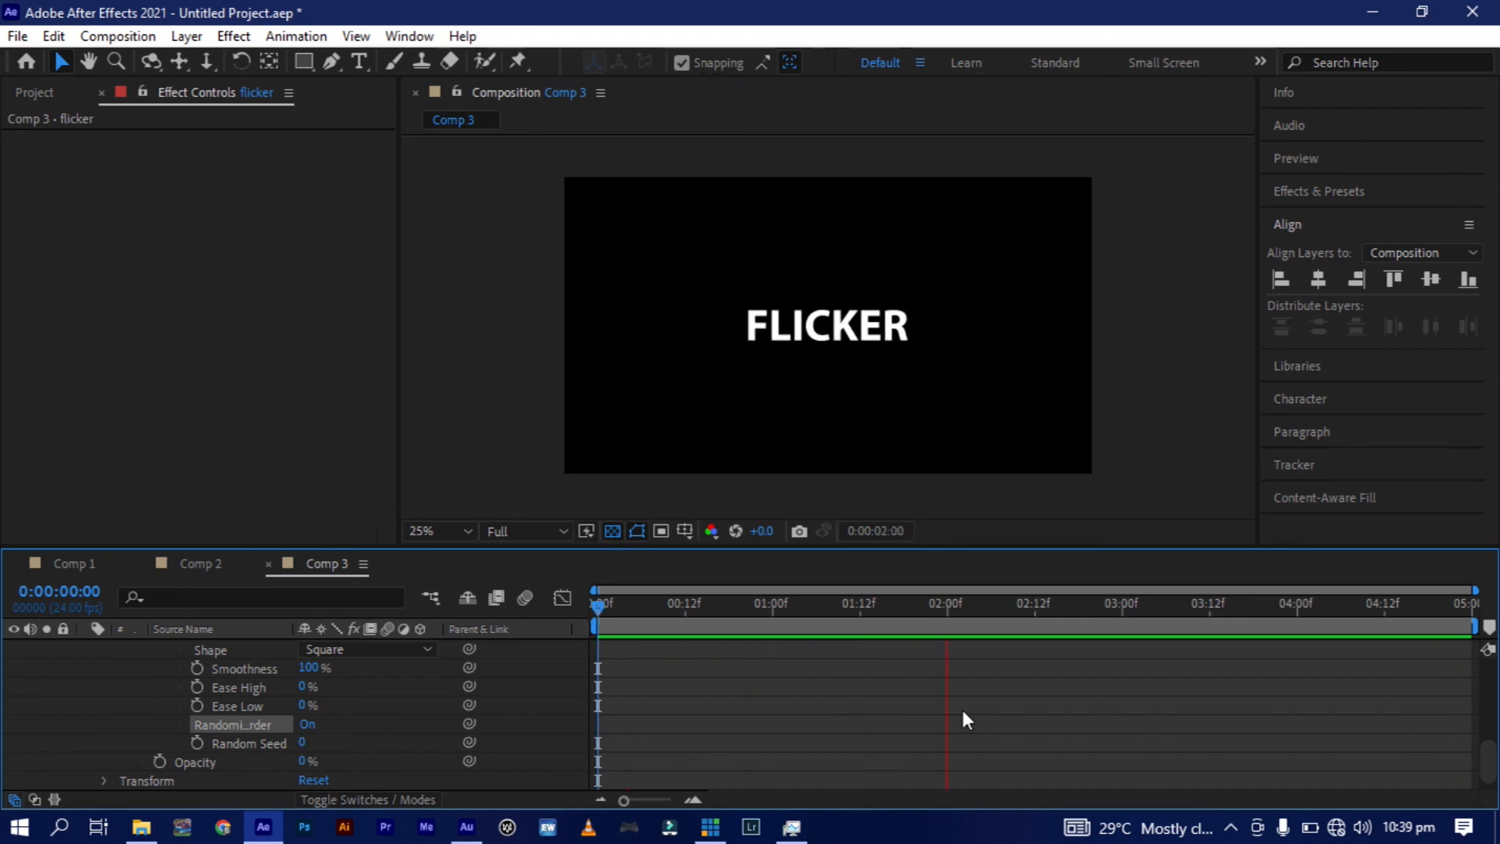
key(space)
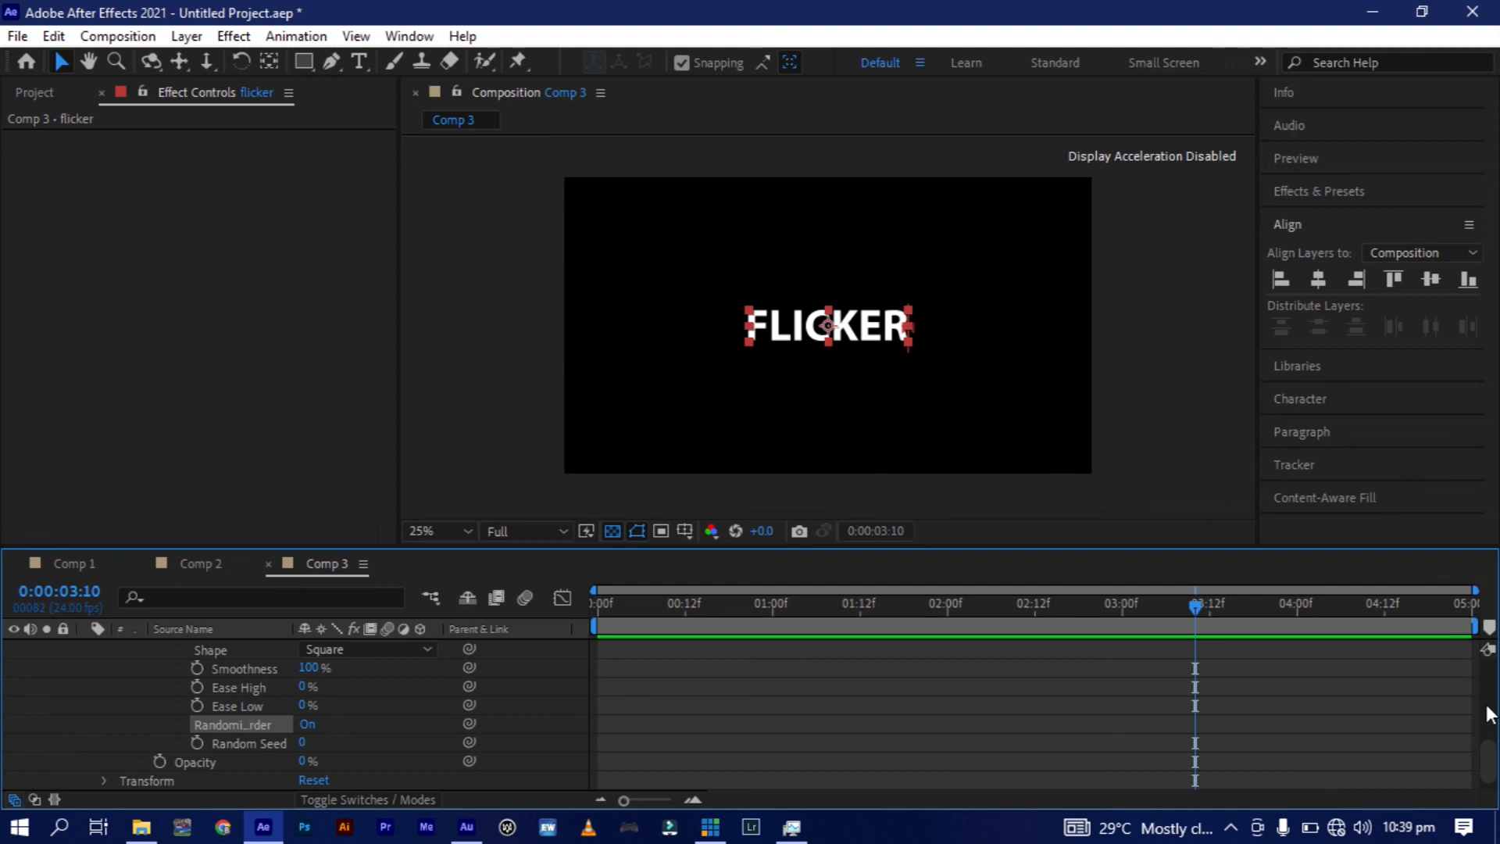
Move the last Start and End keyframes to 0:00:02:00 and the middle End keyframe to about 0:00:00:23, and preview the retimed animation.
scroll(1490, 713, up, 5)
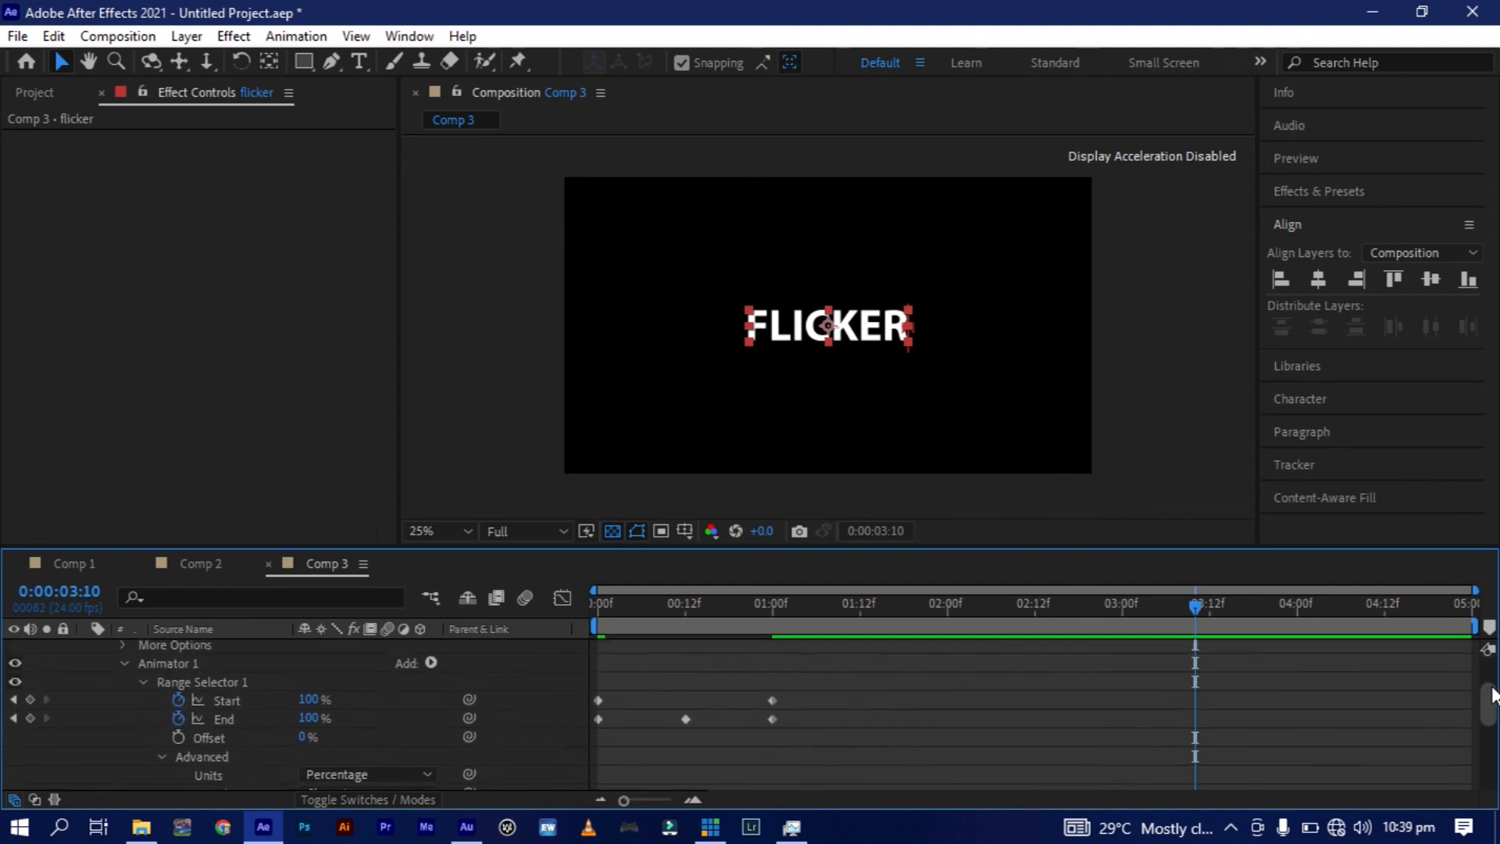
drag(923, 686, 762, 752)
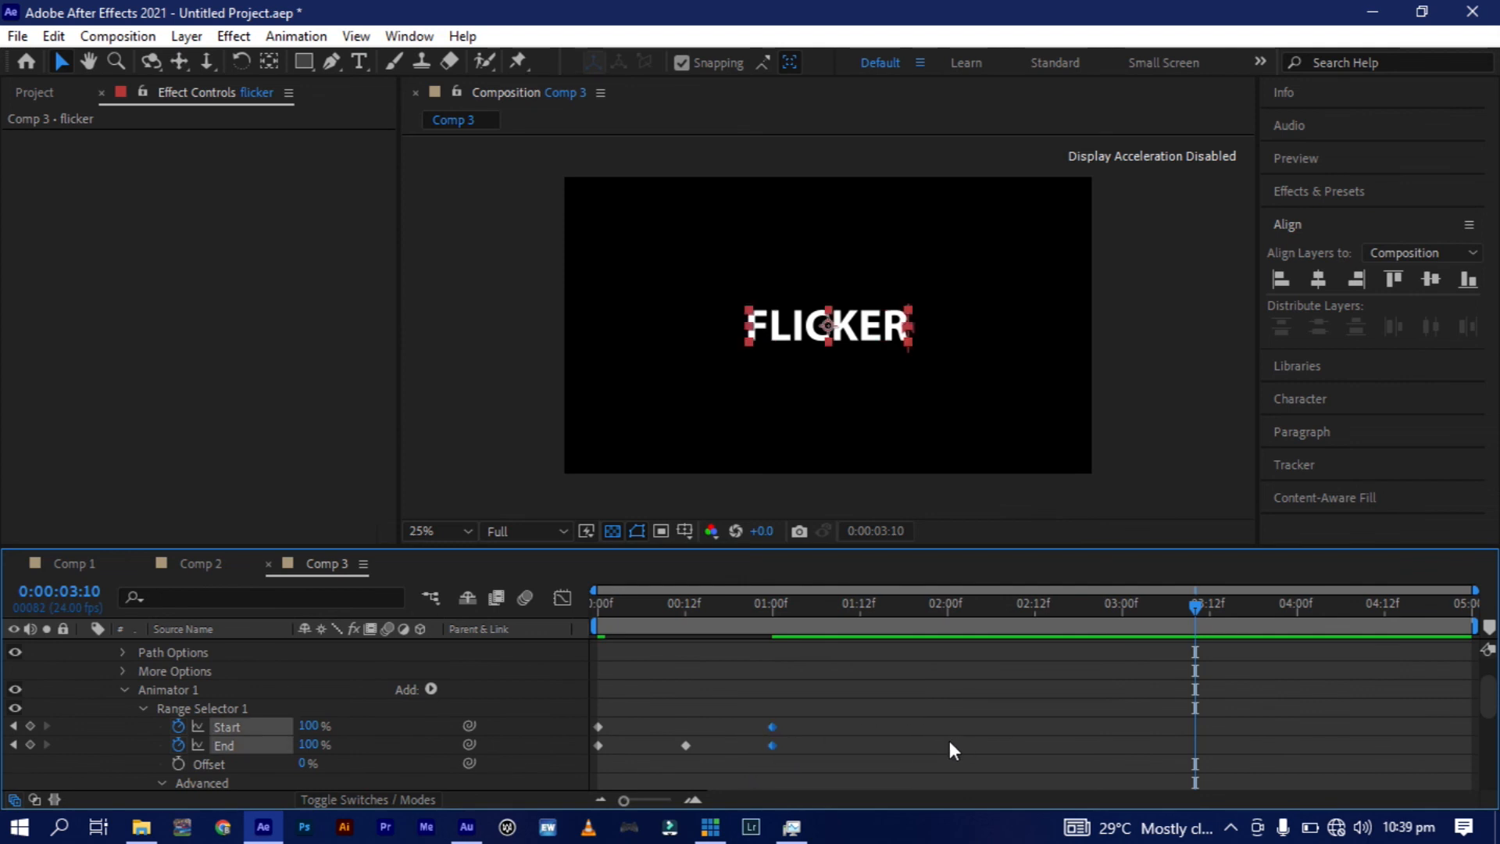
drag(954, 751, 954, 743)
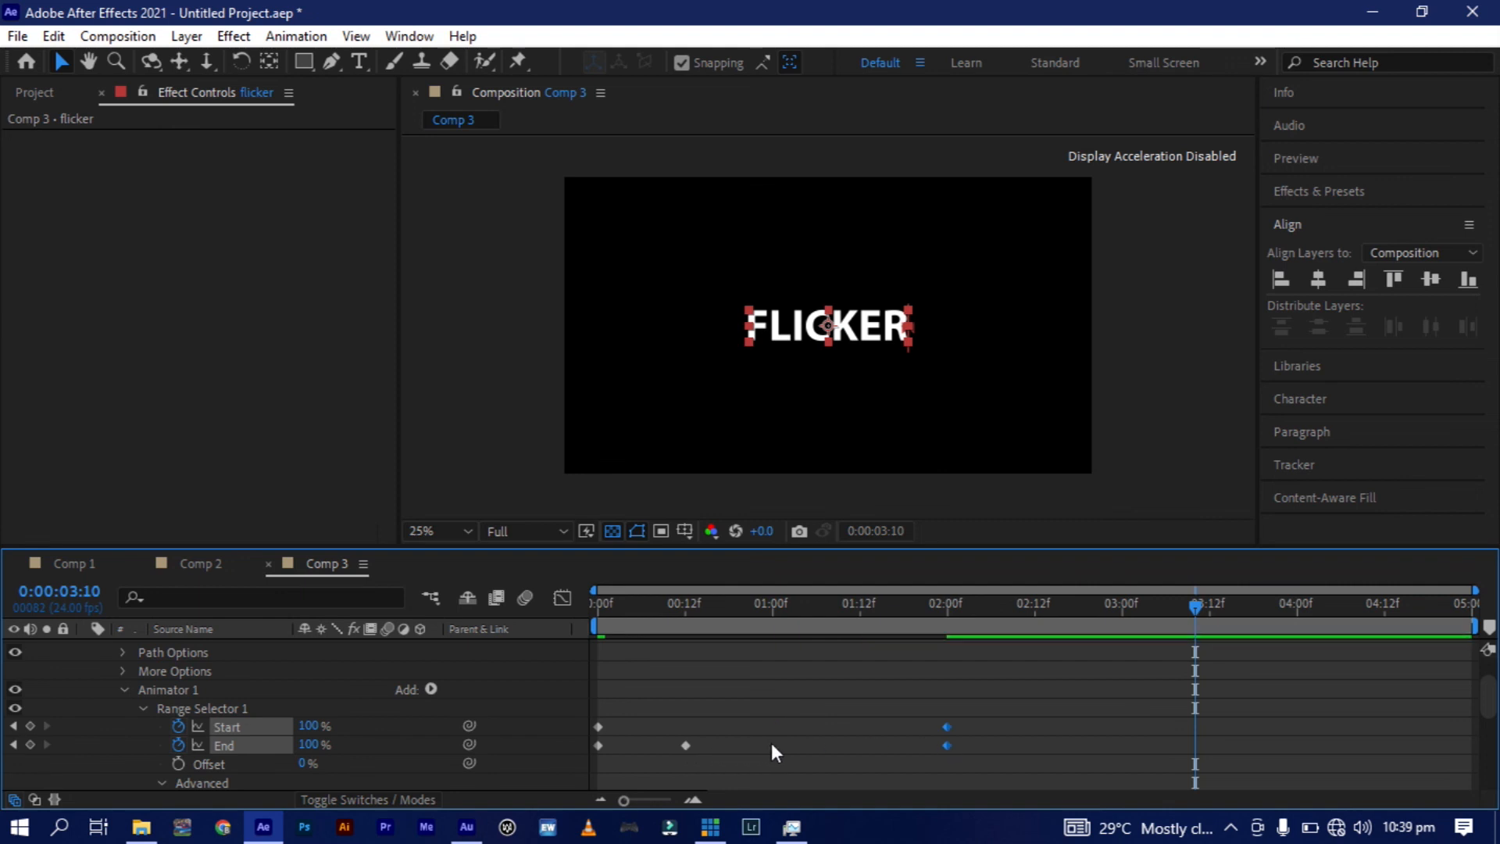
drag(686, 746, 764, 748)
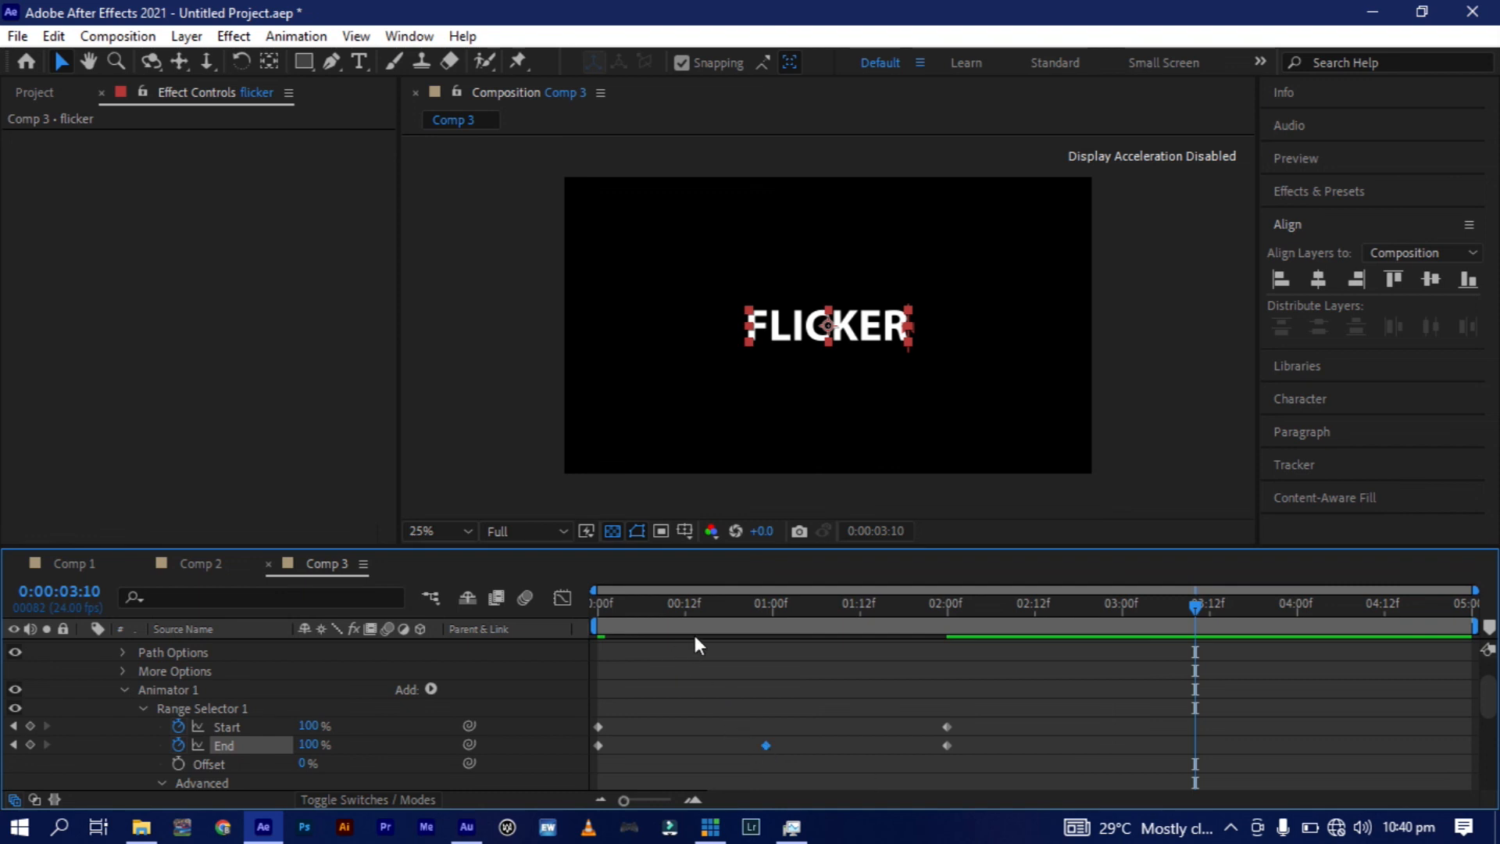
key(space)
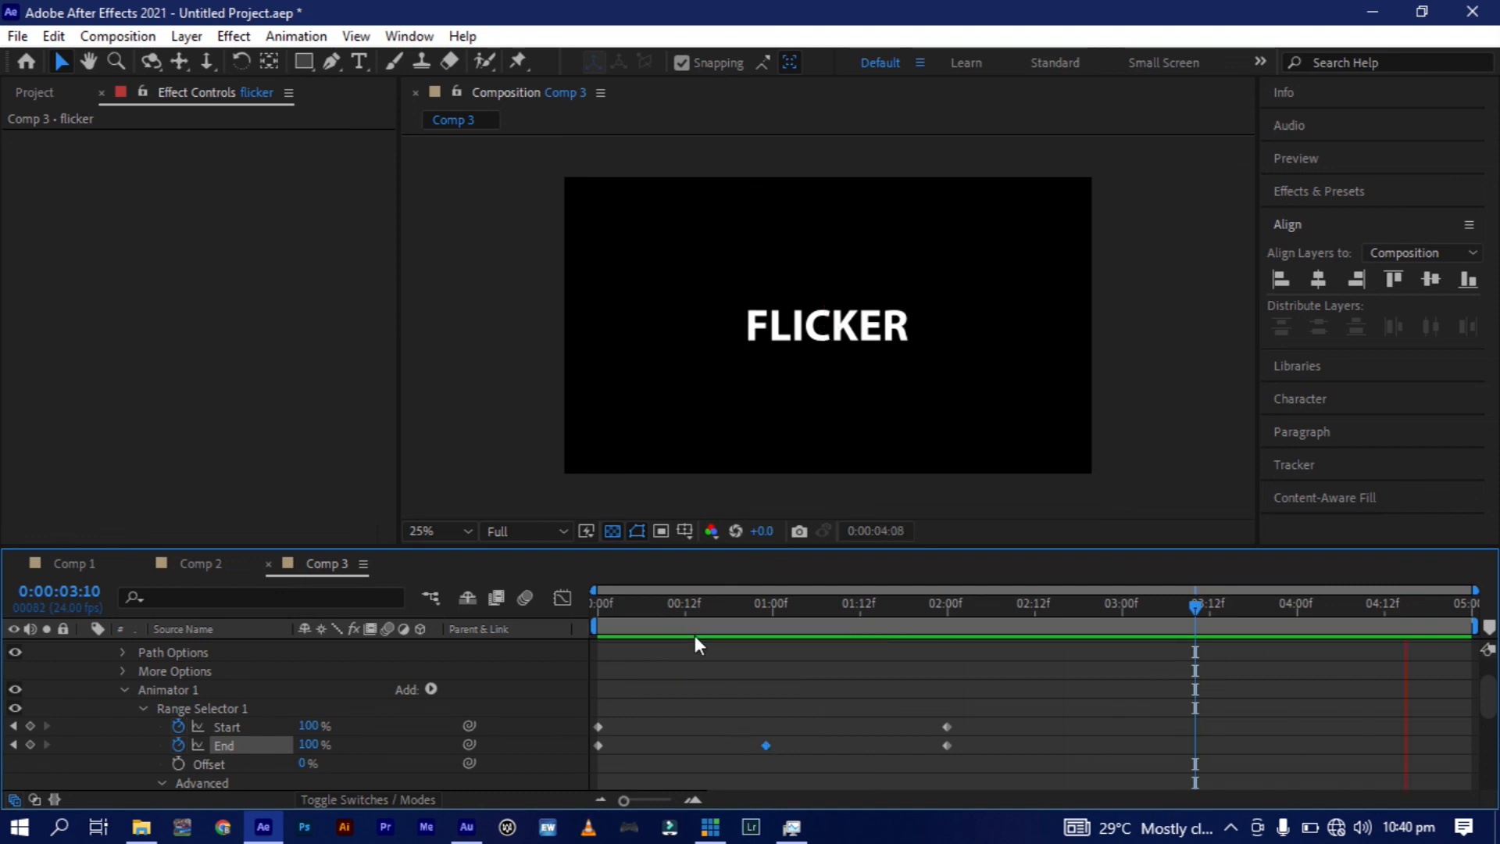